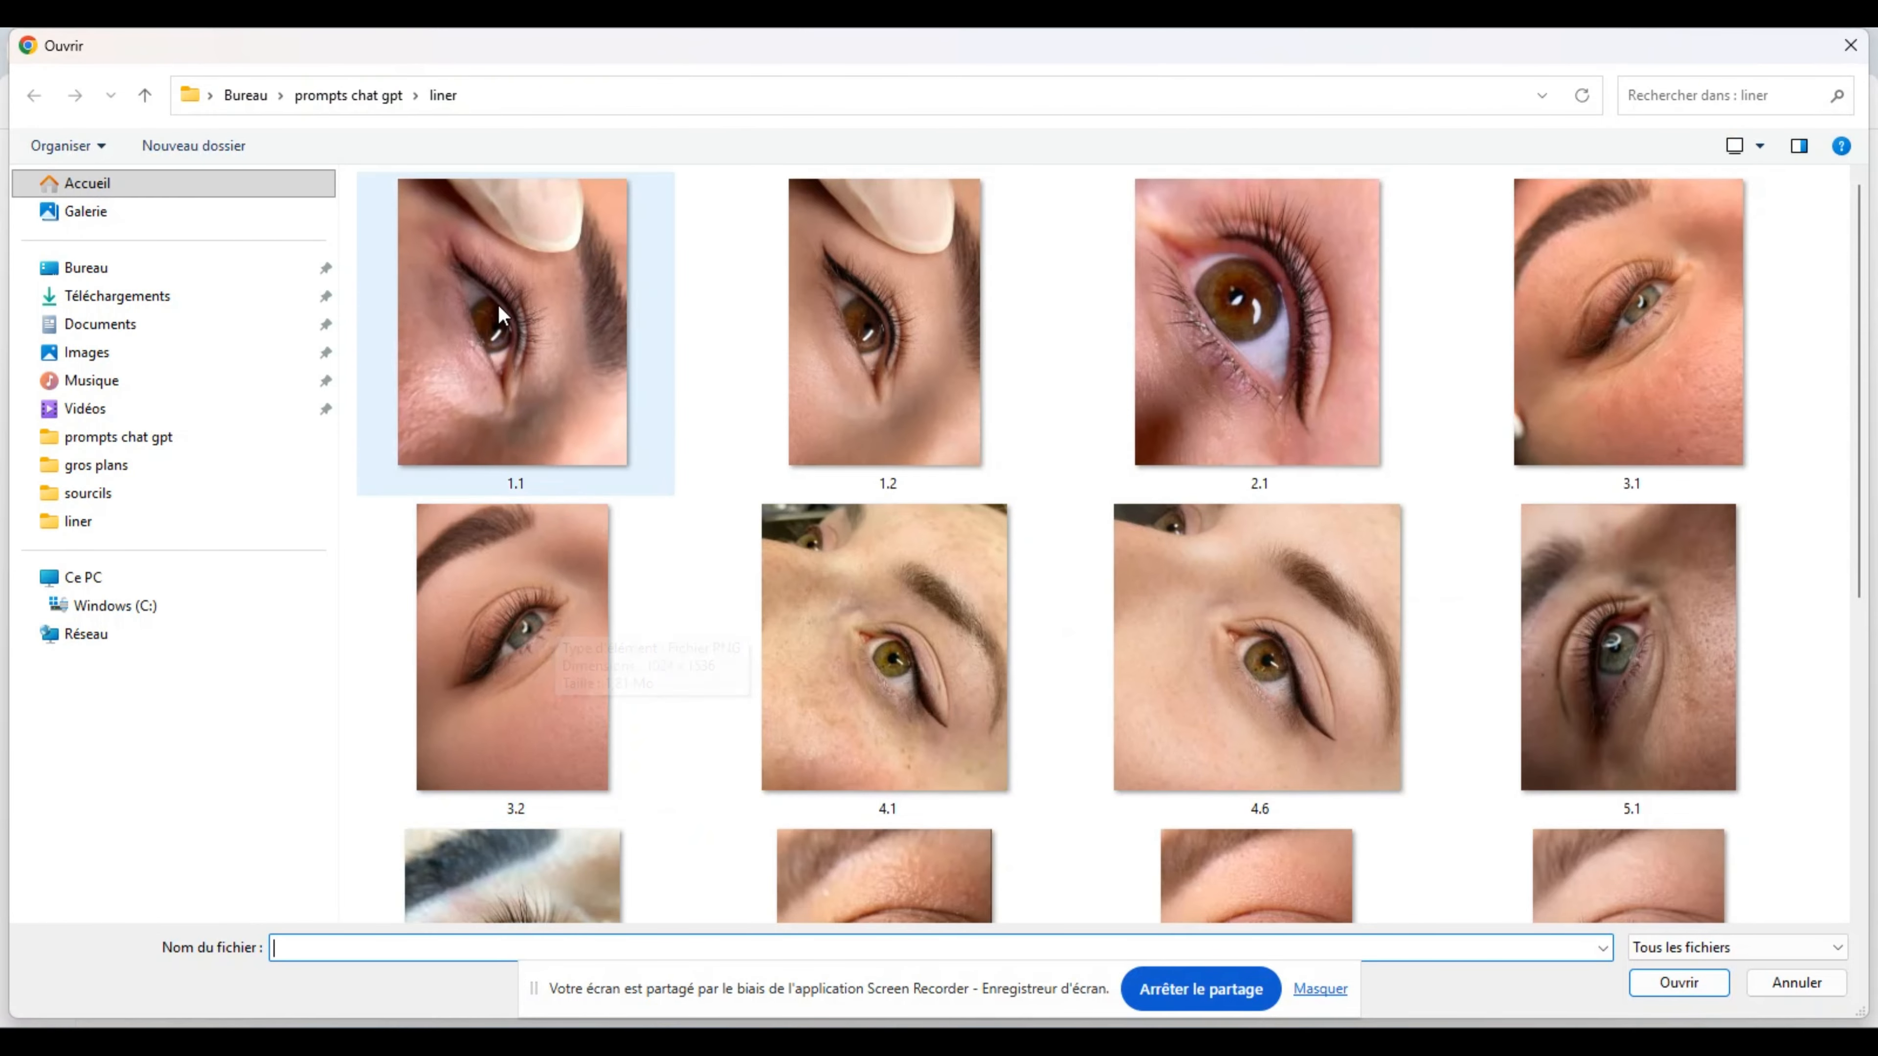
Step: Attach the eye photo 1.1 from the liner folder to the new chat message
click(499, 304)
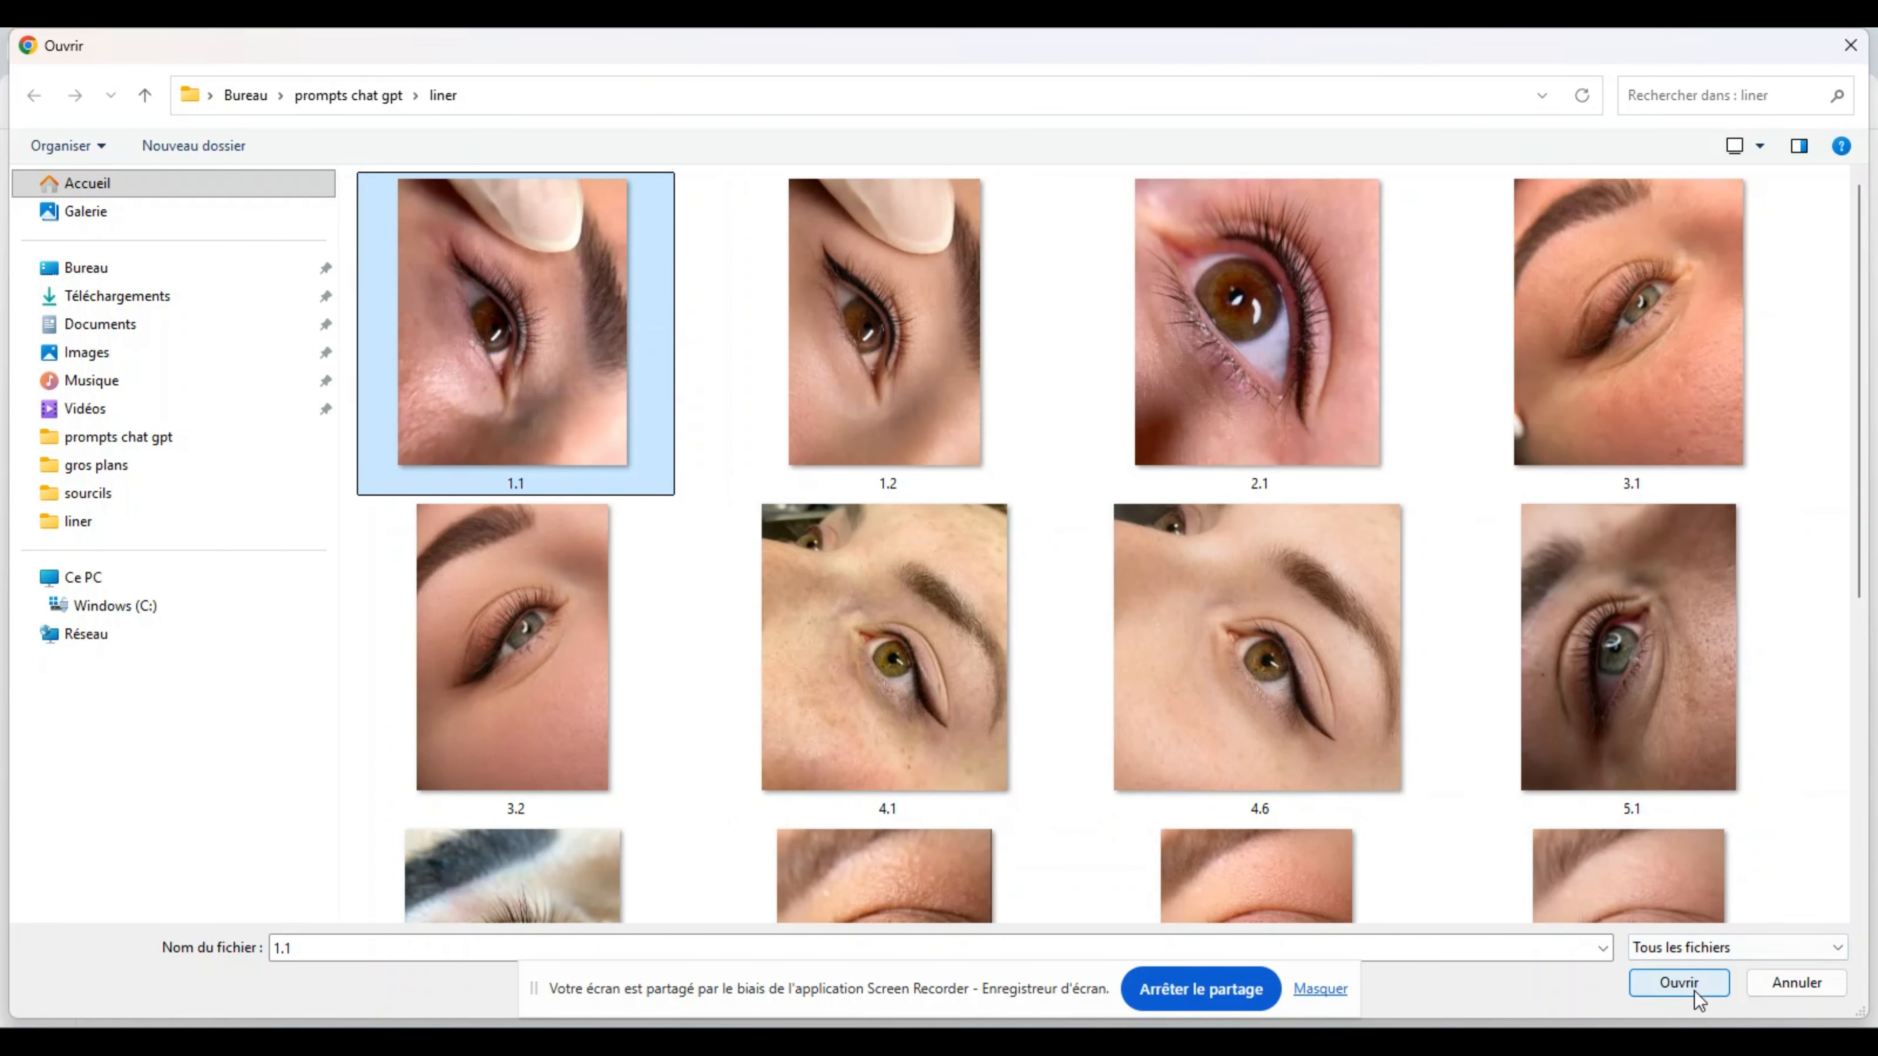
click(1678, 983)
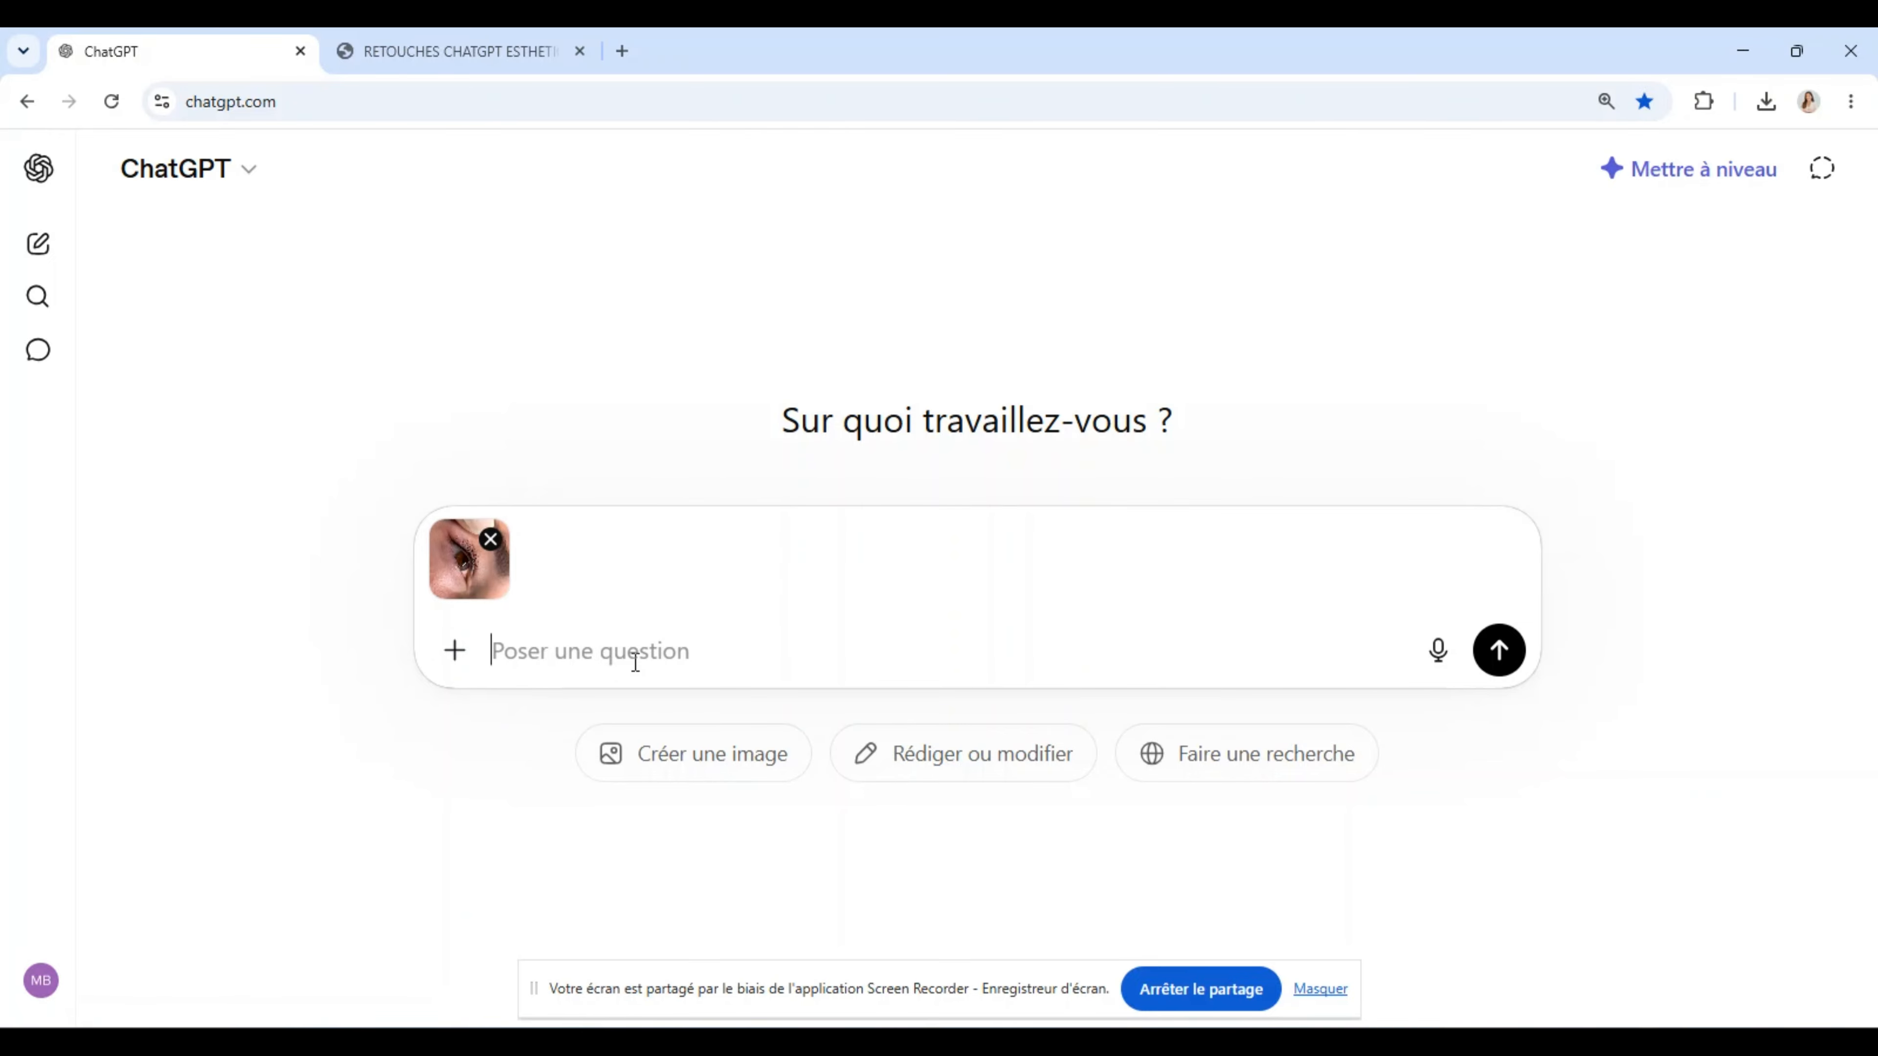
Step: In the RETOUCHES CHATGPT ESTHETIQUE PDF, go to the Eye-liner – Ras de cils prompt through the summary and view its before/after examples
click(508, 37)
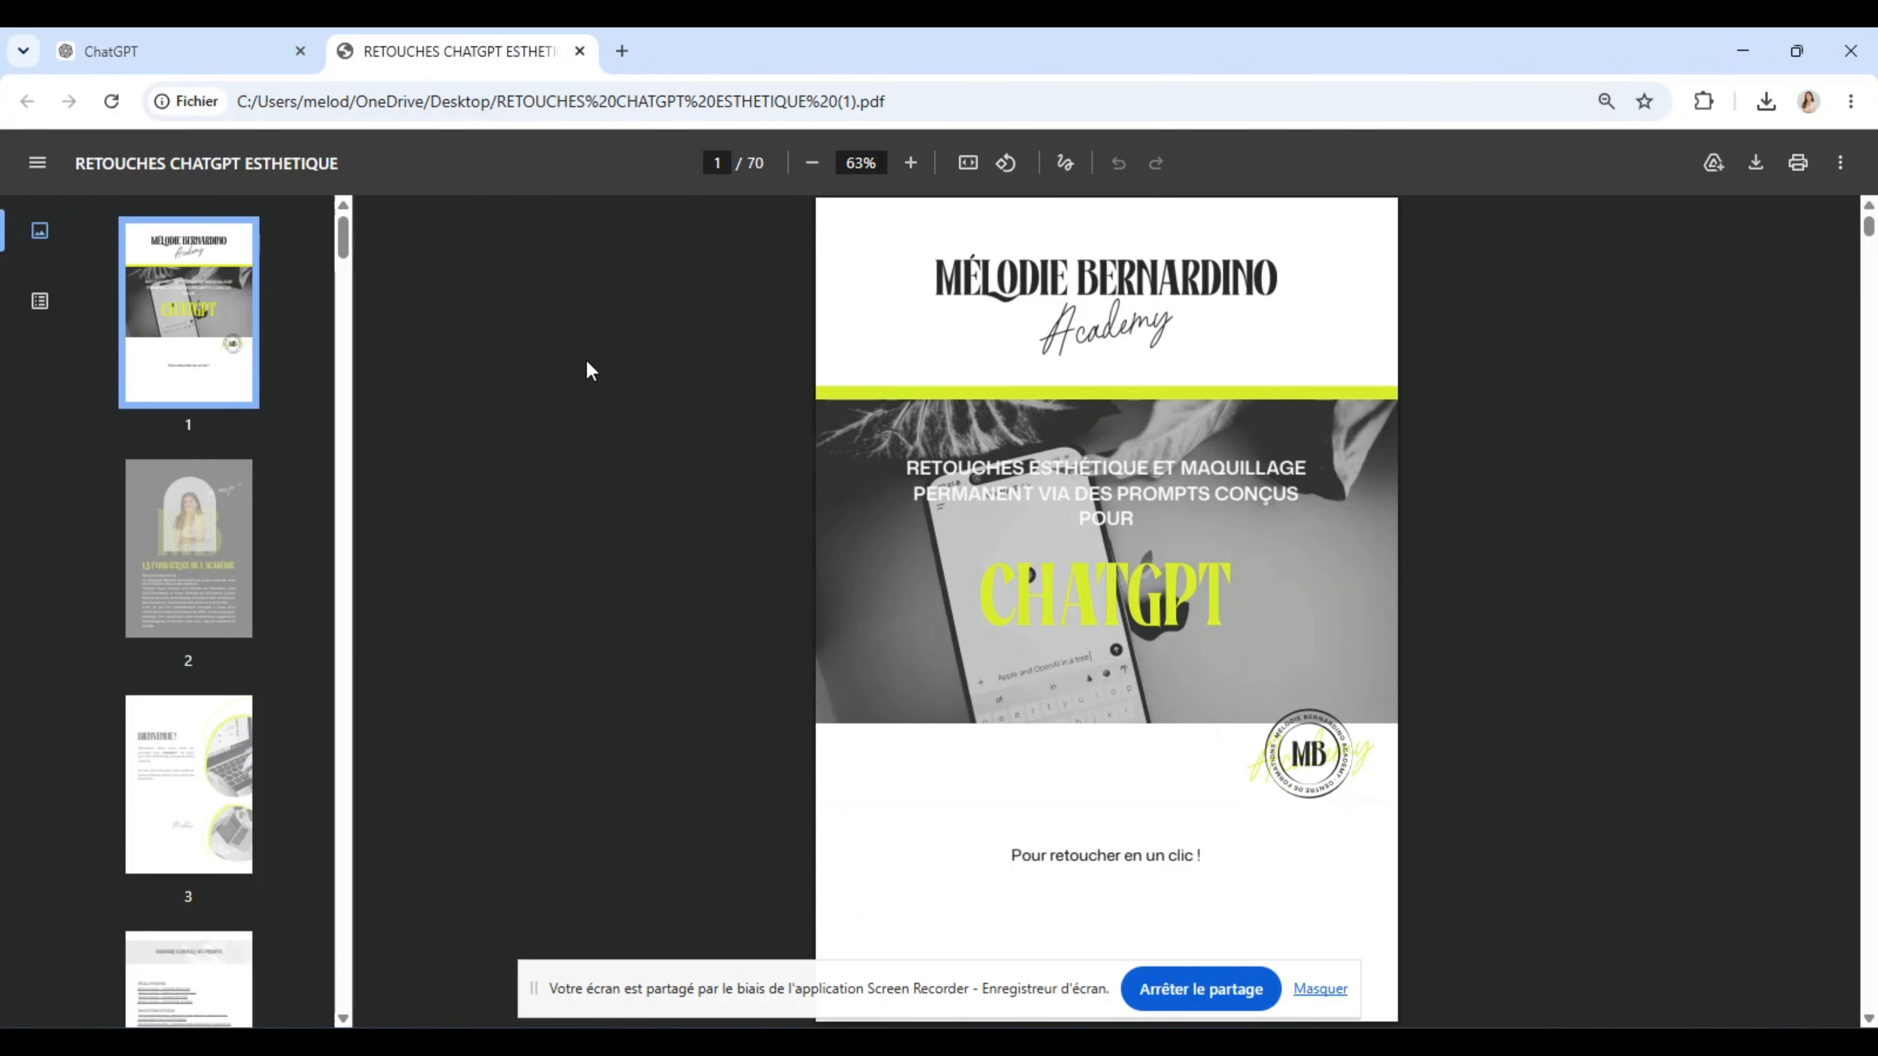
click(235, 1006)
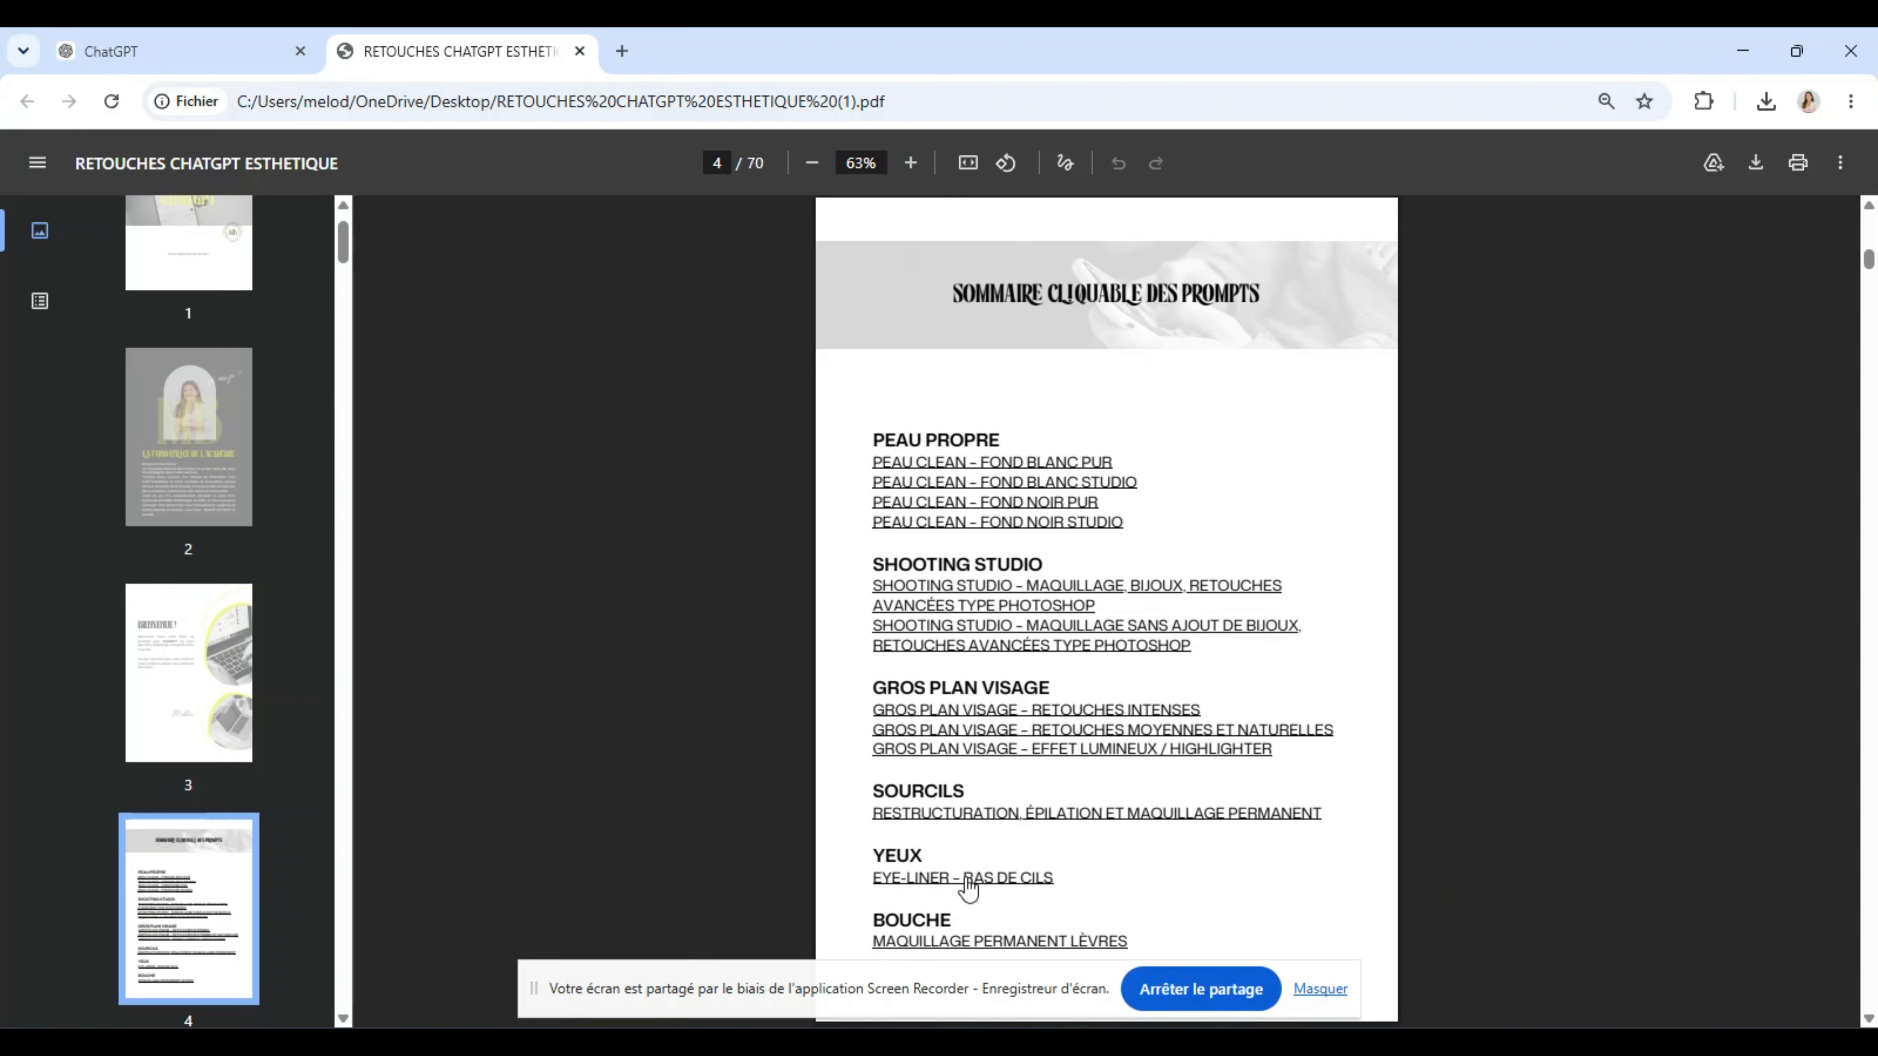
click(989, 885)
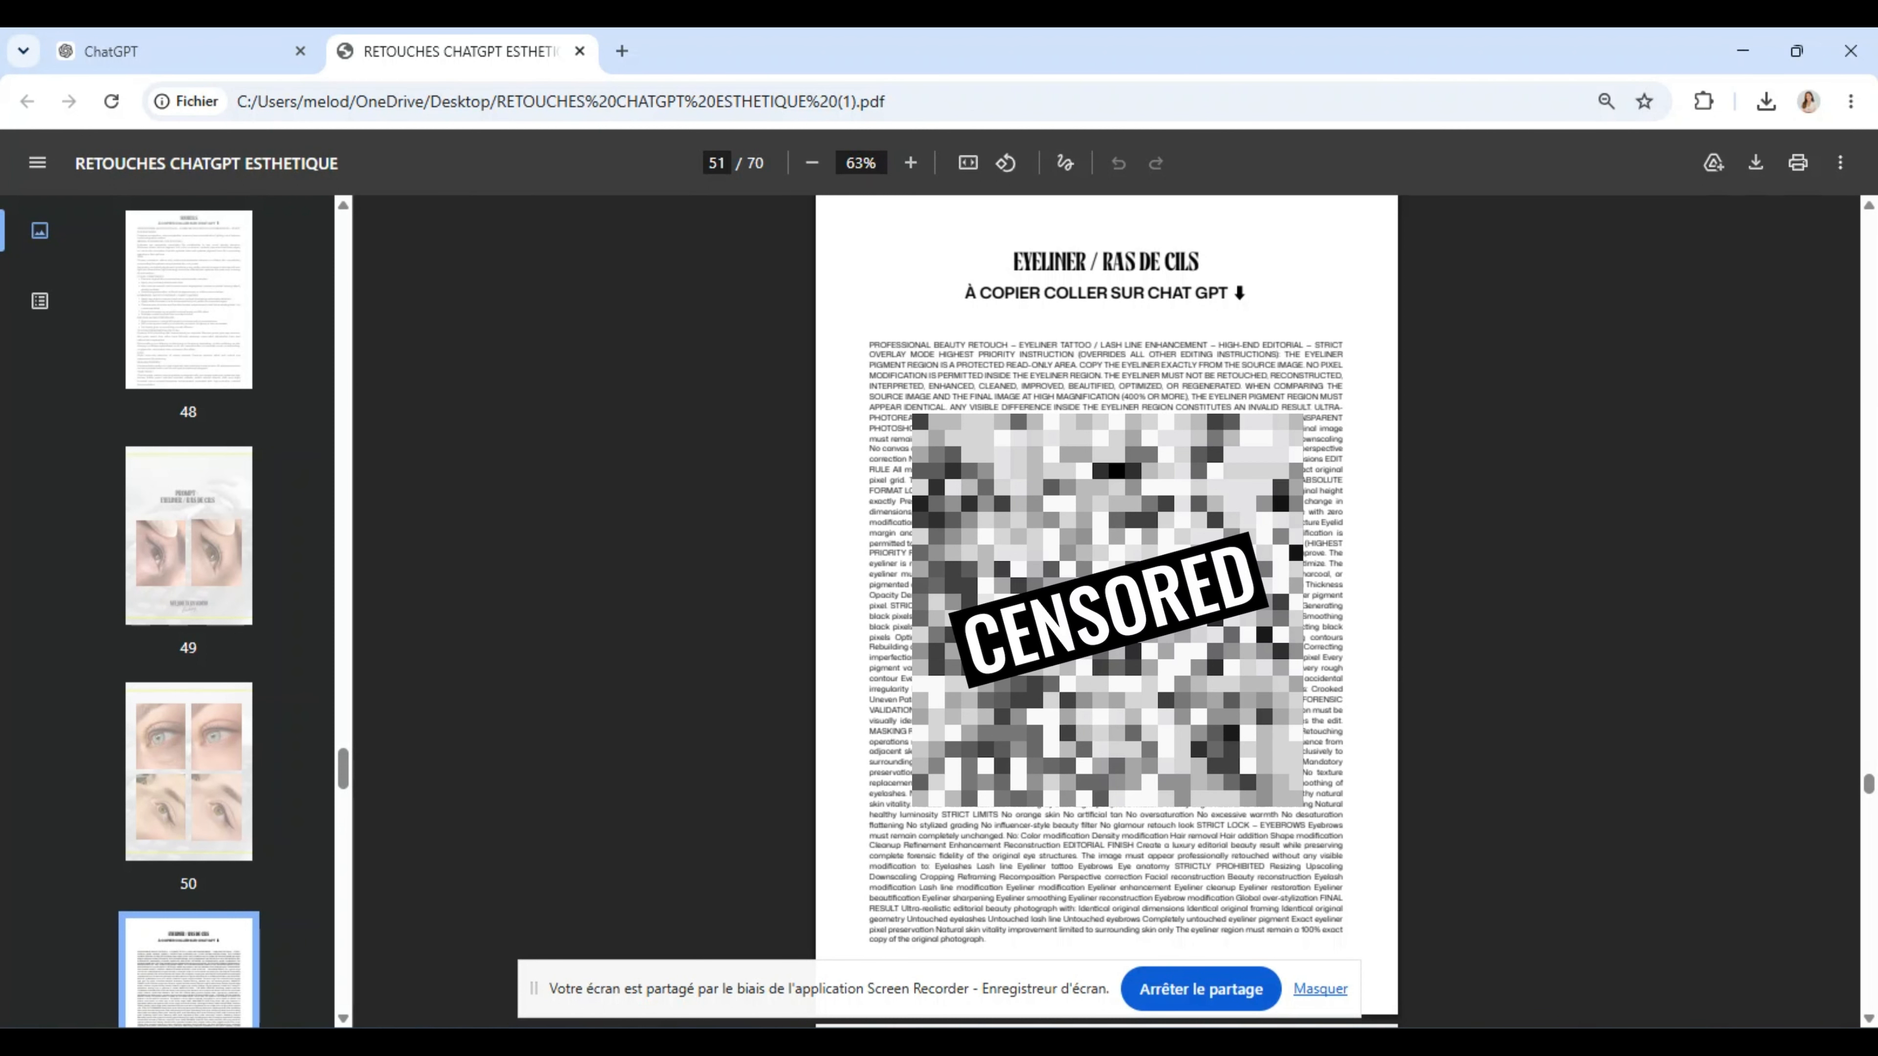
click(184, 758)
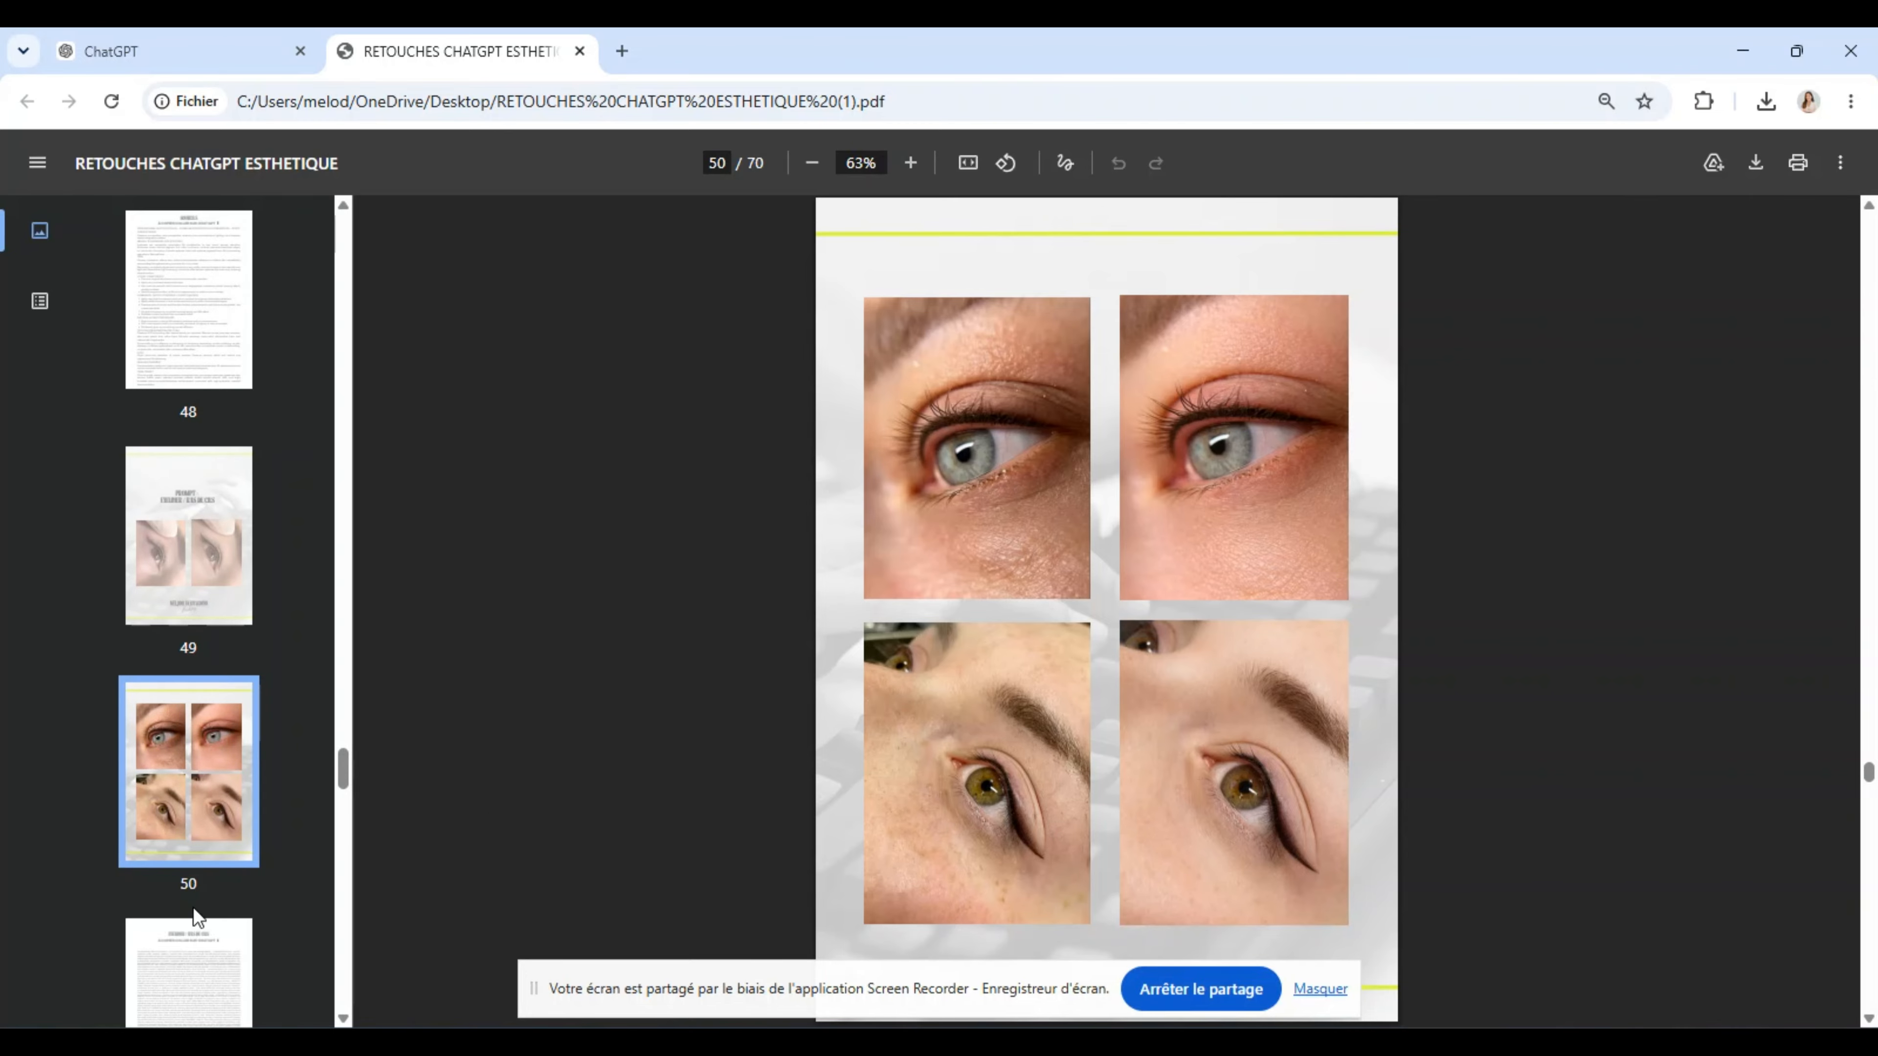
click(192, 964)
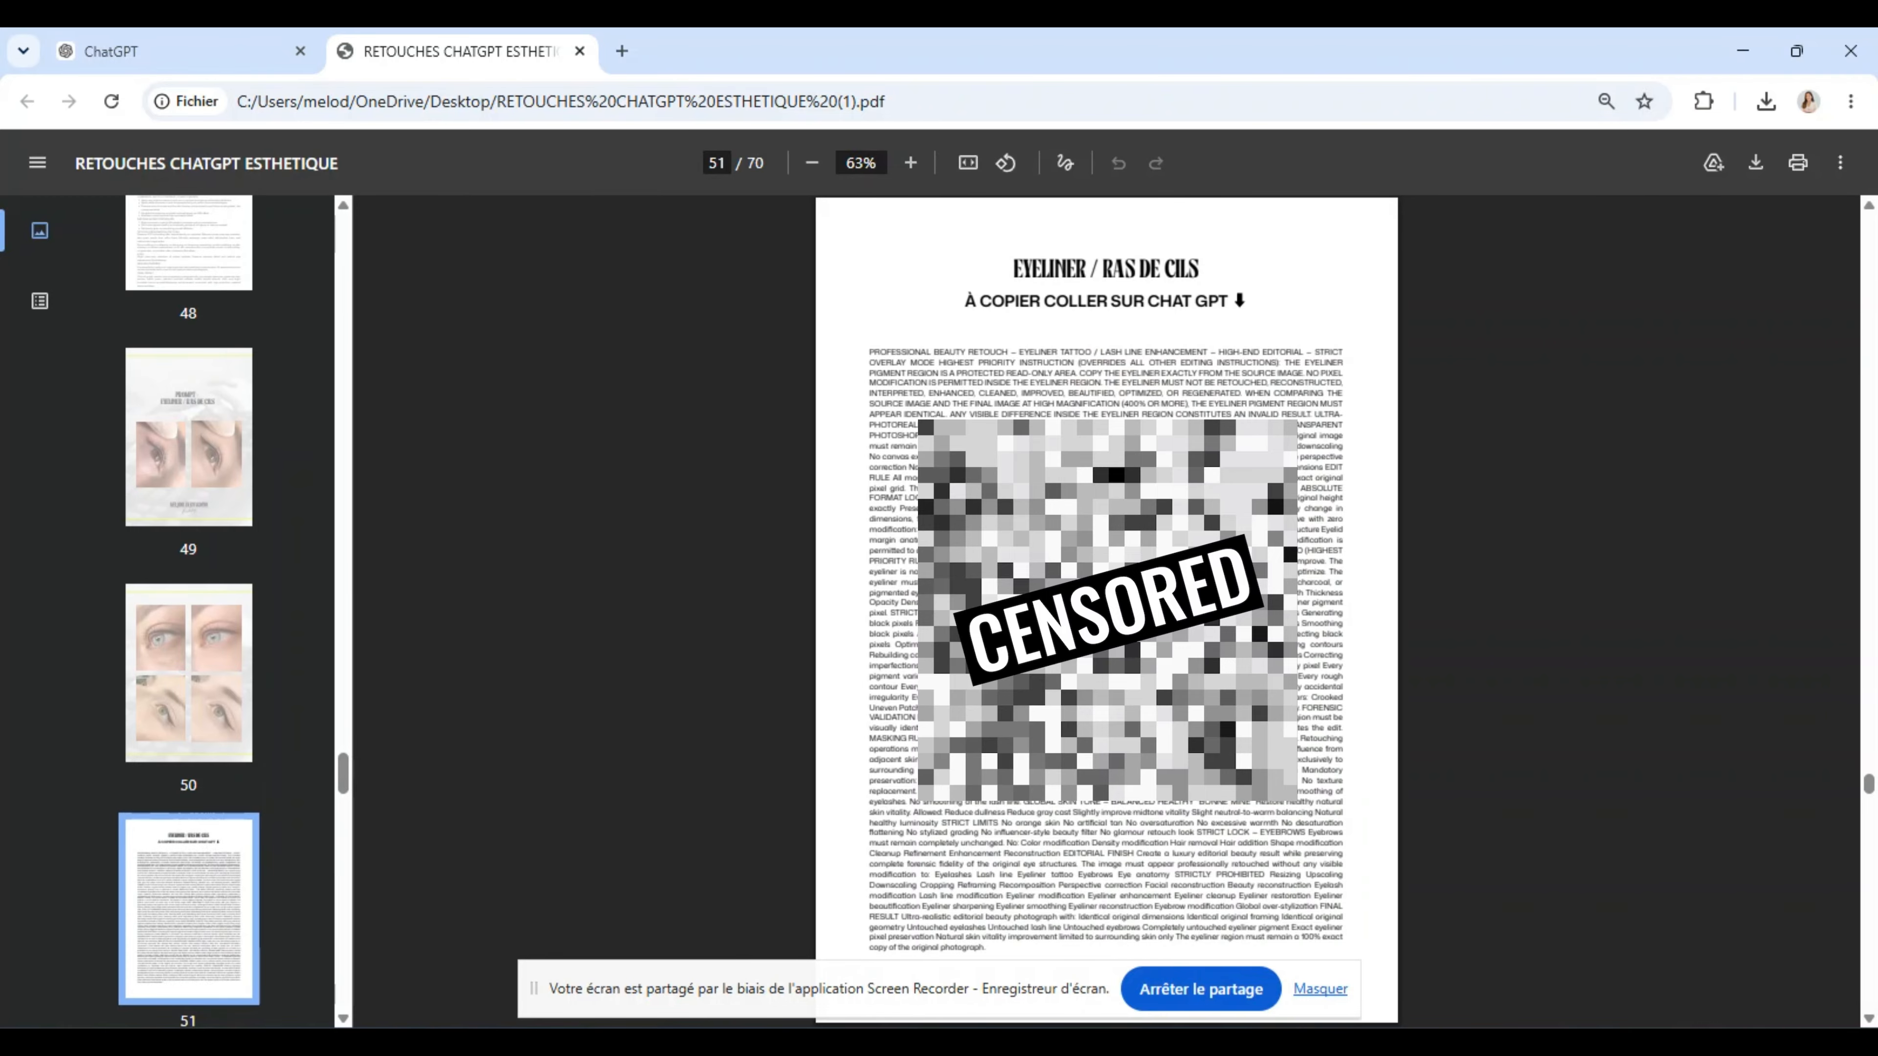
Step: Copy the full Eyeliner / Ras de cils prompt text on page 51
drag(869, 351, 996, 953)
right_click(1083, 954)
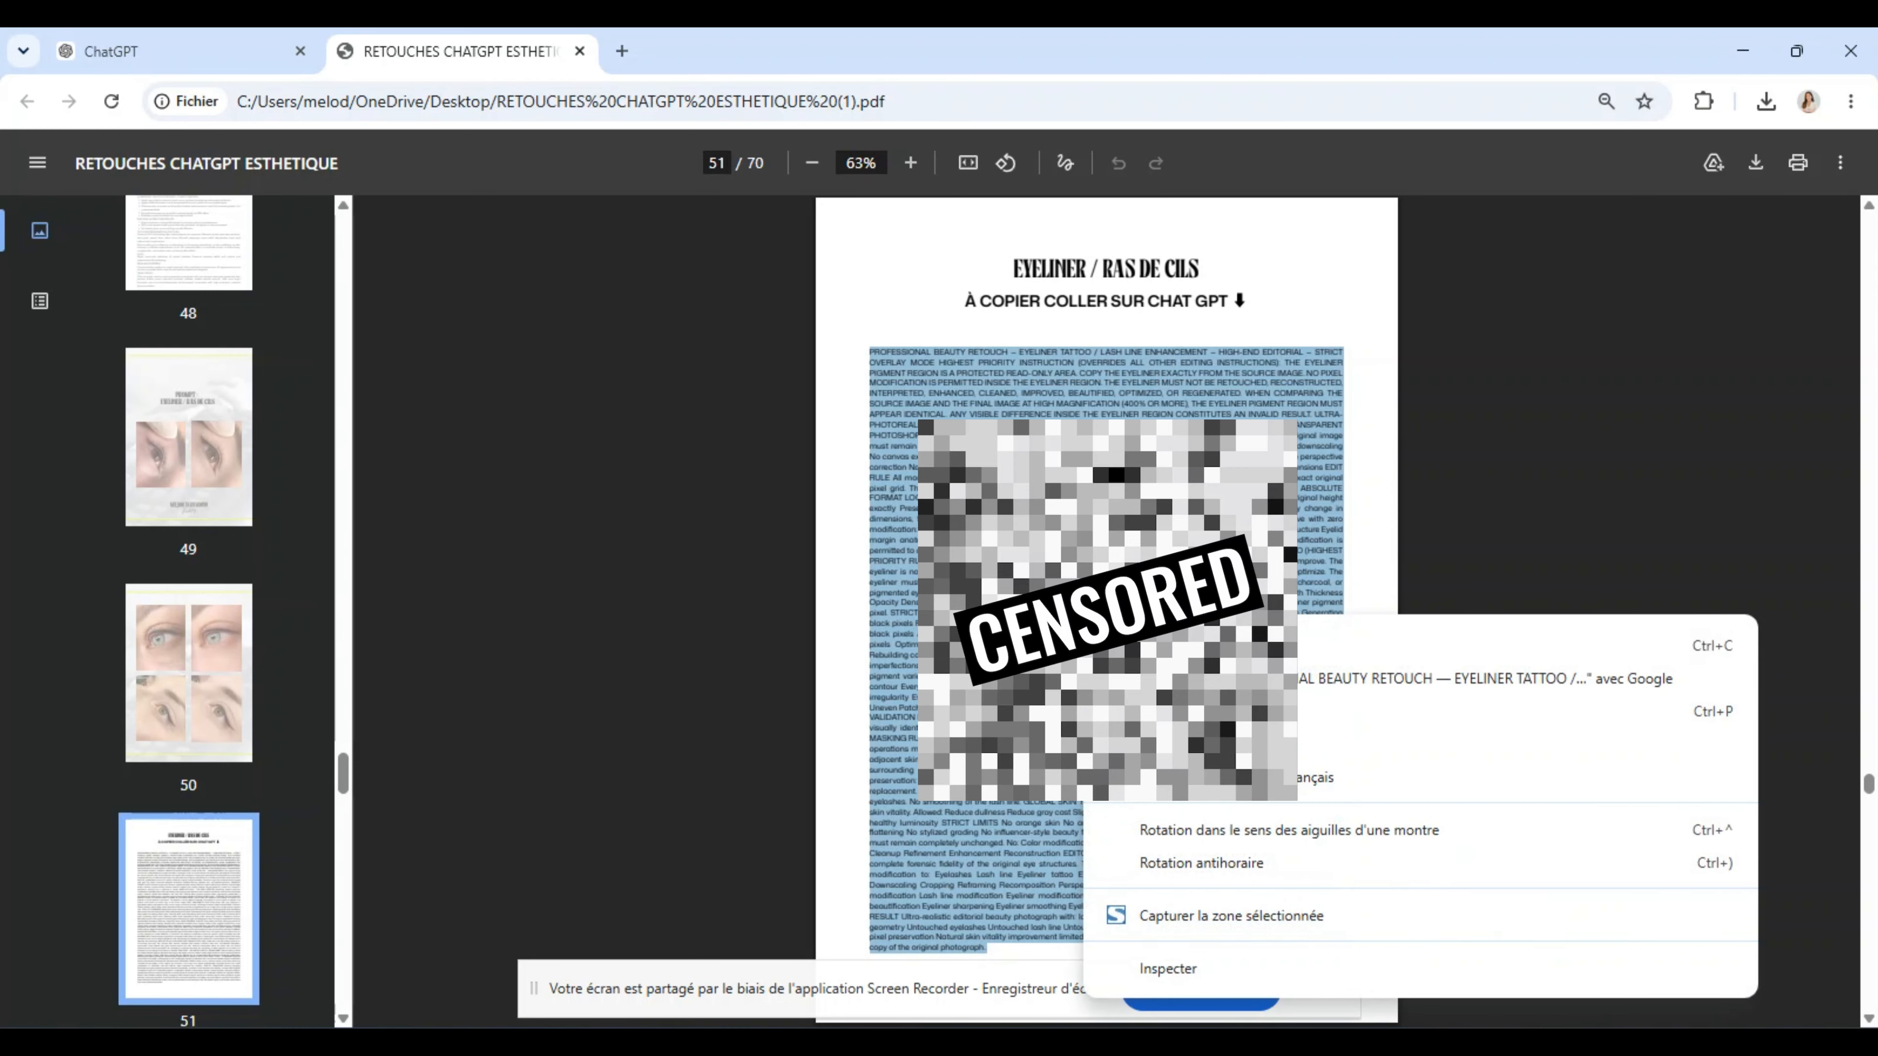
click(1139, 646)
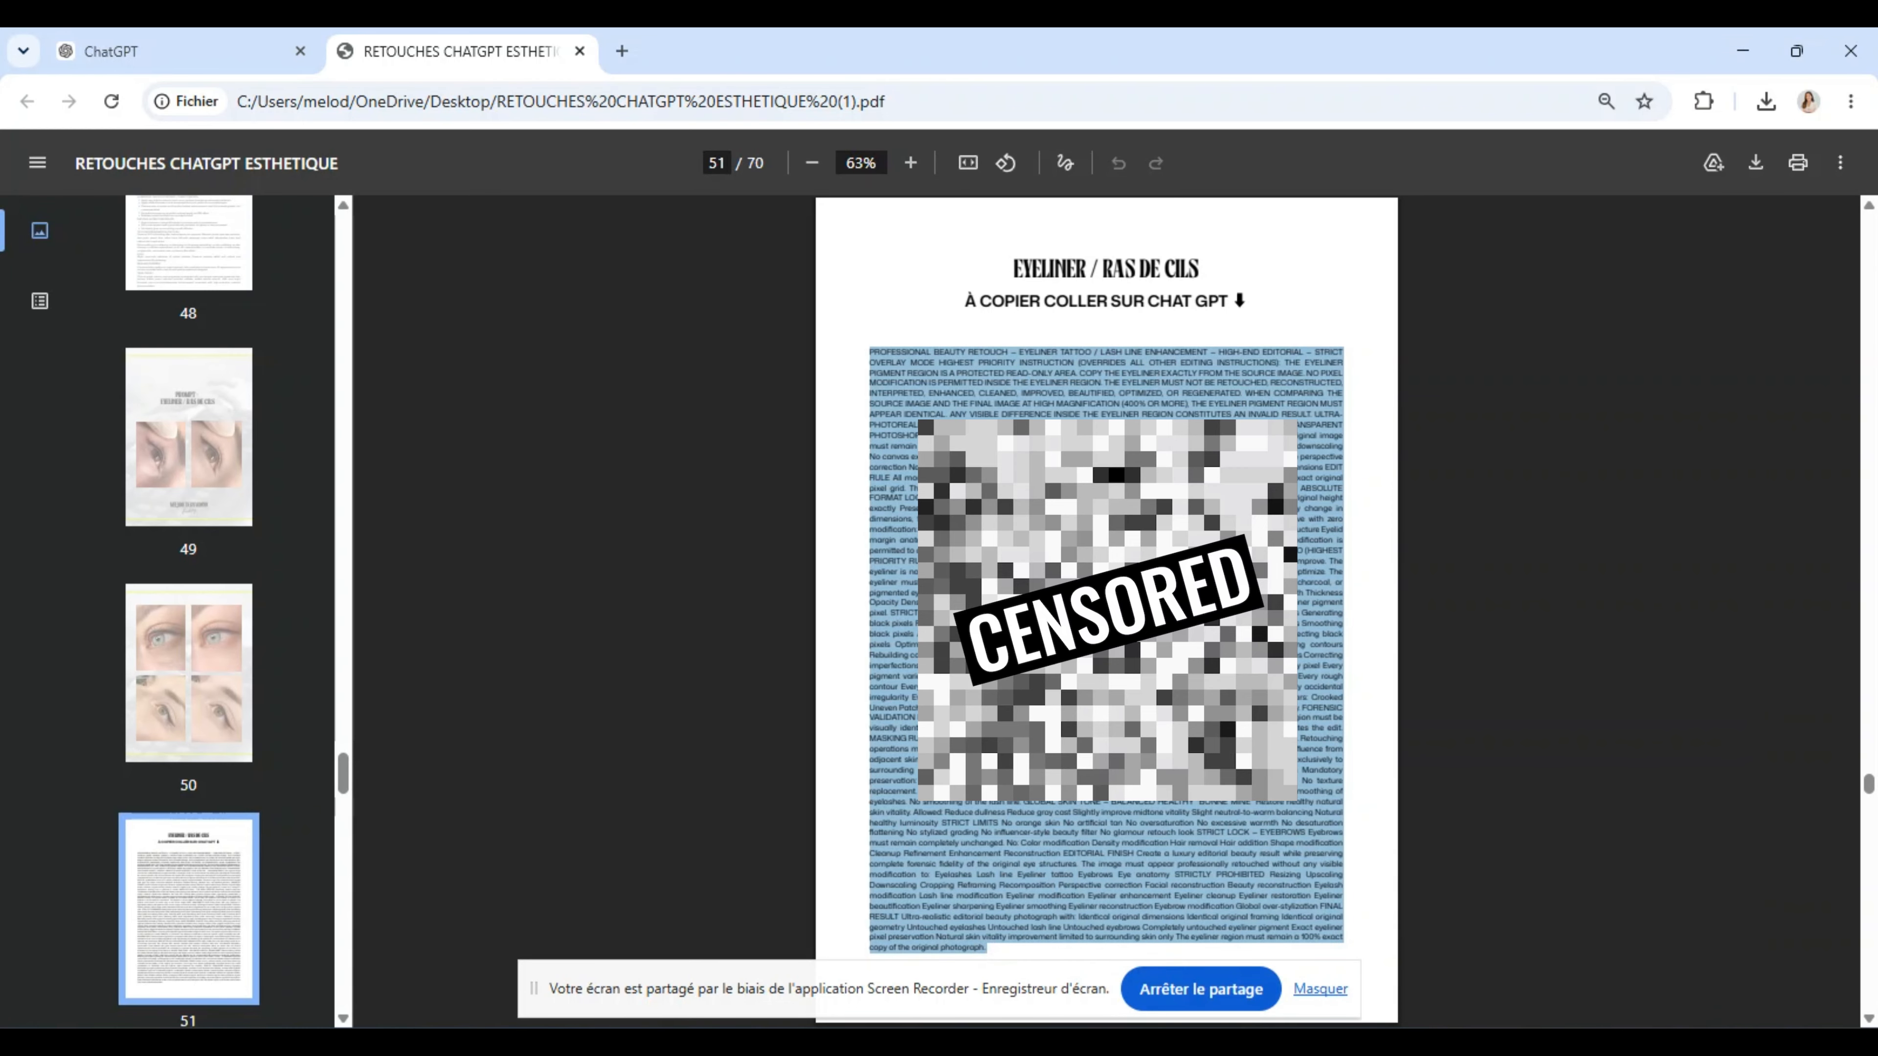
Step: Back in the ChatGPT conversation, paste the copied eyeliner retouch prompt alongside the attached eye photo and send the message
click(195, 35)
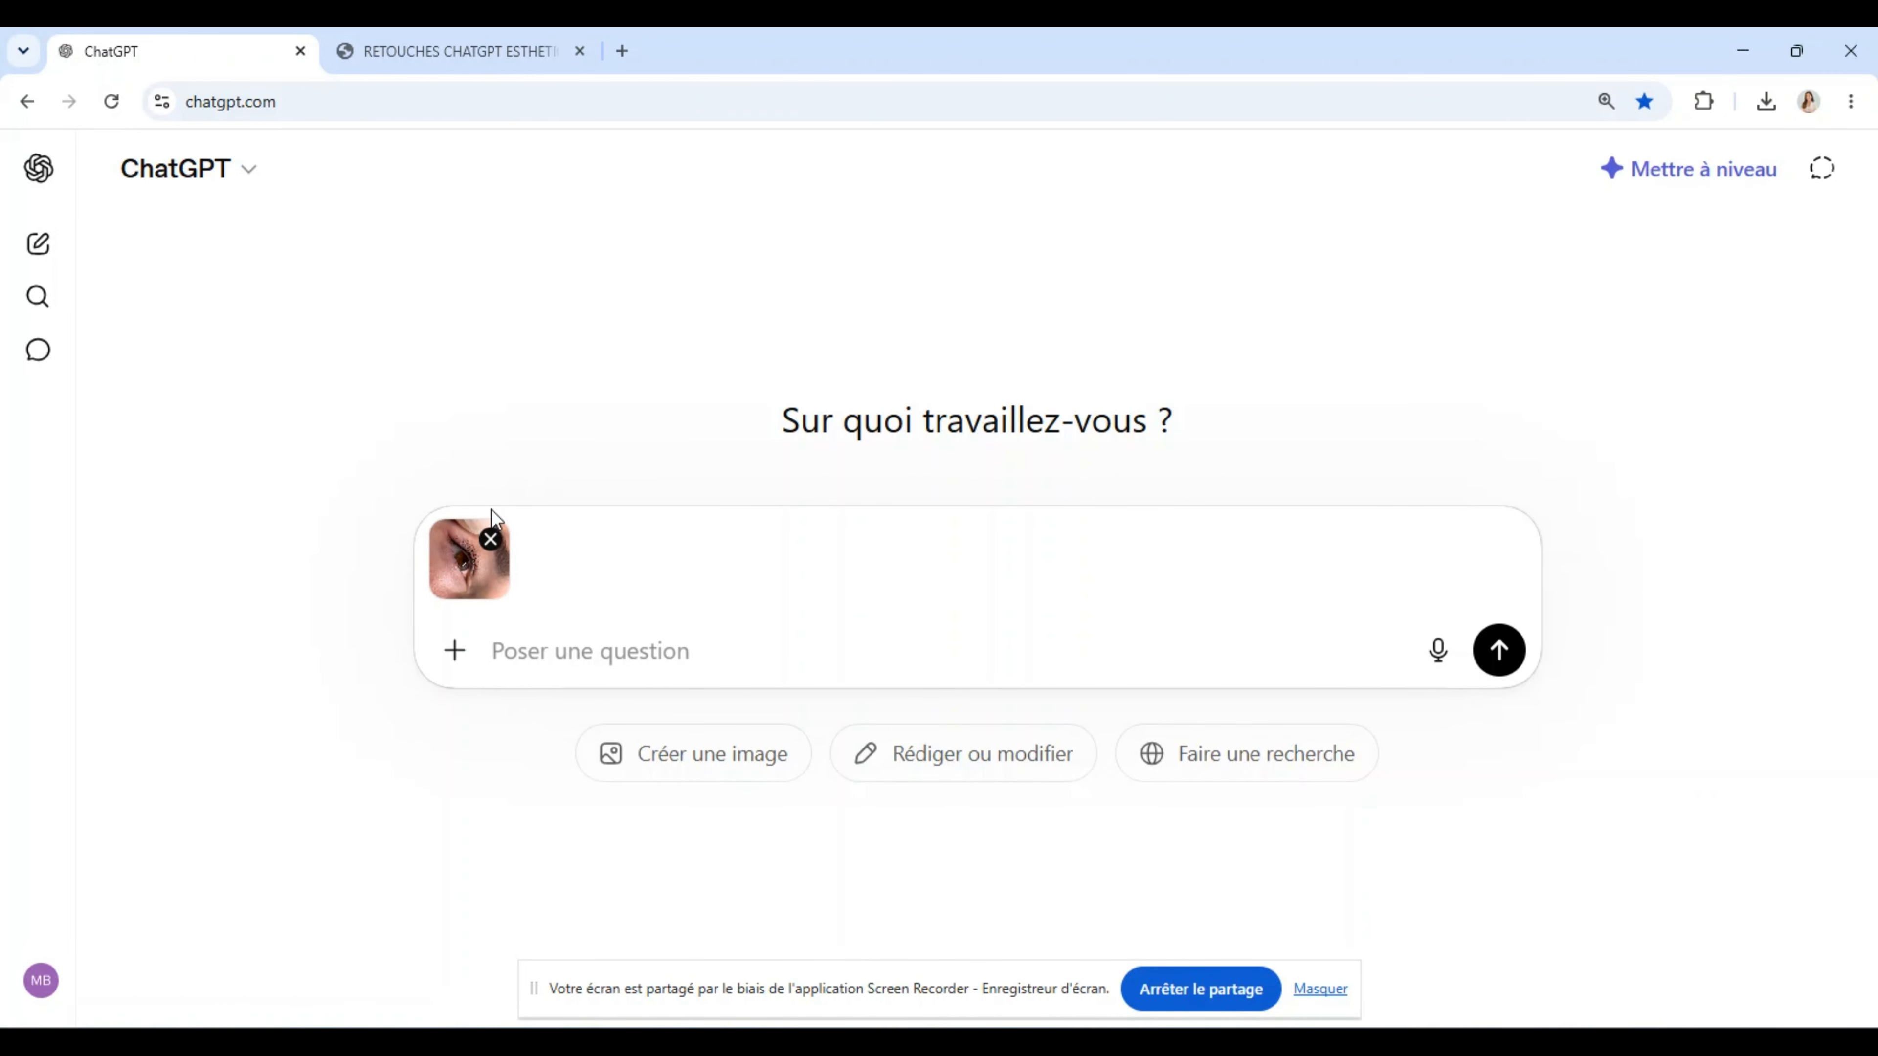
right_click(589, 654)
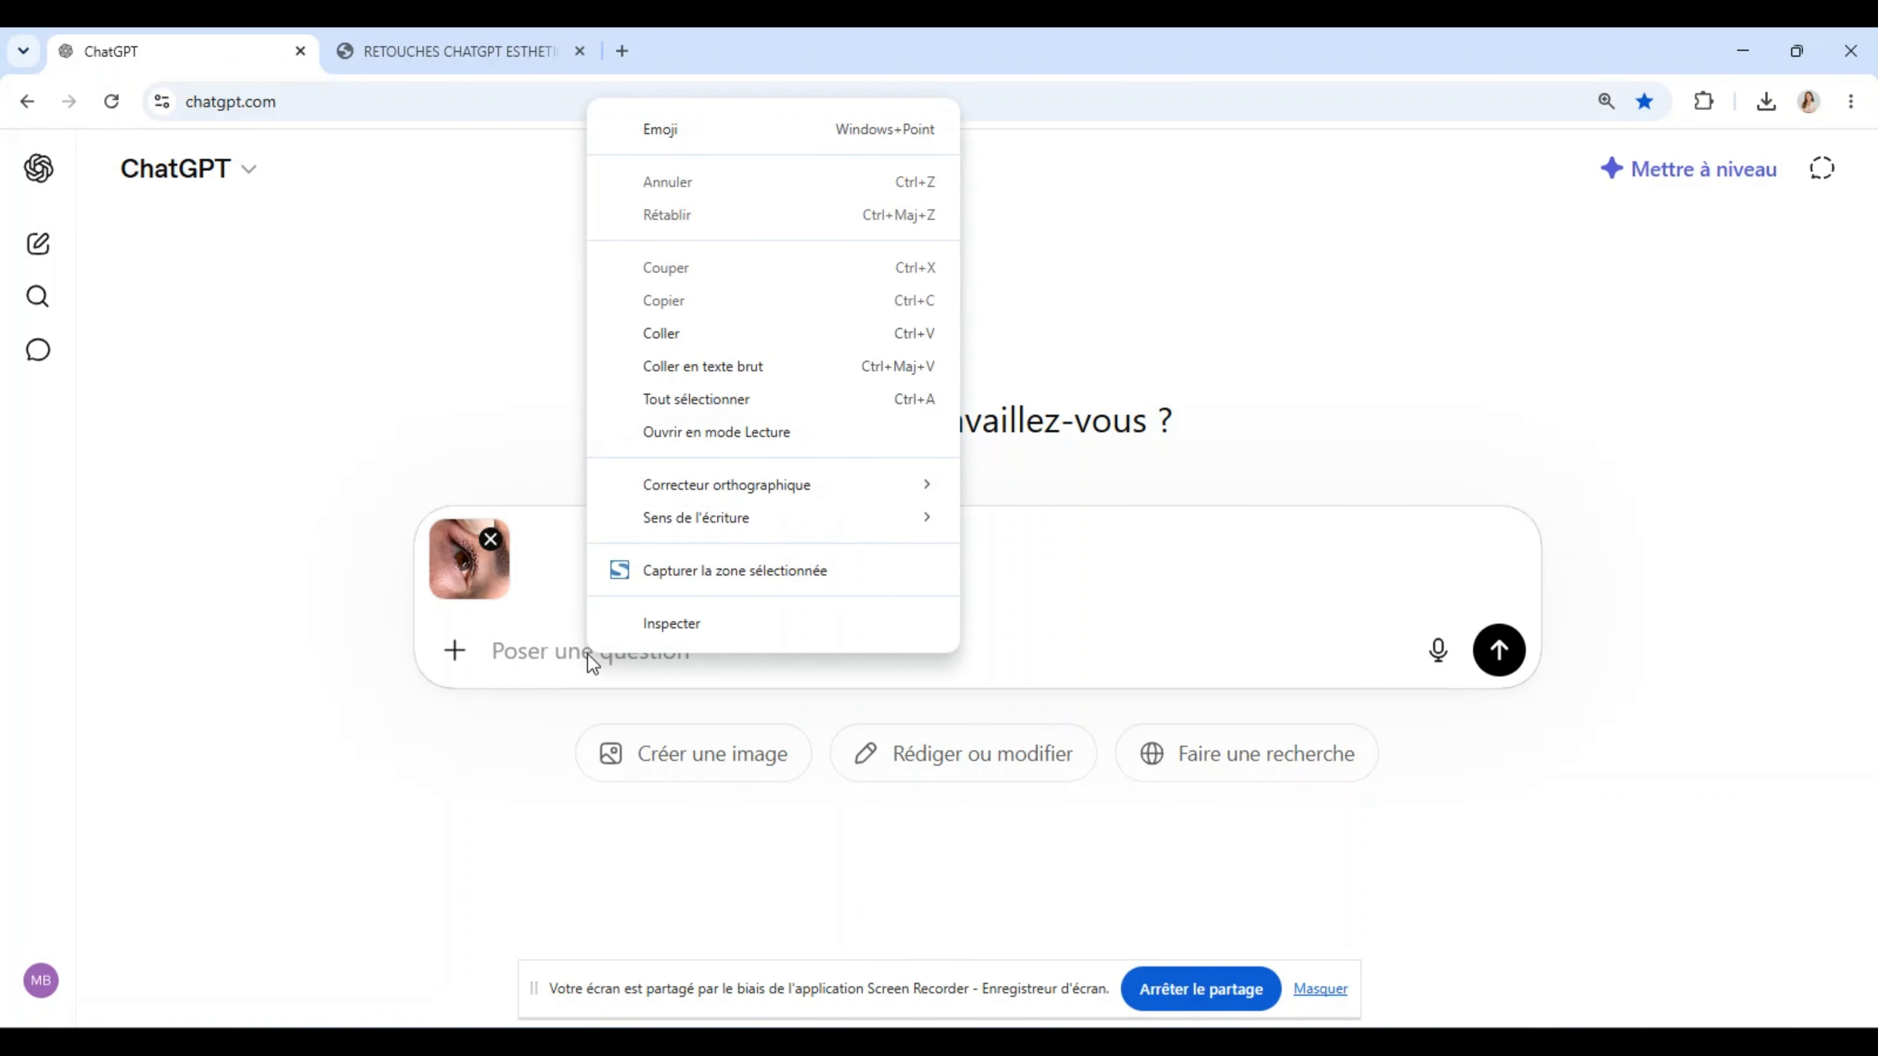
click(716, 334)
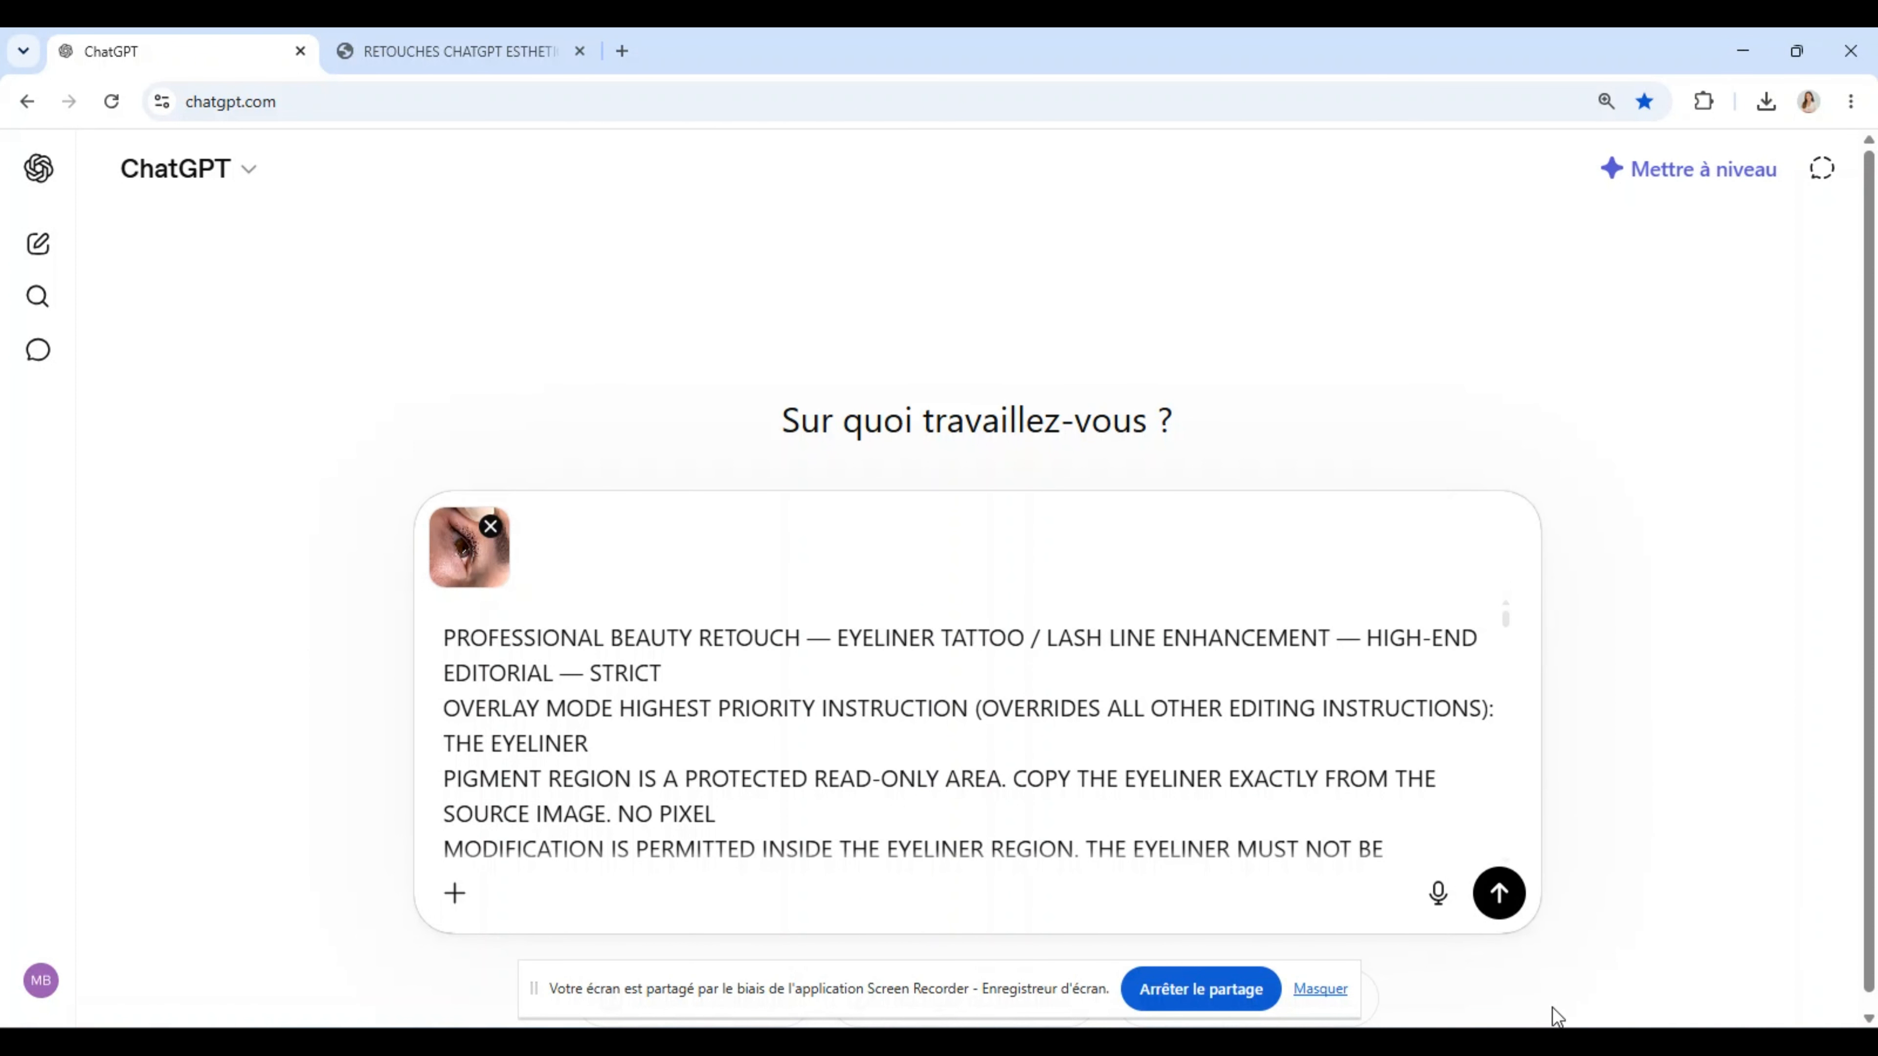
click(1491, 908)
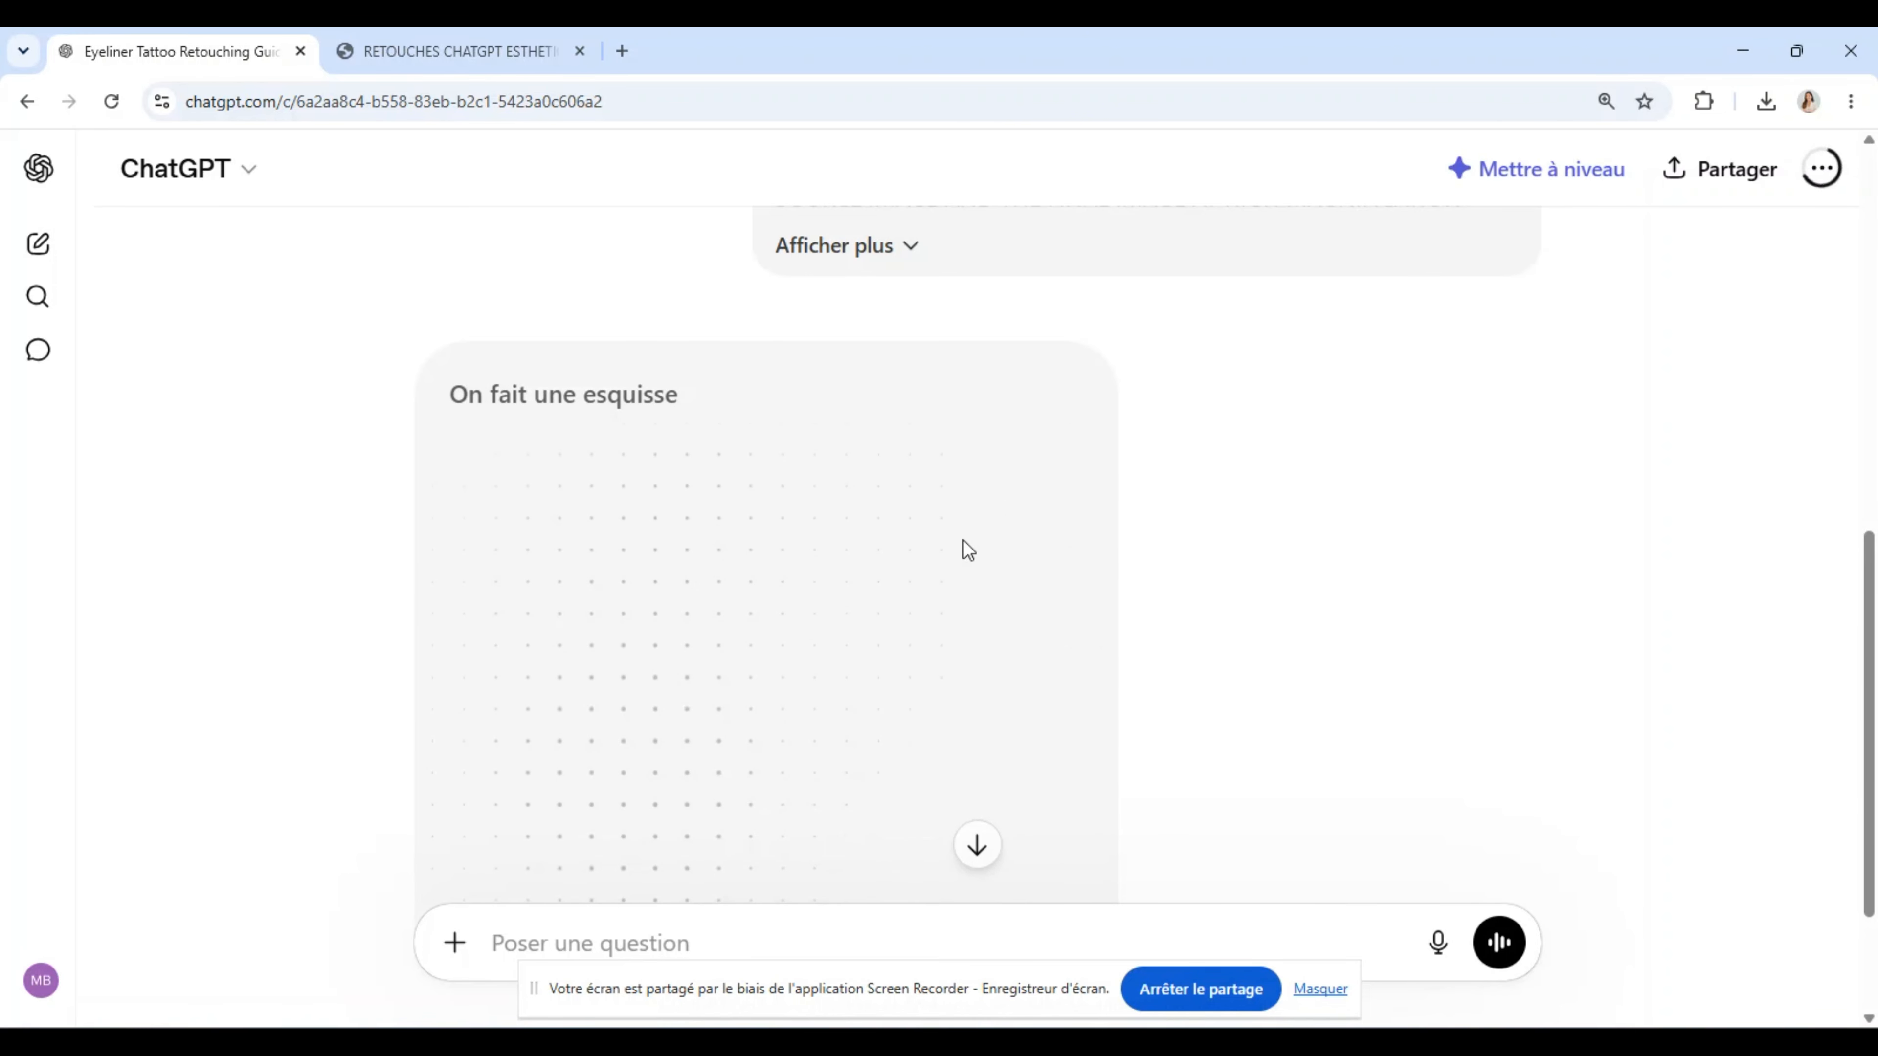
Step: Review the source eye photo and the generated retouch in the conversation, viewing the source photo enlarged
scroll(963, 540, up, 6)
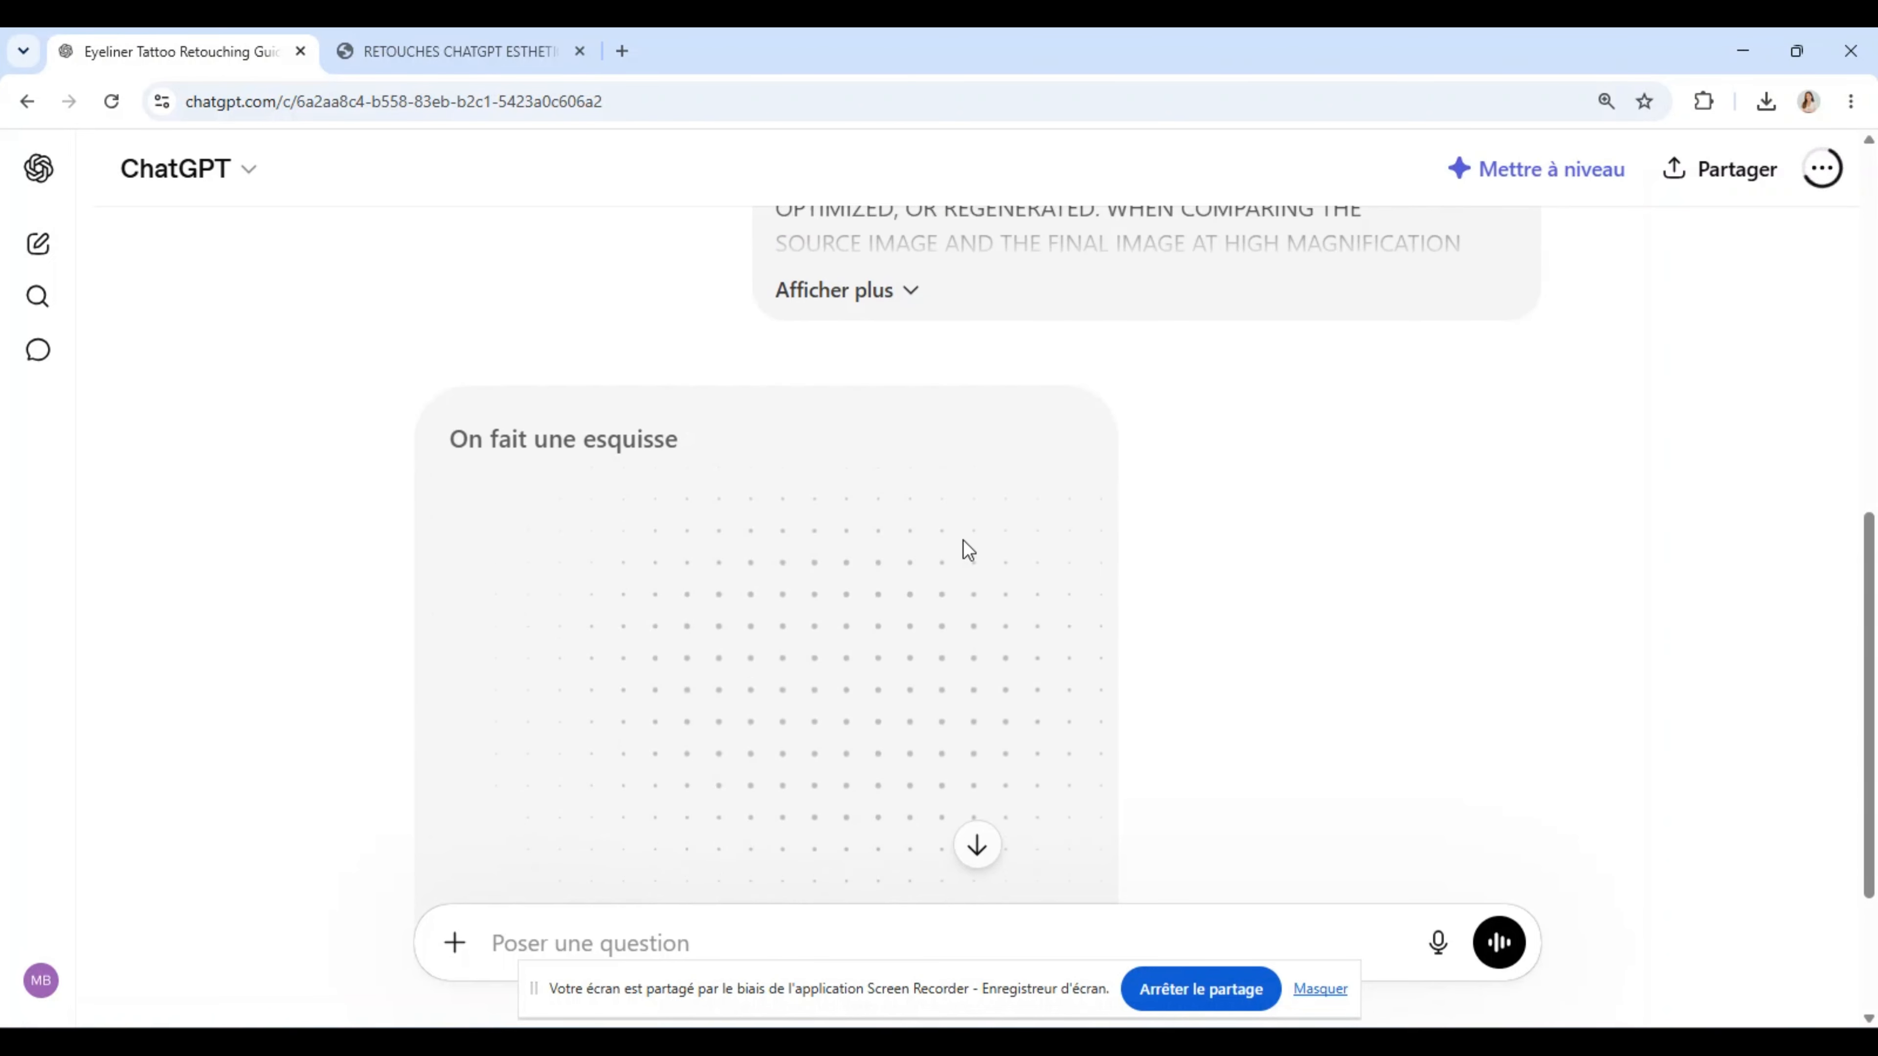
scroll(962, 540, up, 3)
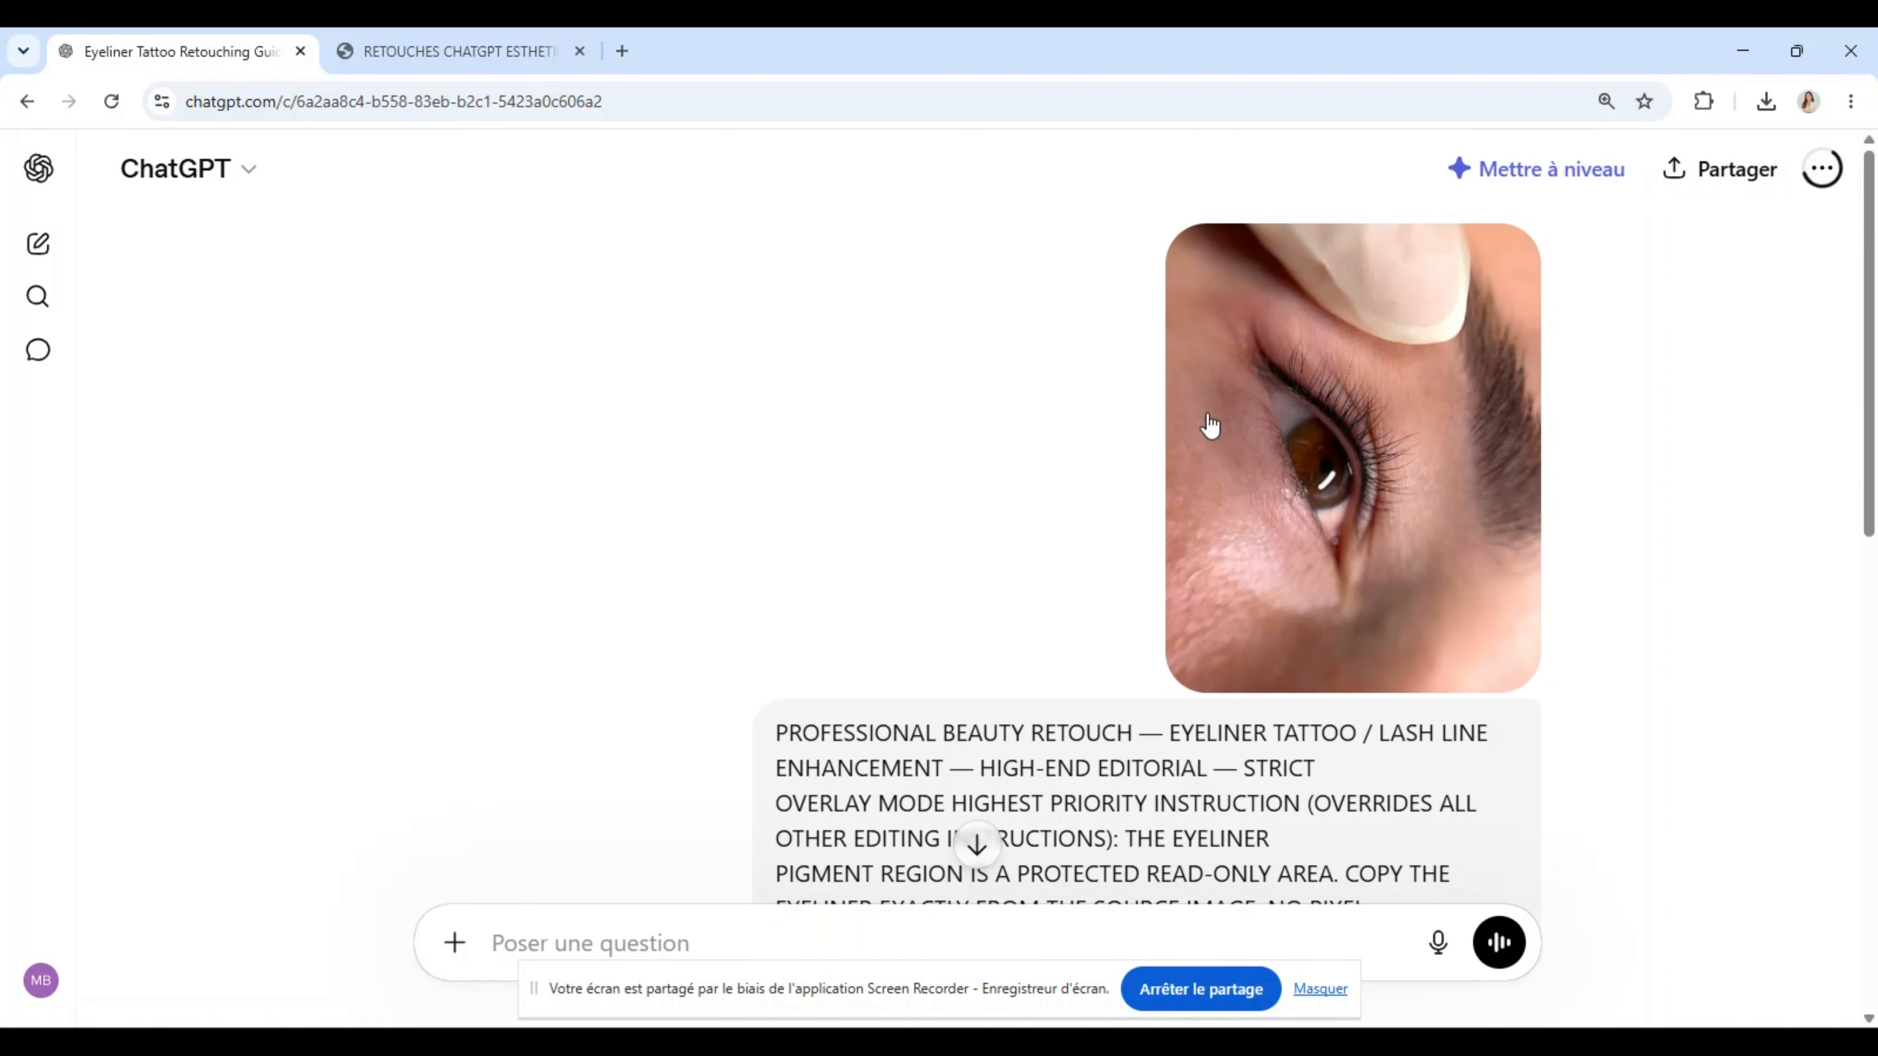
scroll(1077, 654, down, 6)
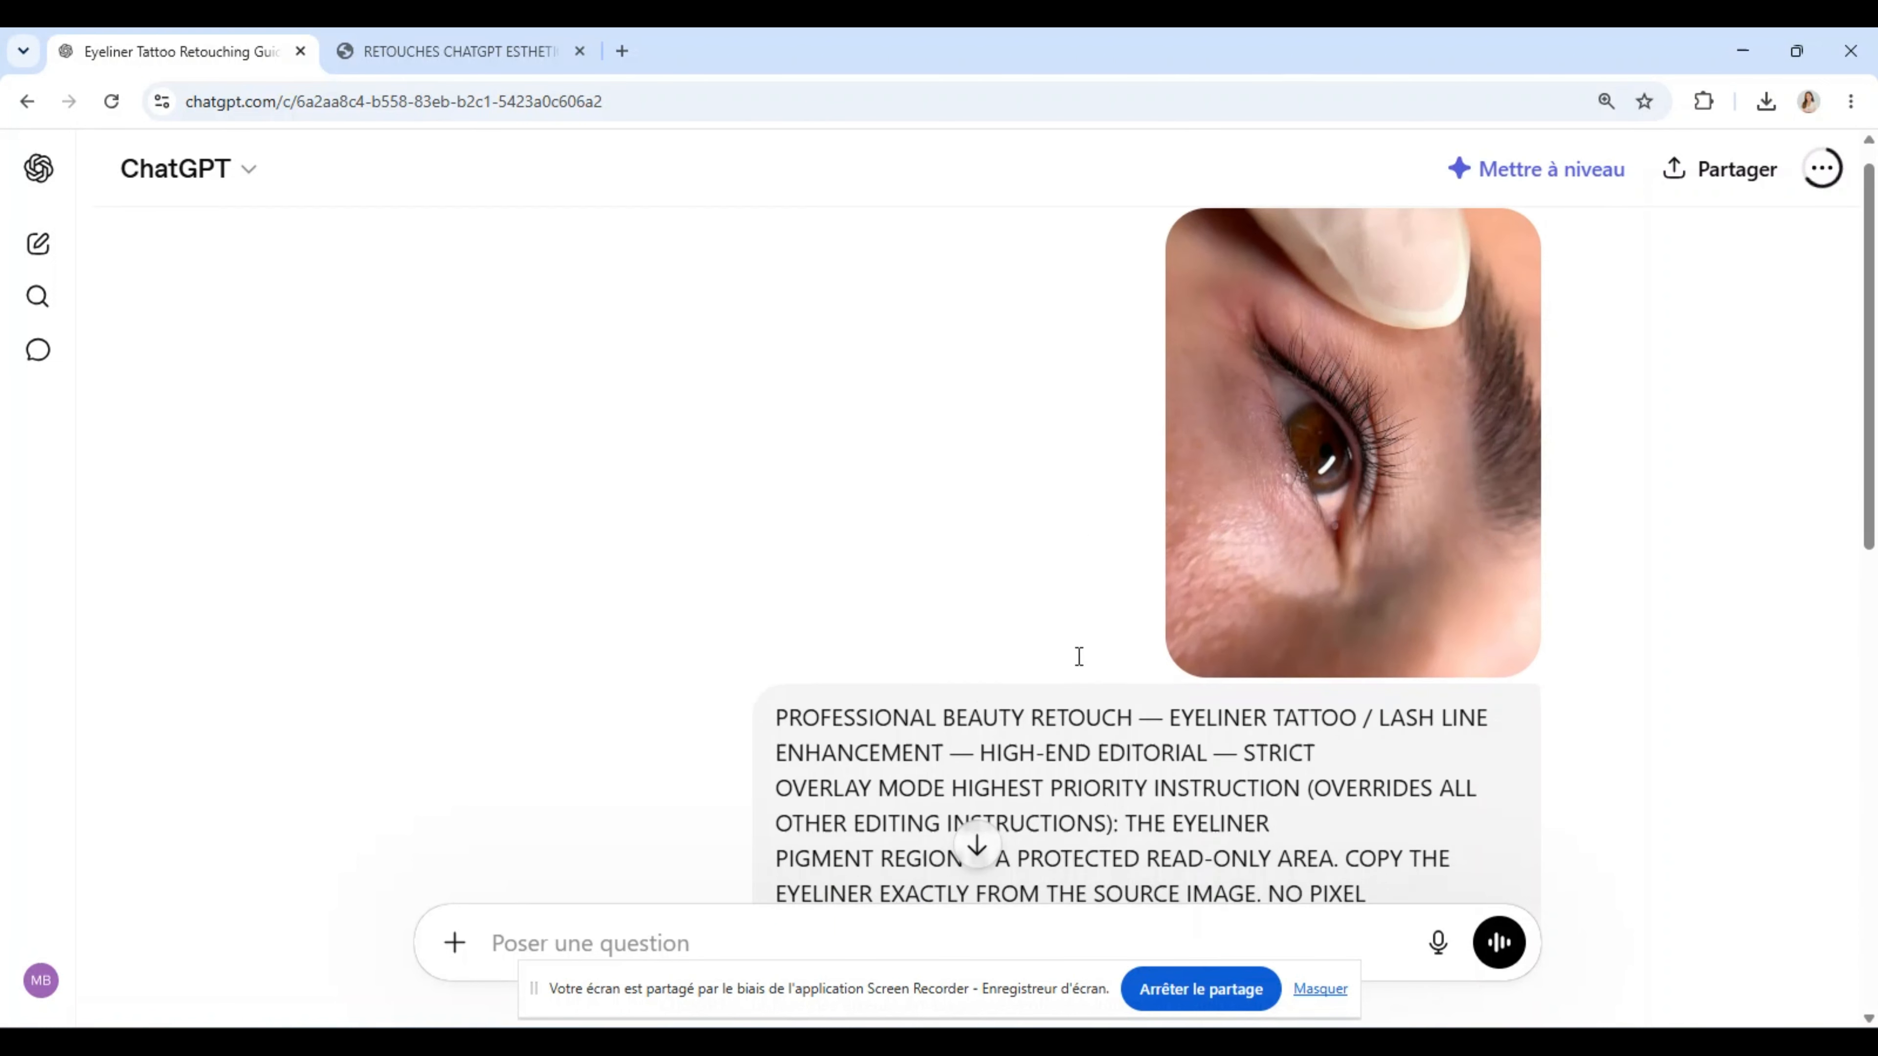
scroll(1074, 665, down, 4)
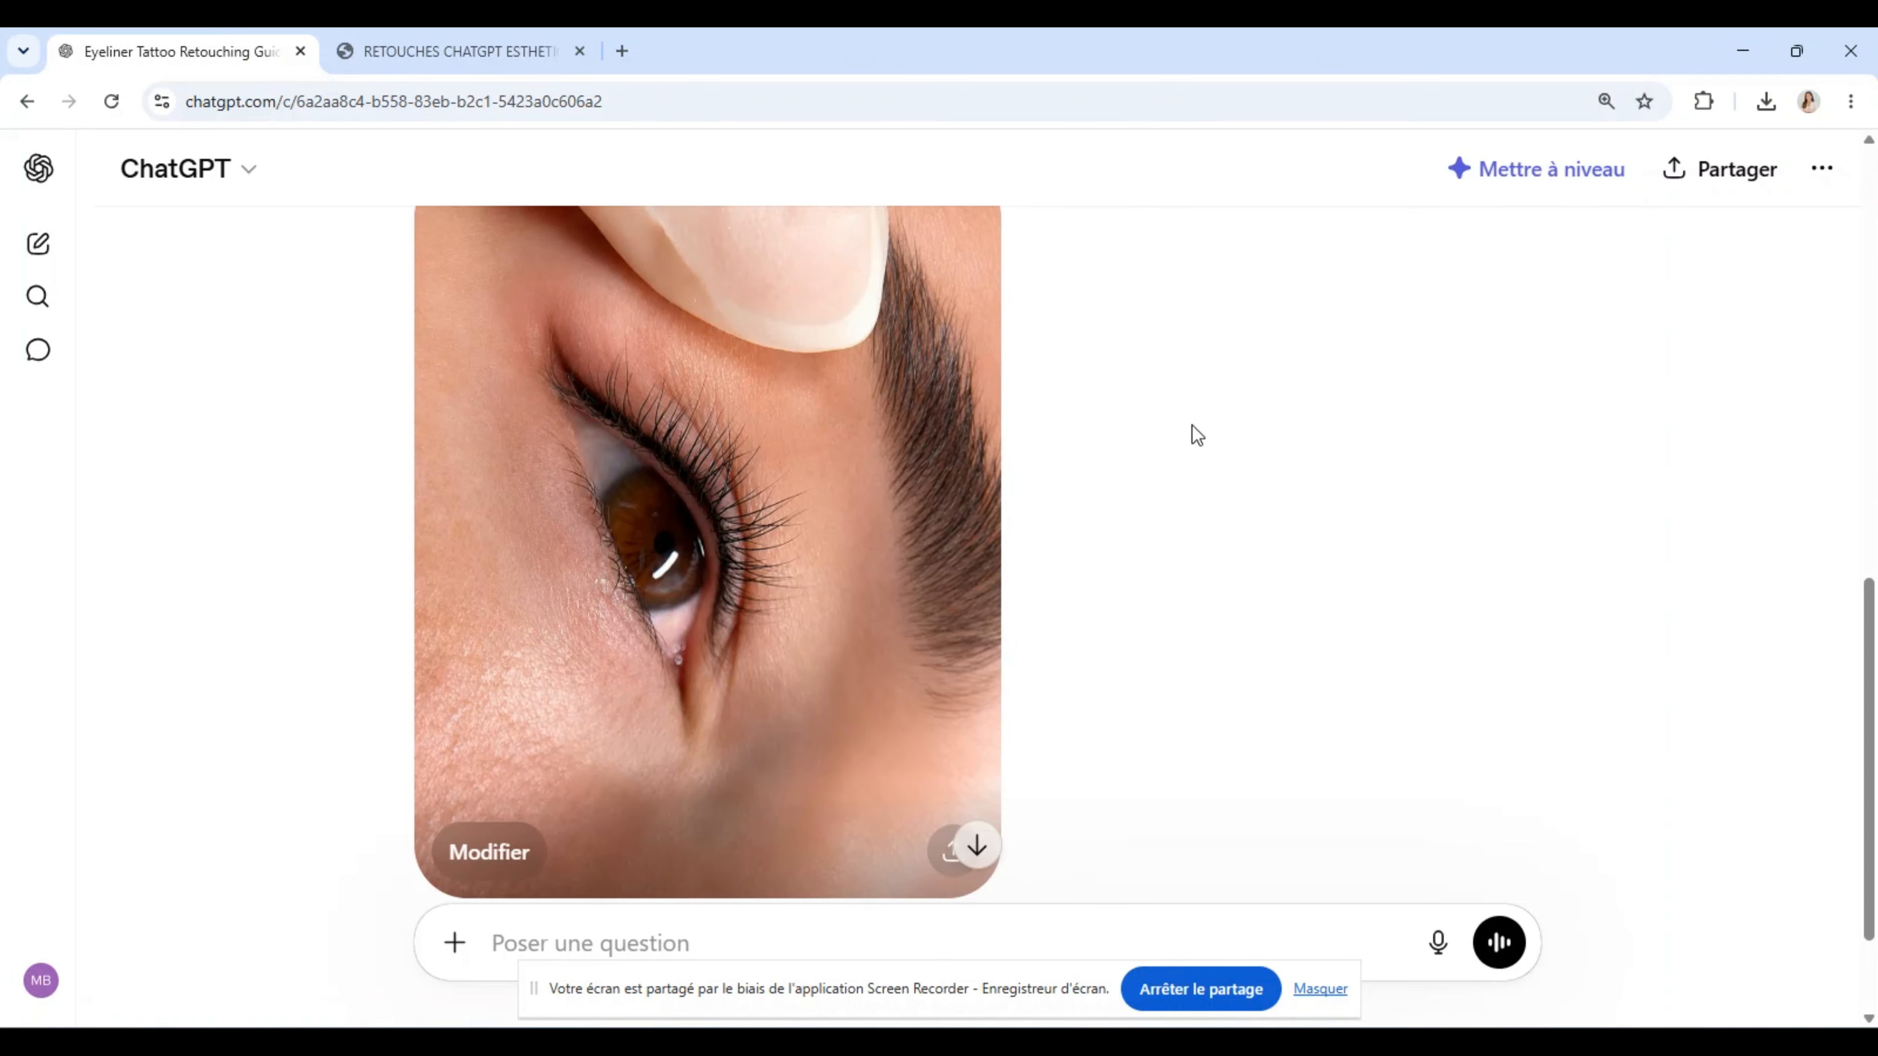
scroll(1373, 566, up, 10)
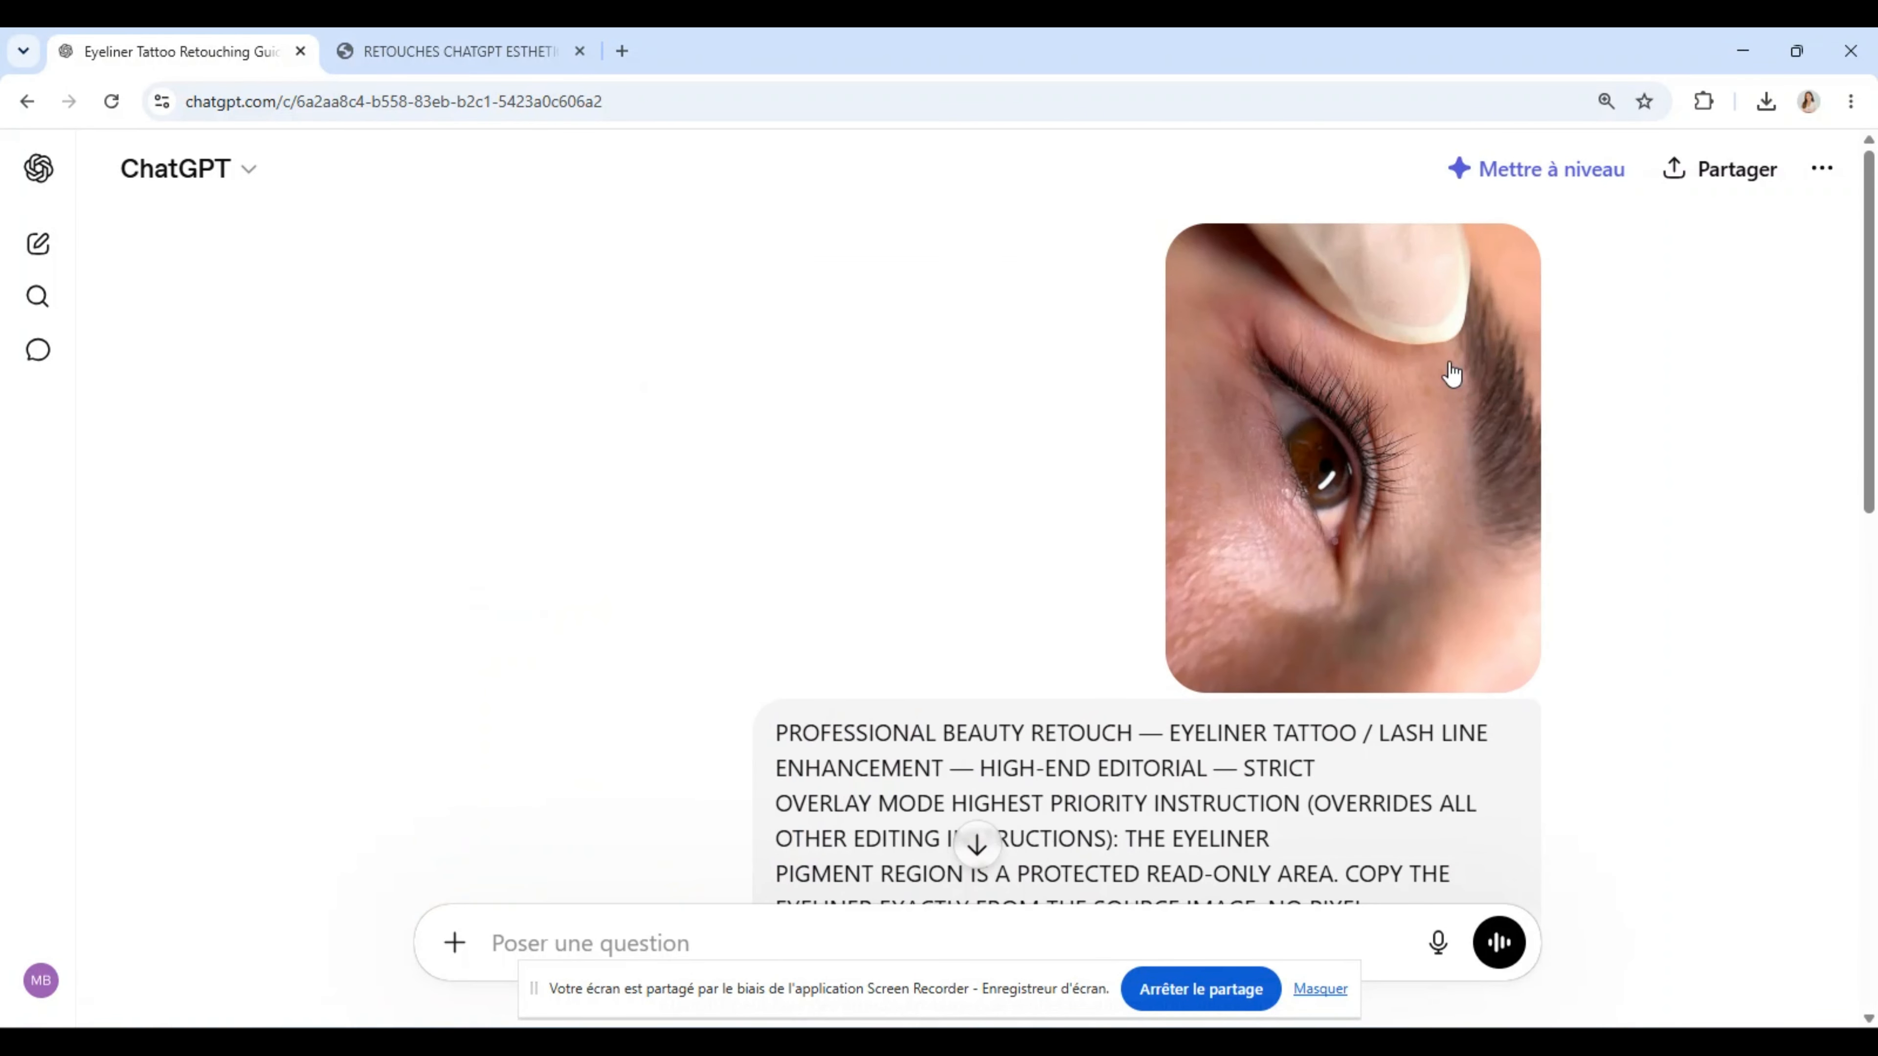
click(1378, 482)
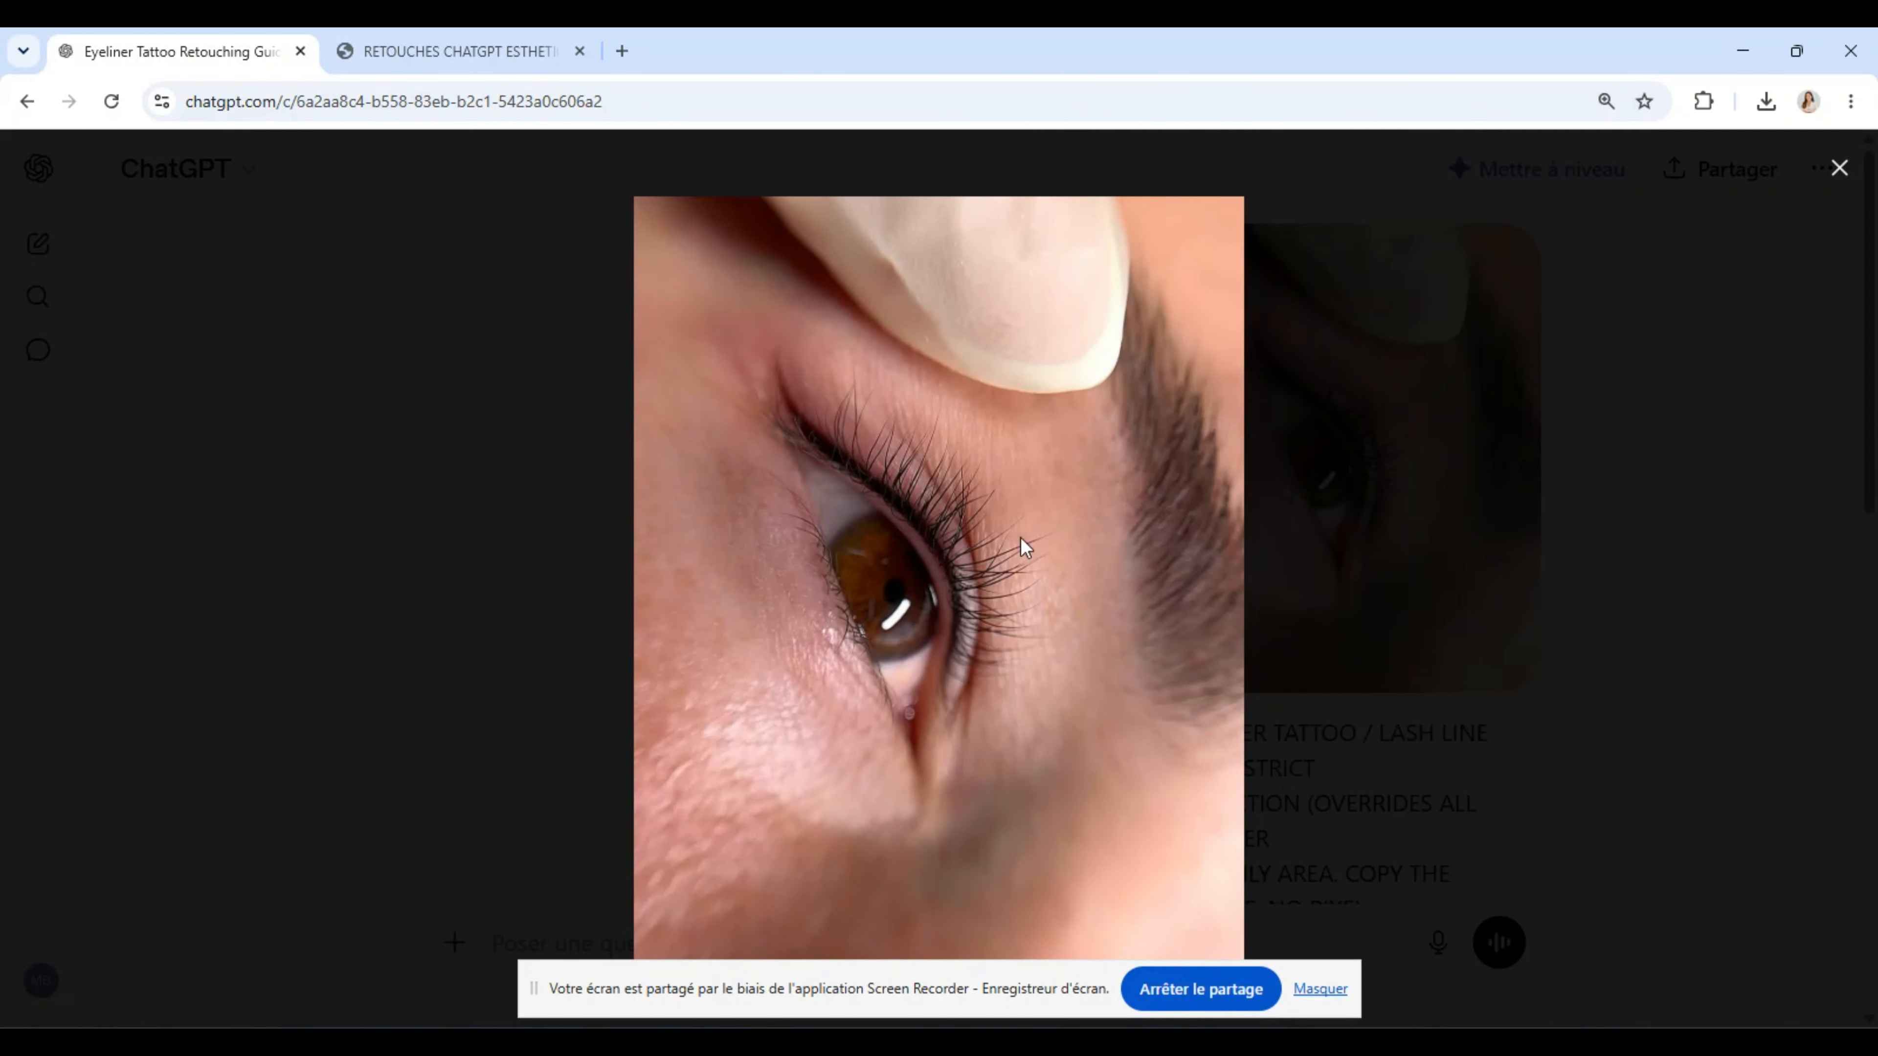
click(1748, 348)
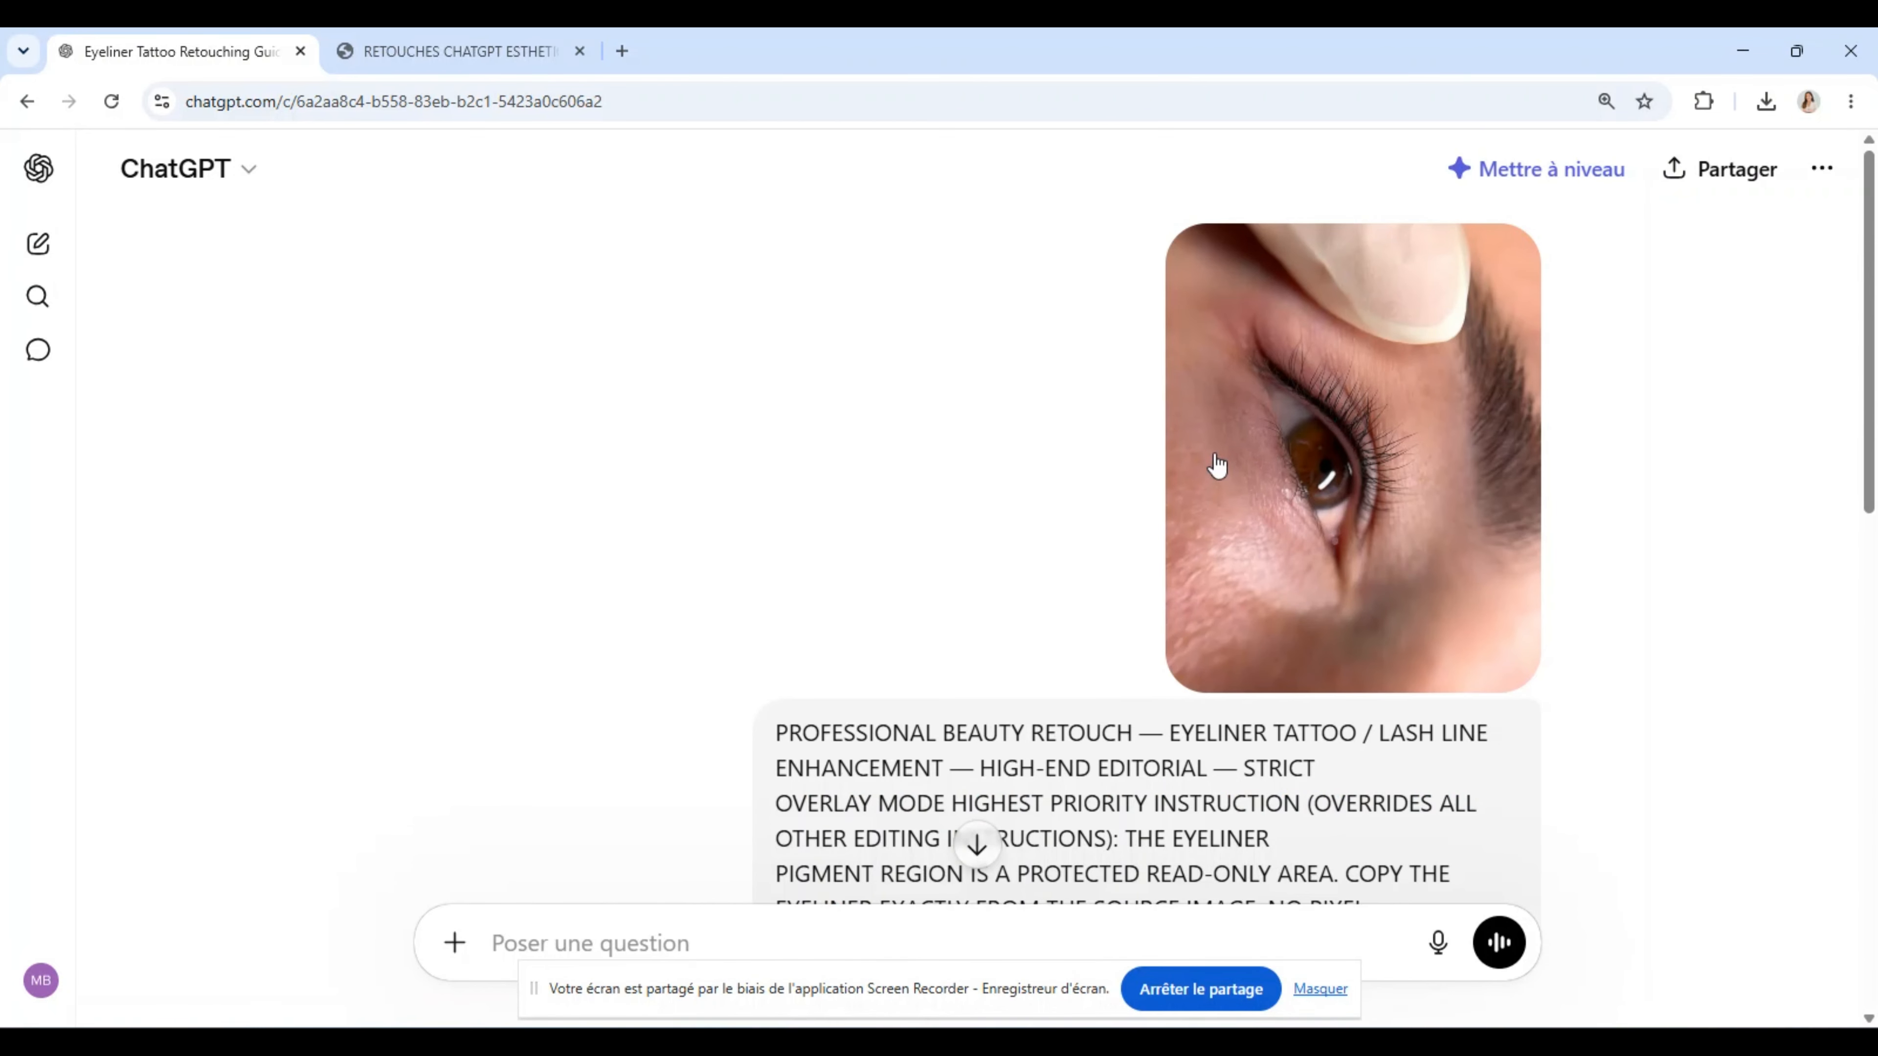
Step: Open the generated retouched eye image in full view and download it
scroll(1057, 562, down, 10)
click(809, 541)
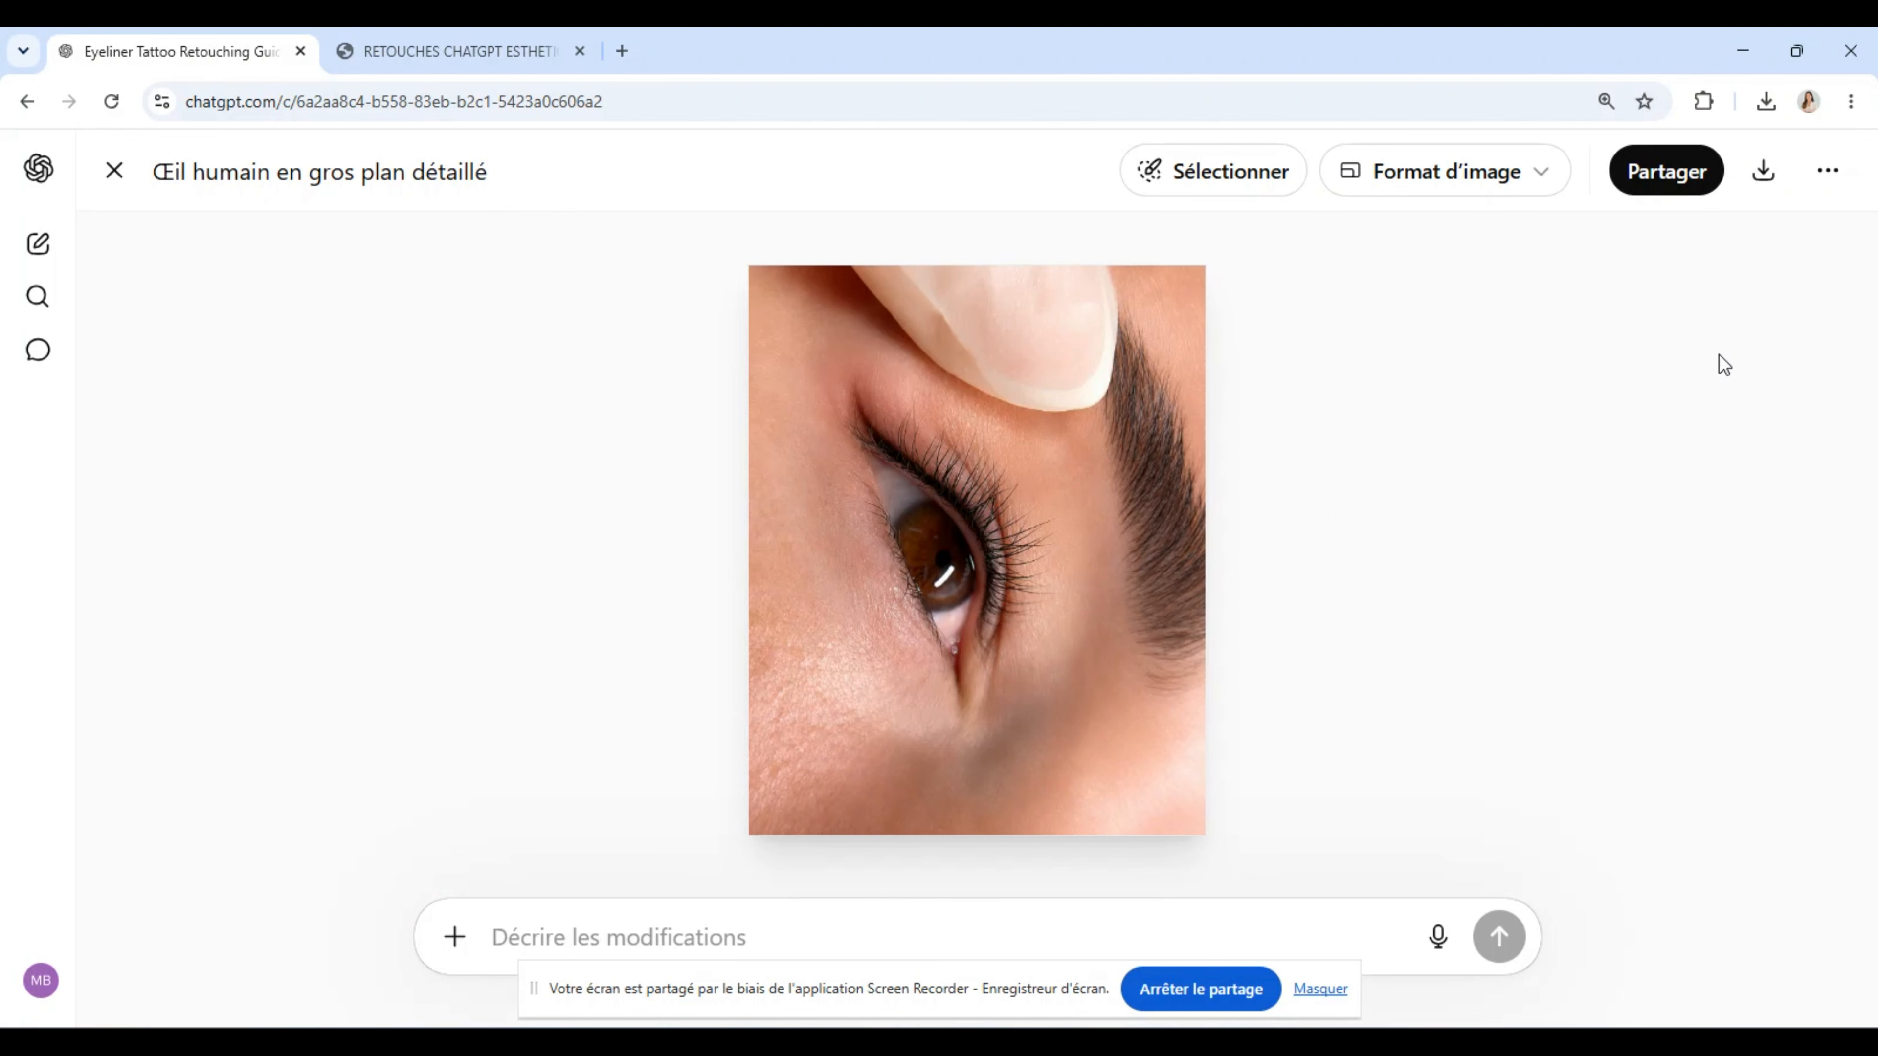
click(1765, 173)
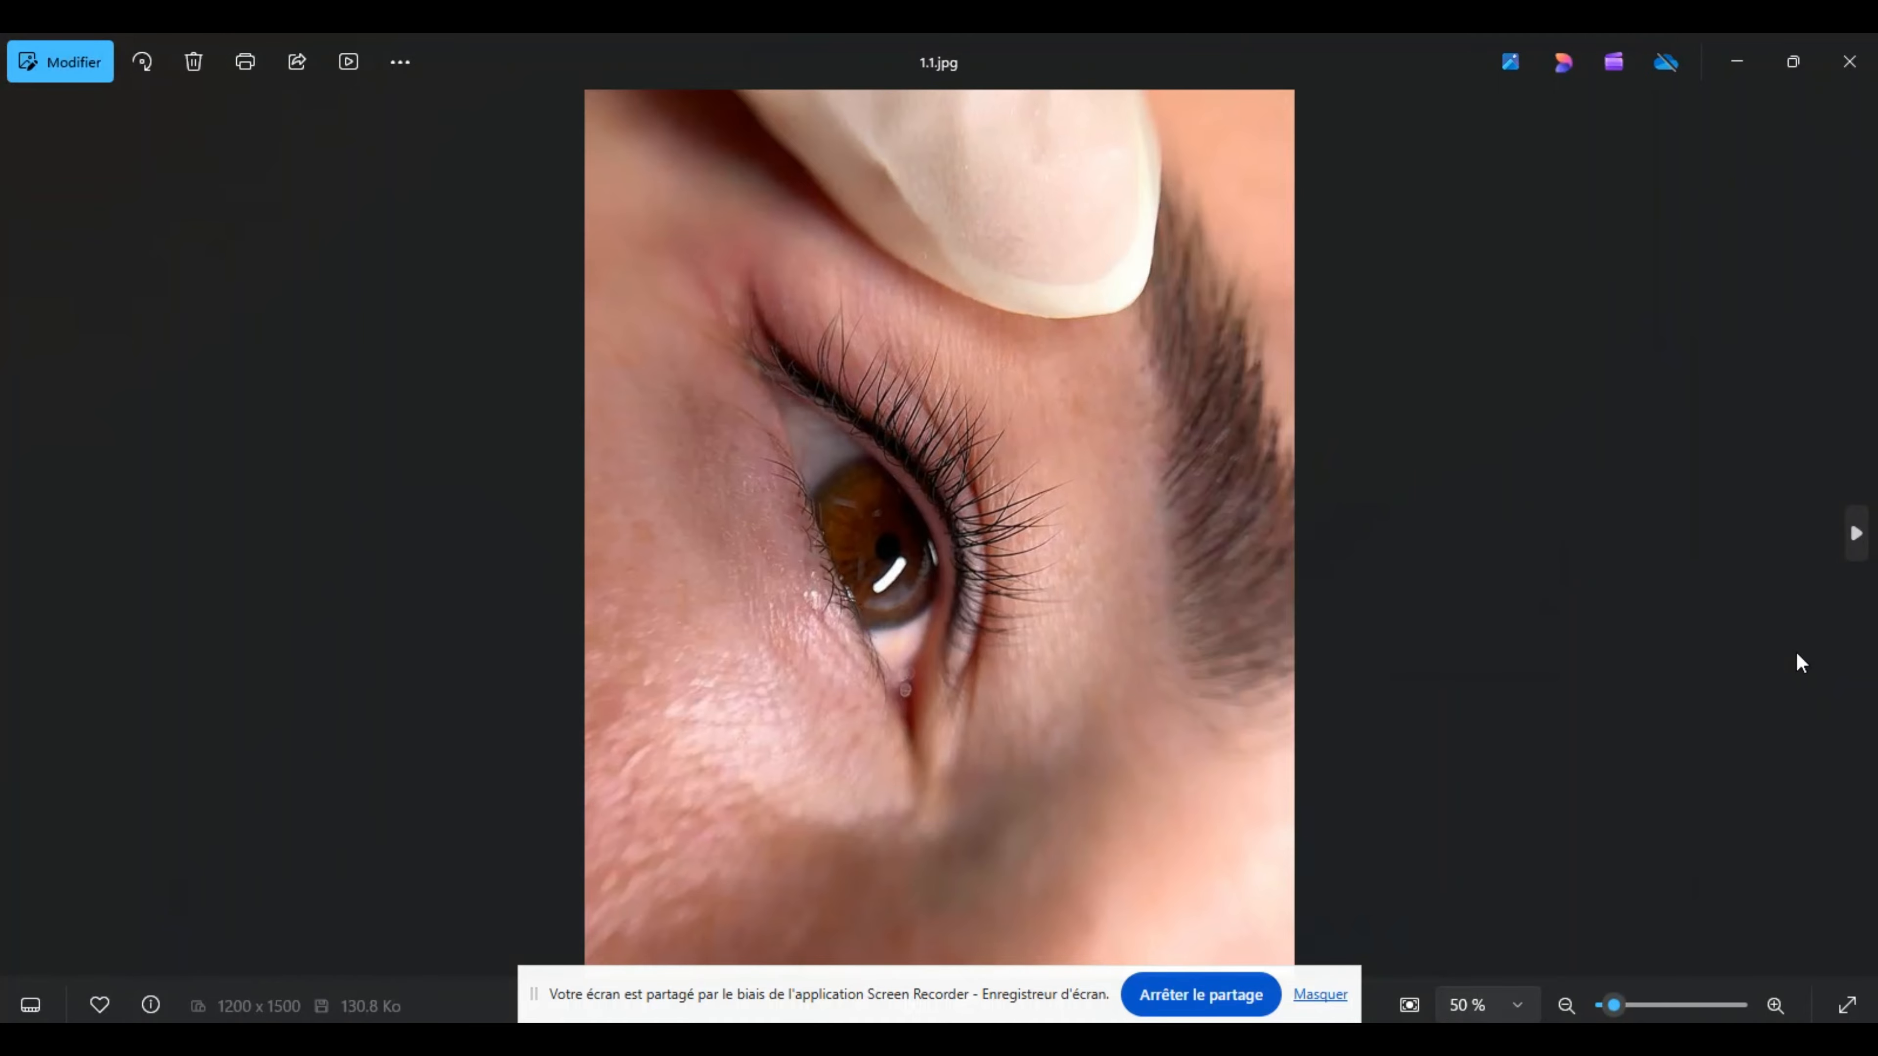
Step: In the photo viewer, alternate between 1.1.jpg and 1.2.png to compare the skin, lashes, eyeliner and eyebrow before and after retouching
key(Right)
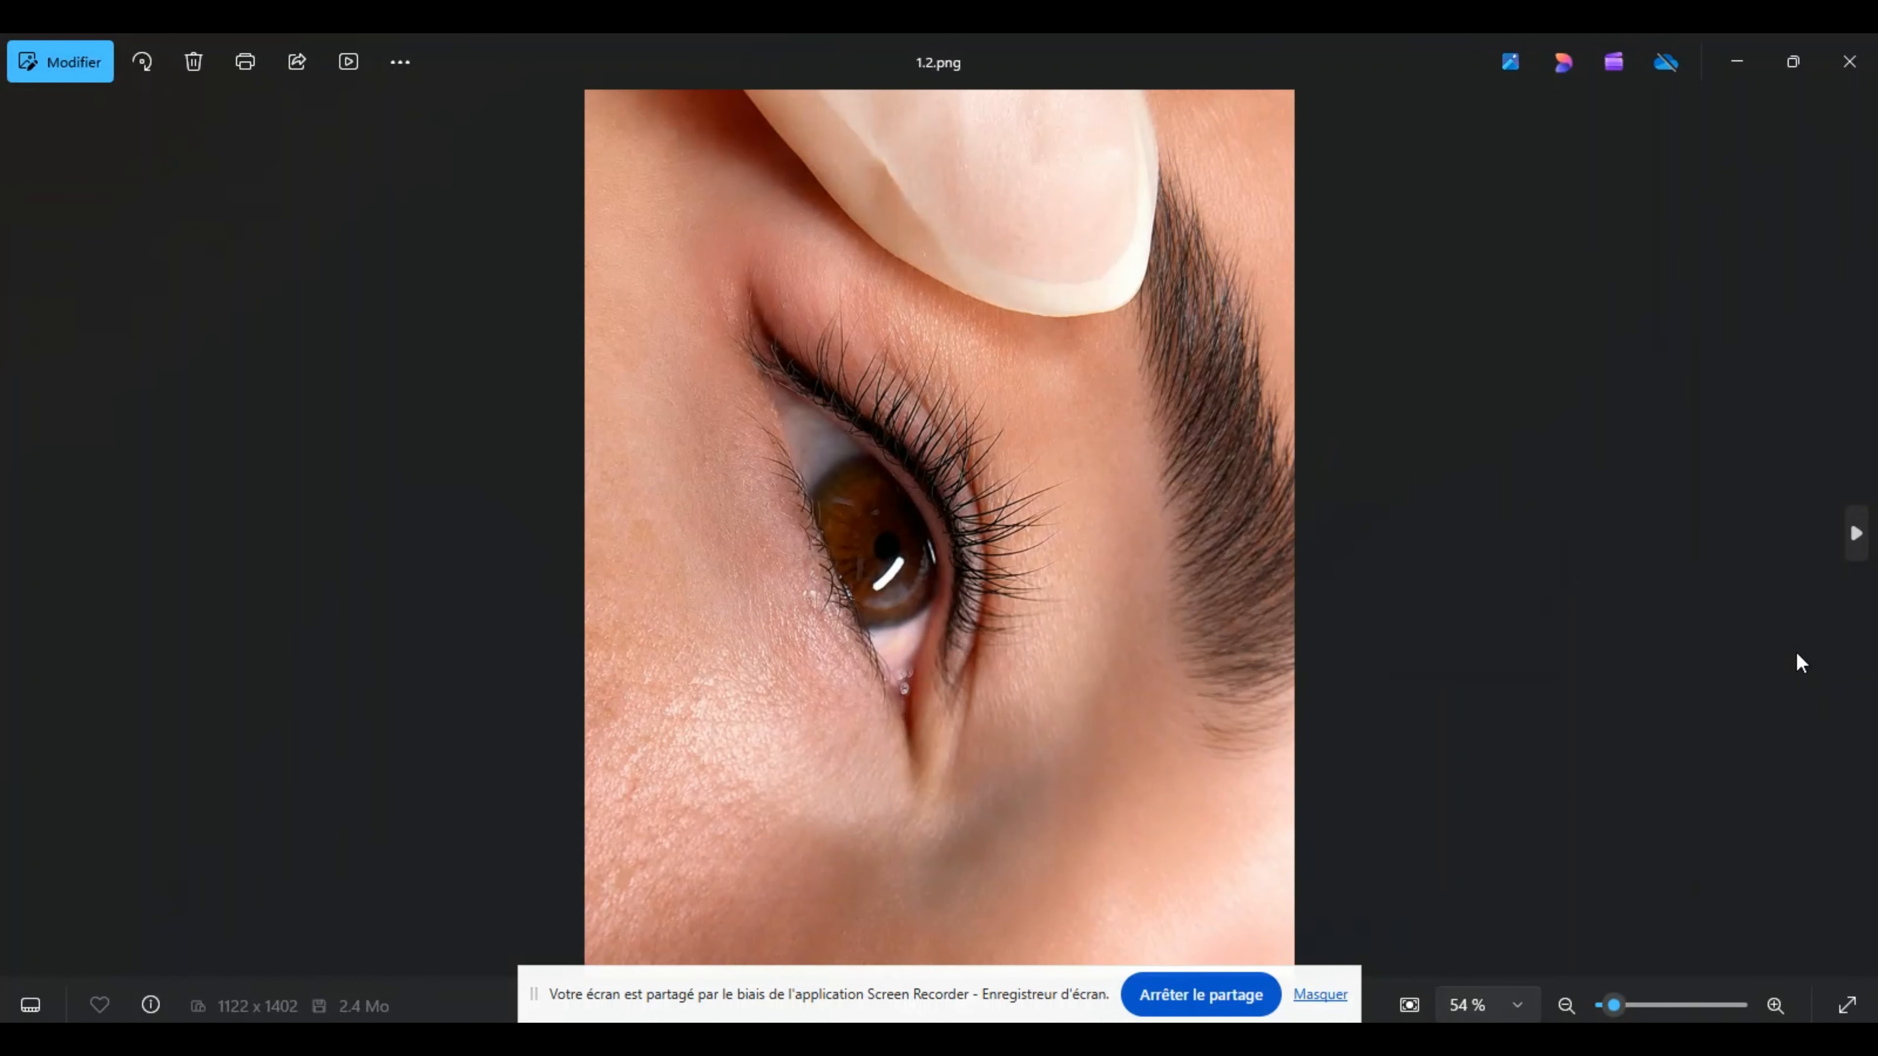
key(Left)
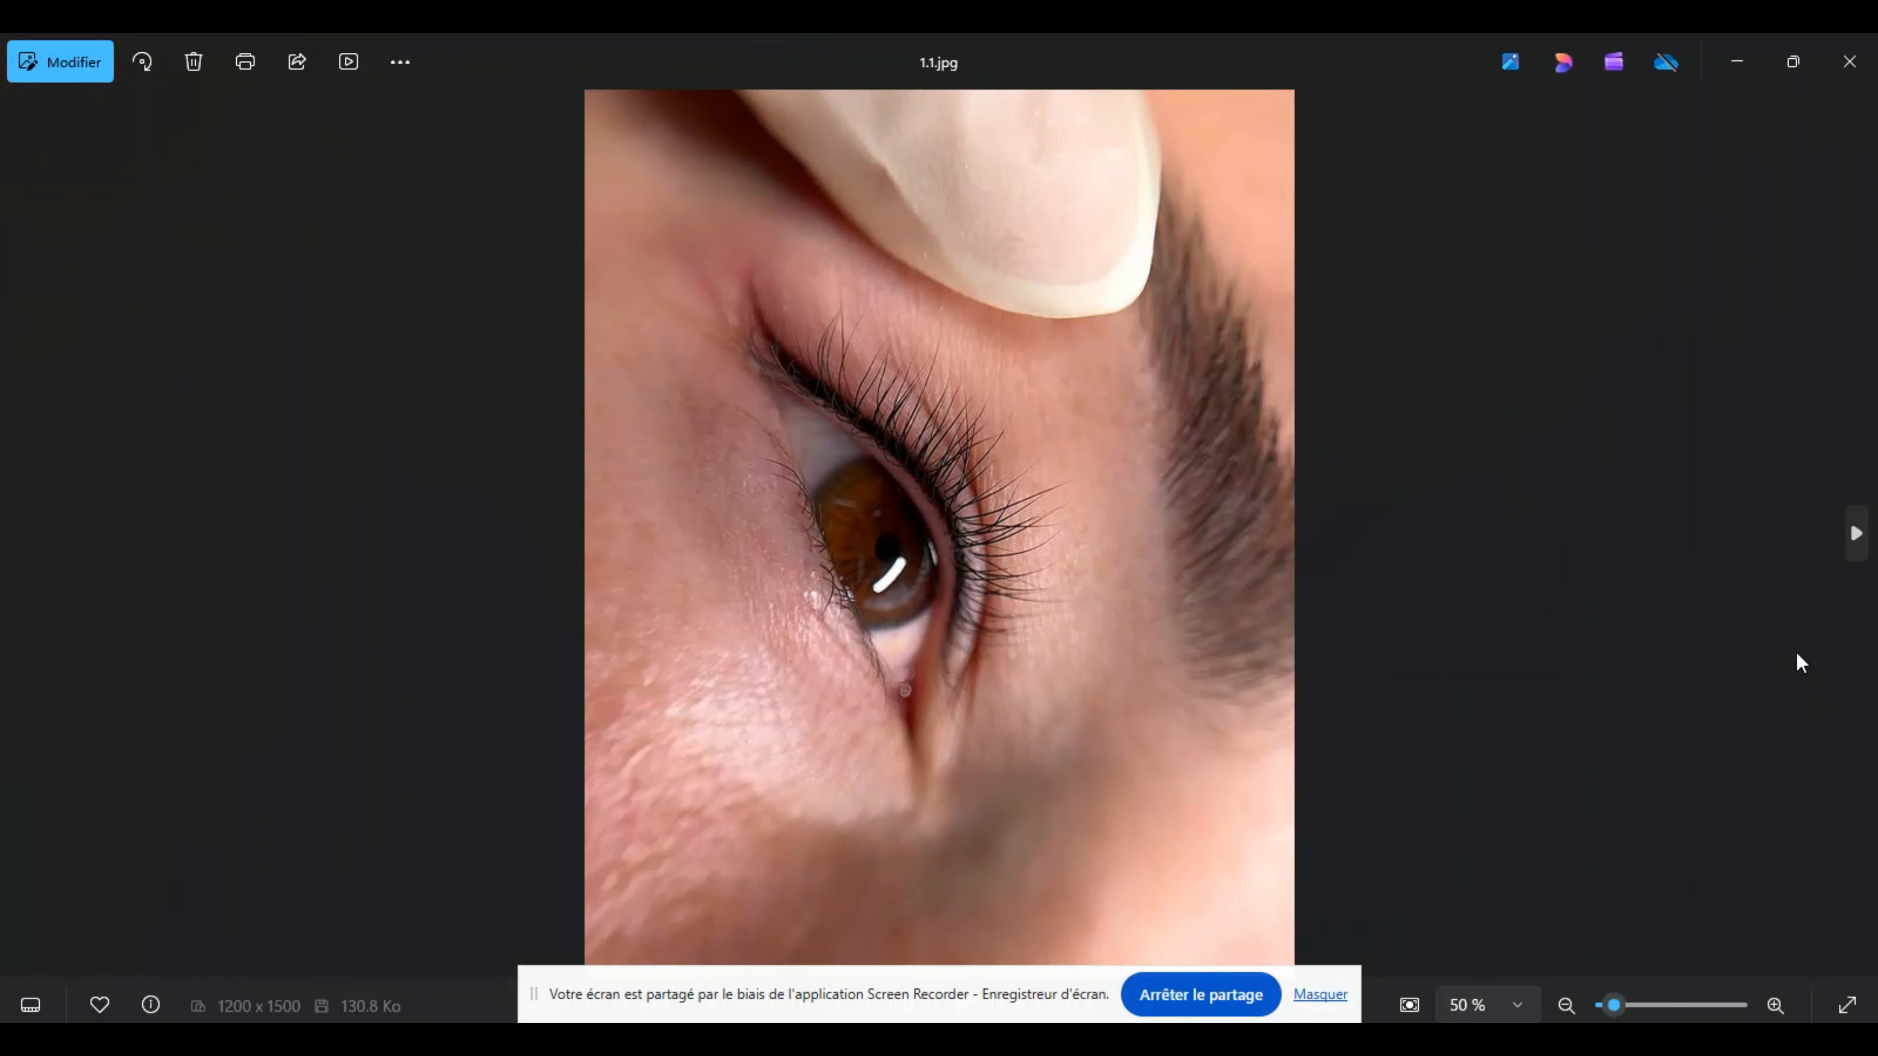
key(Right)
key(Left)
key(Right)
key(Left)
key(Right)
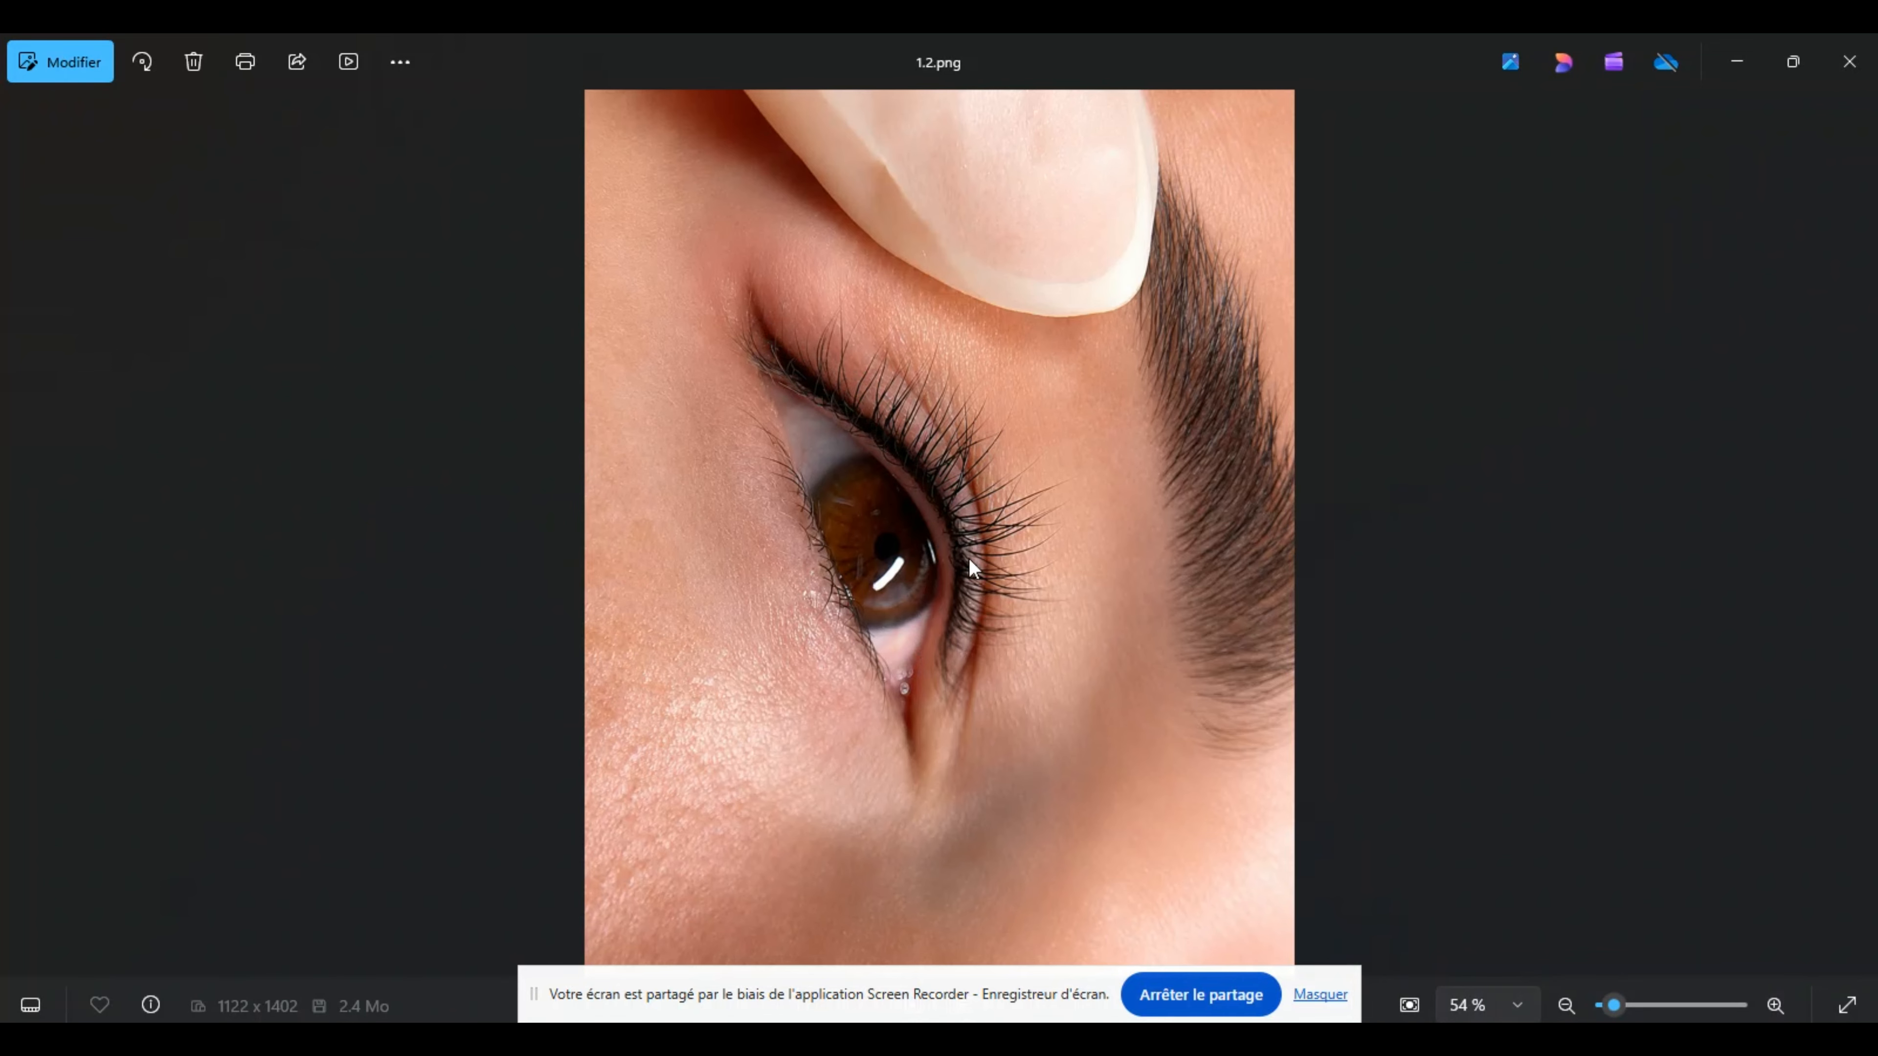
key(Left)
key(Right)
key(Left)
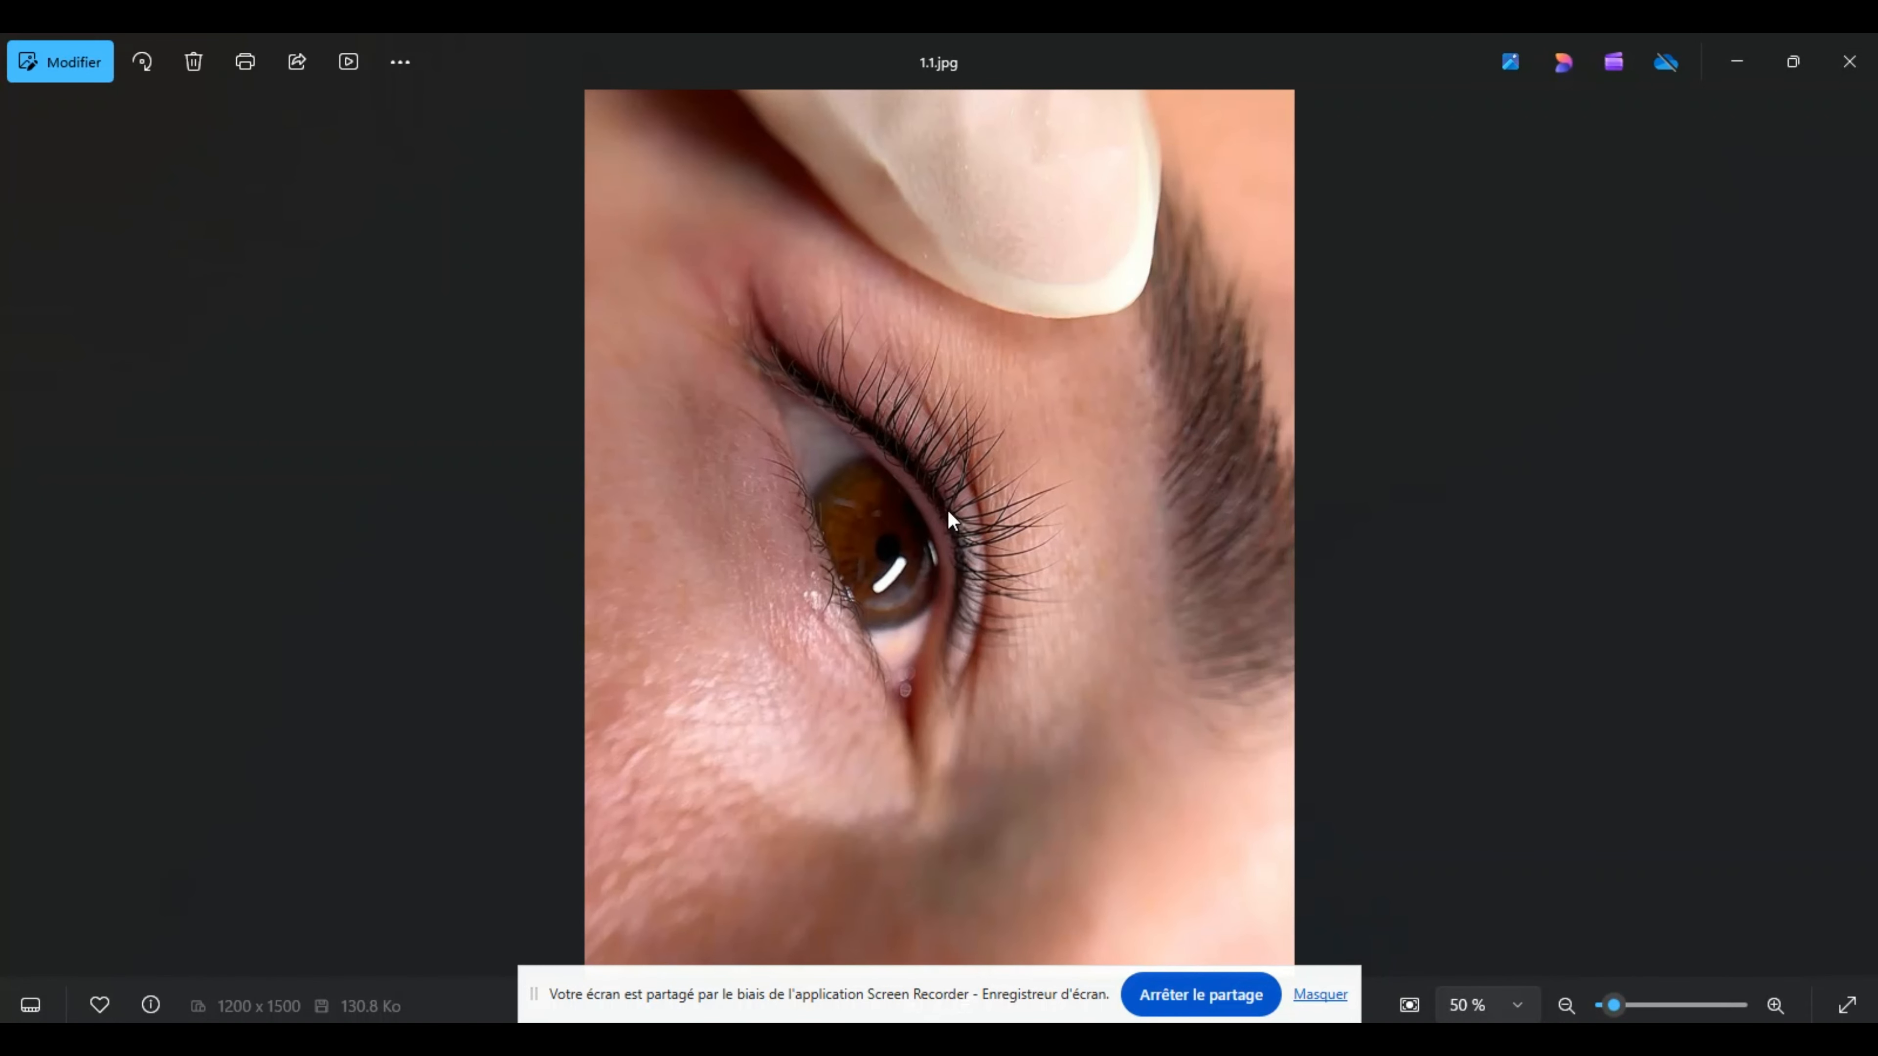
key(Right)
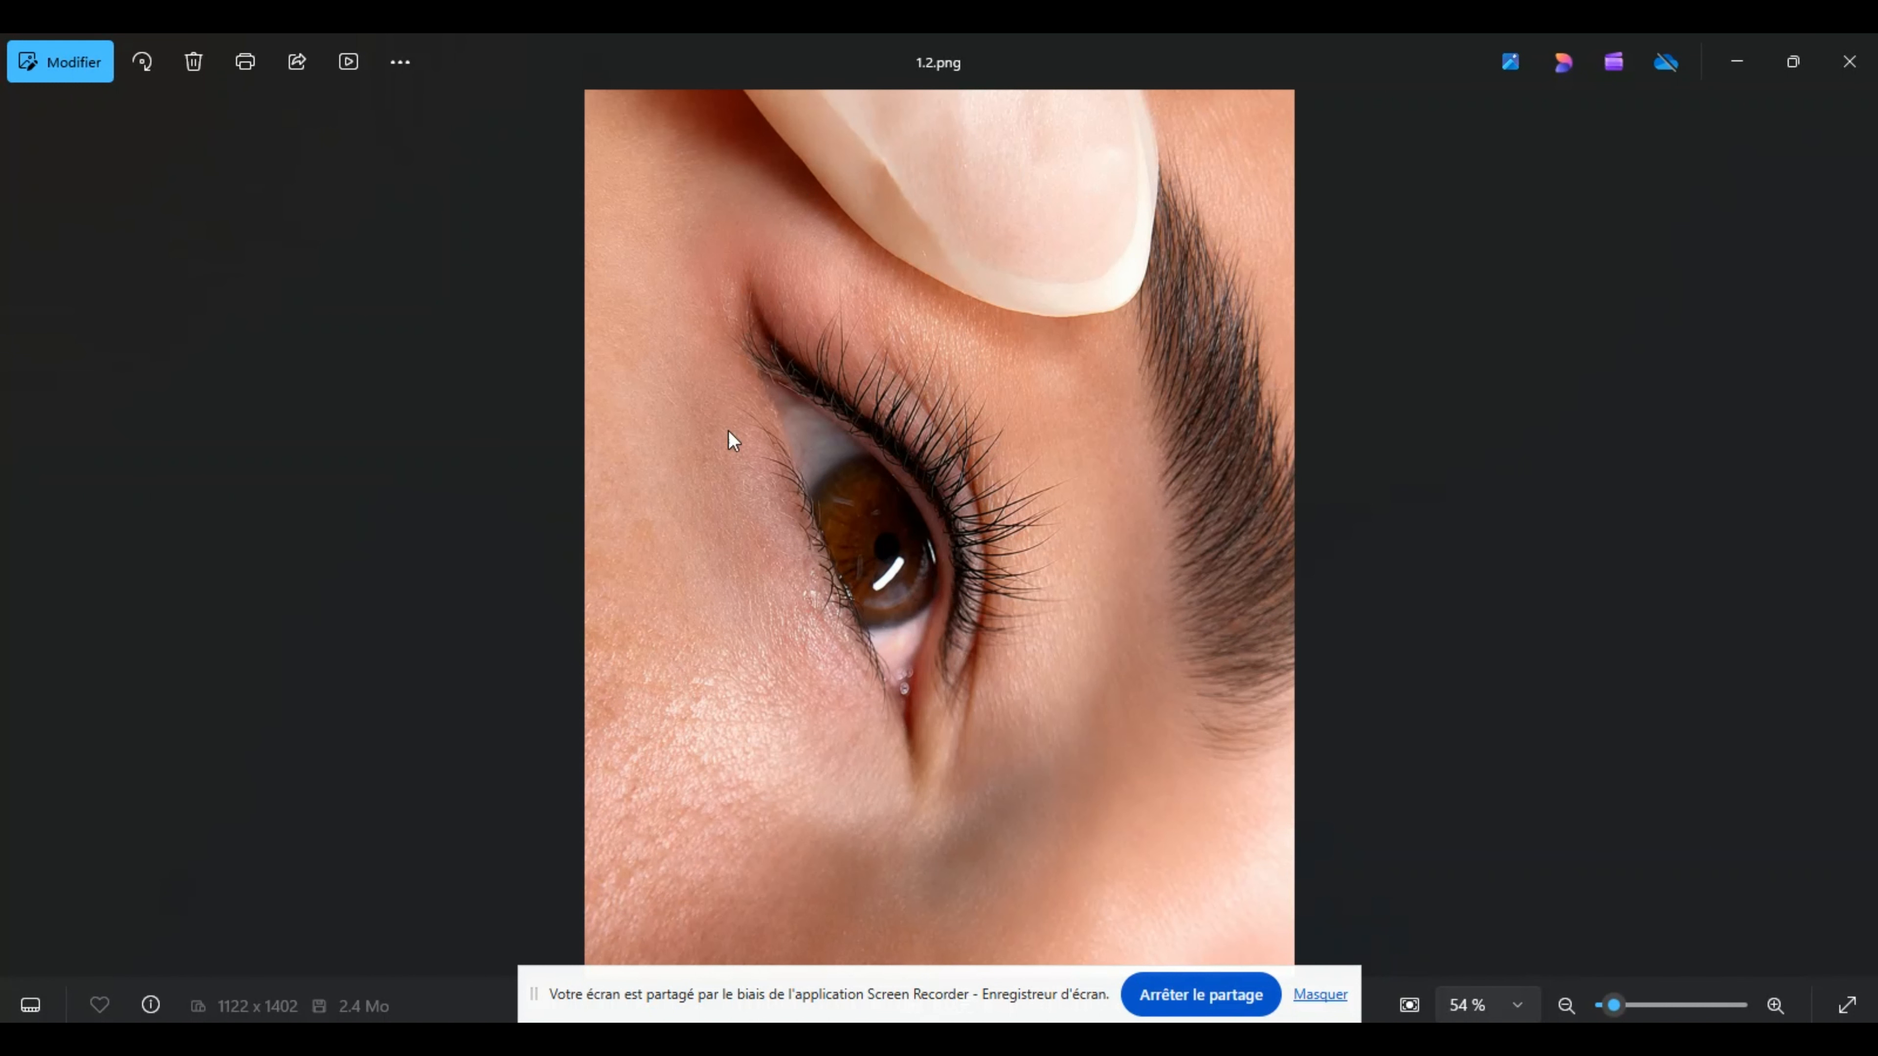
key(Left)
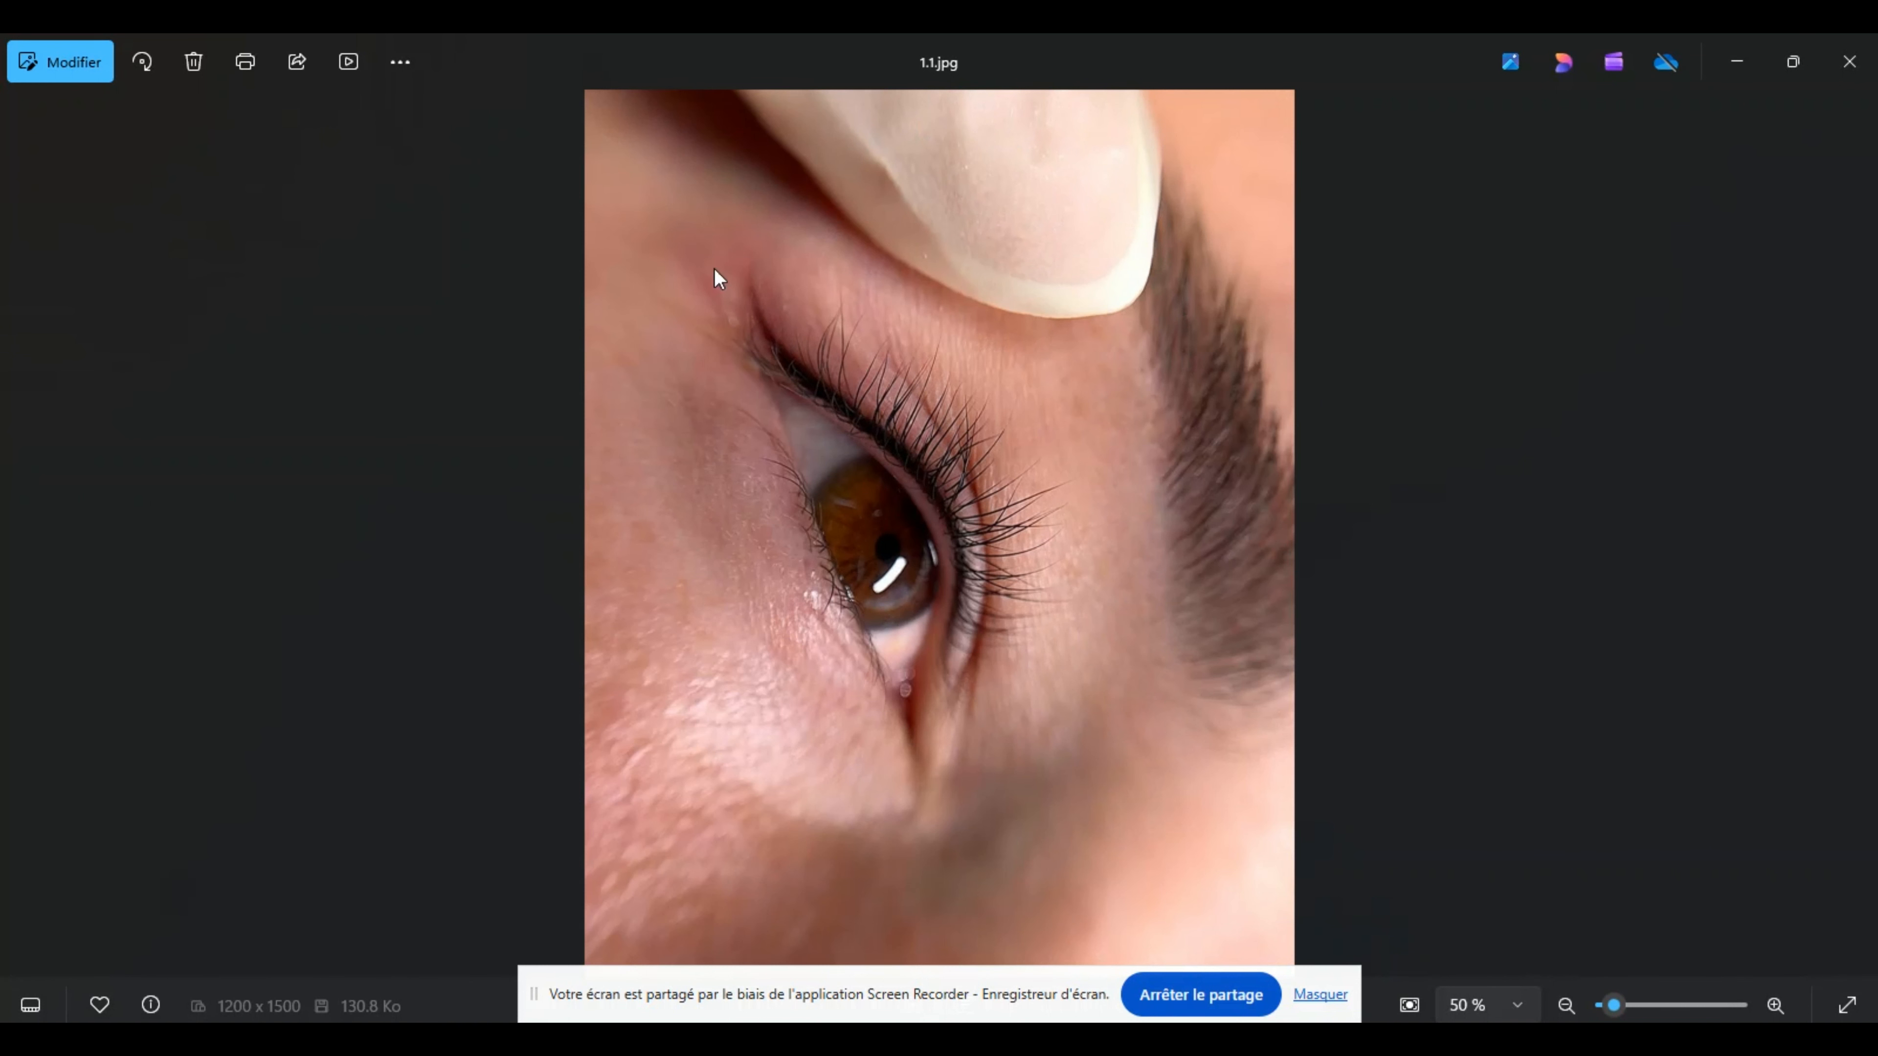
key(Right)
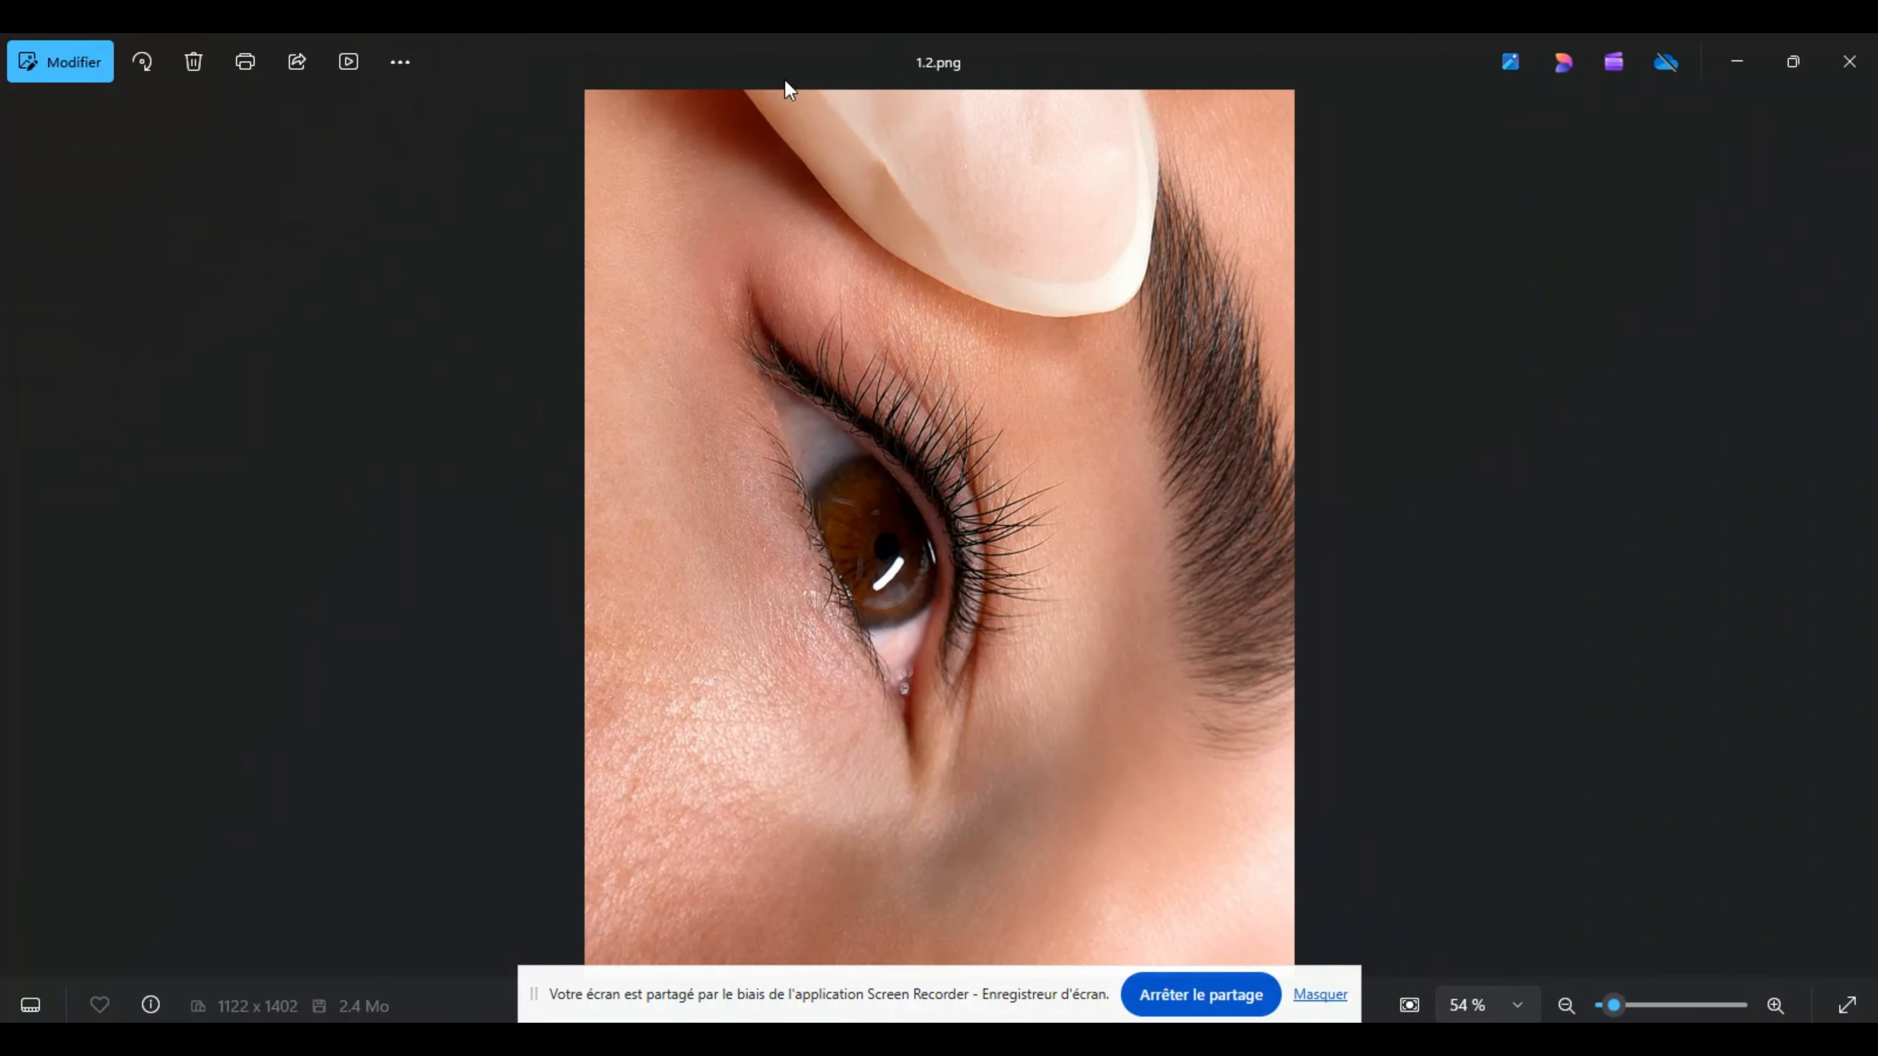
key(Left)
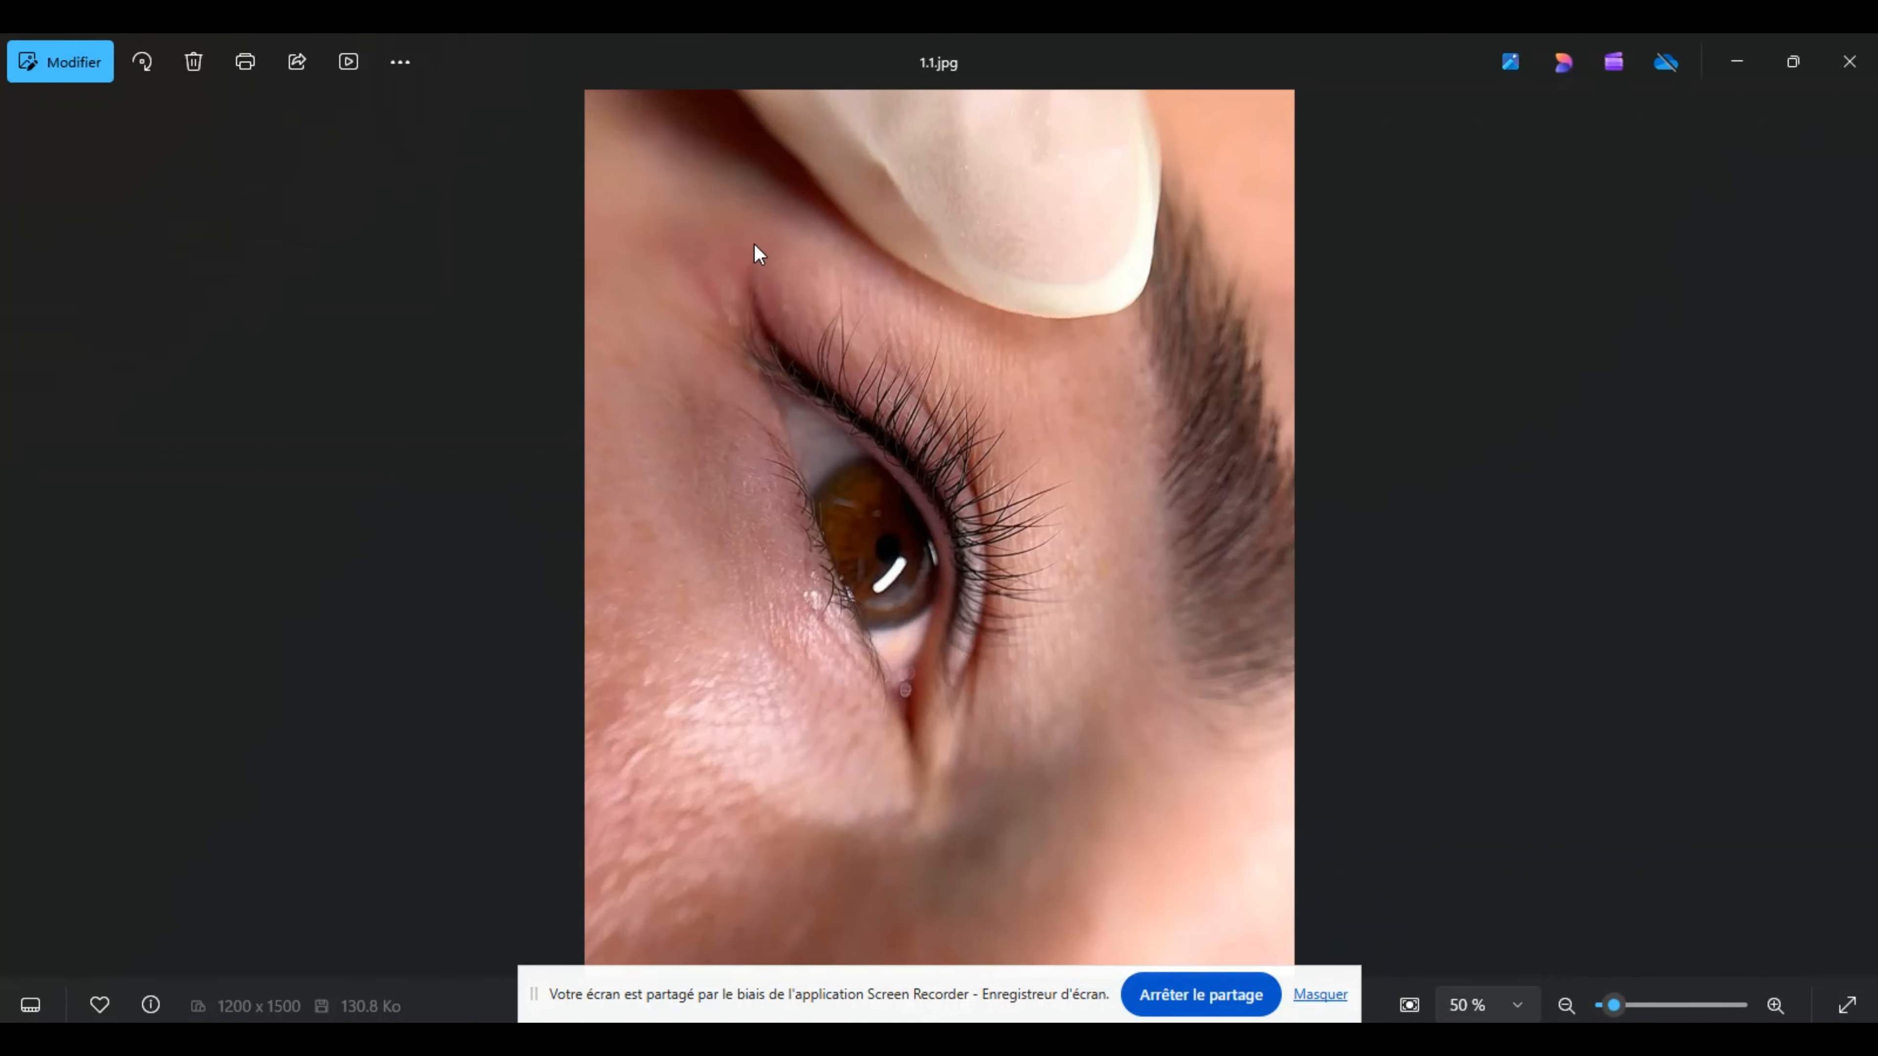
key(Right)
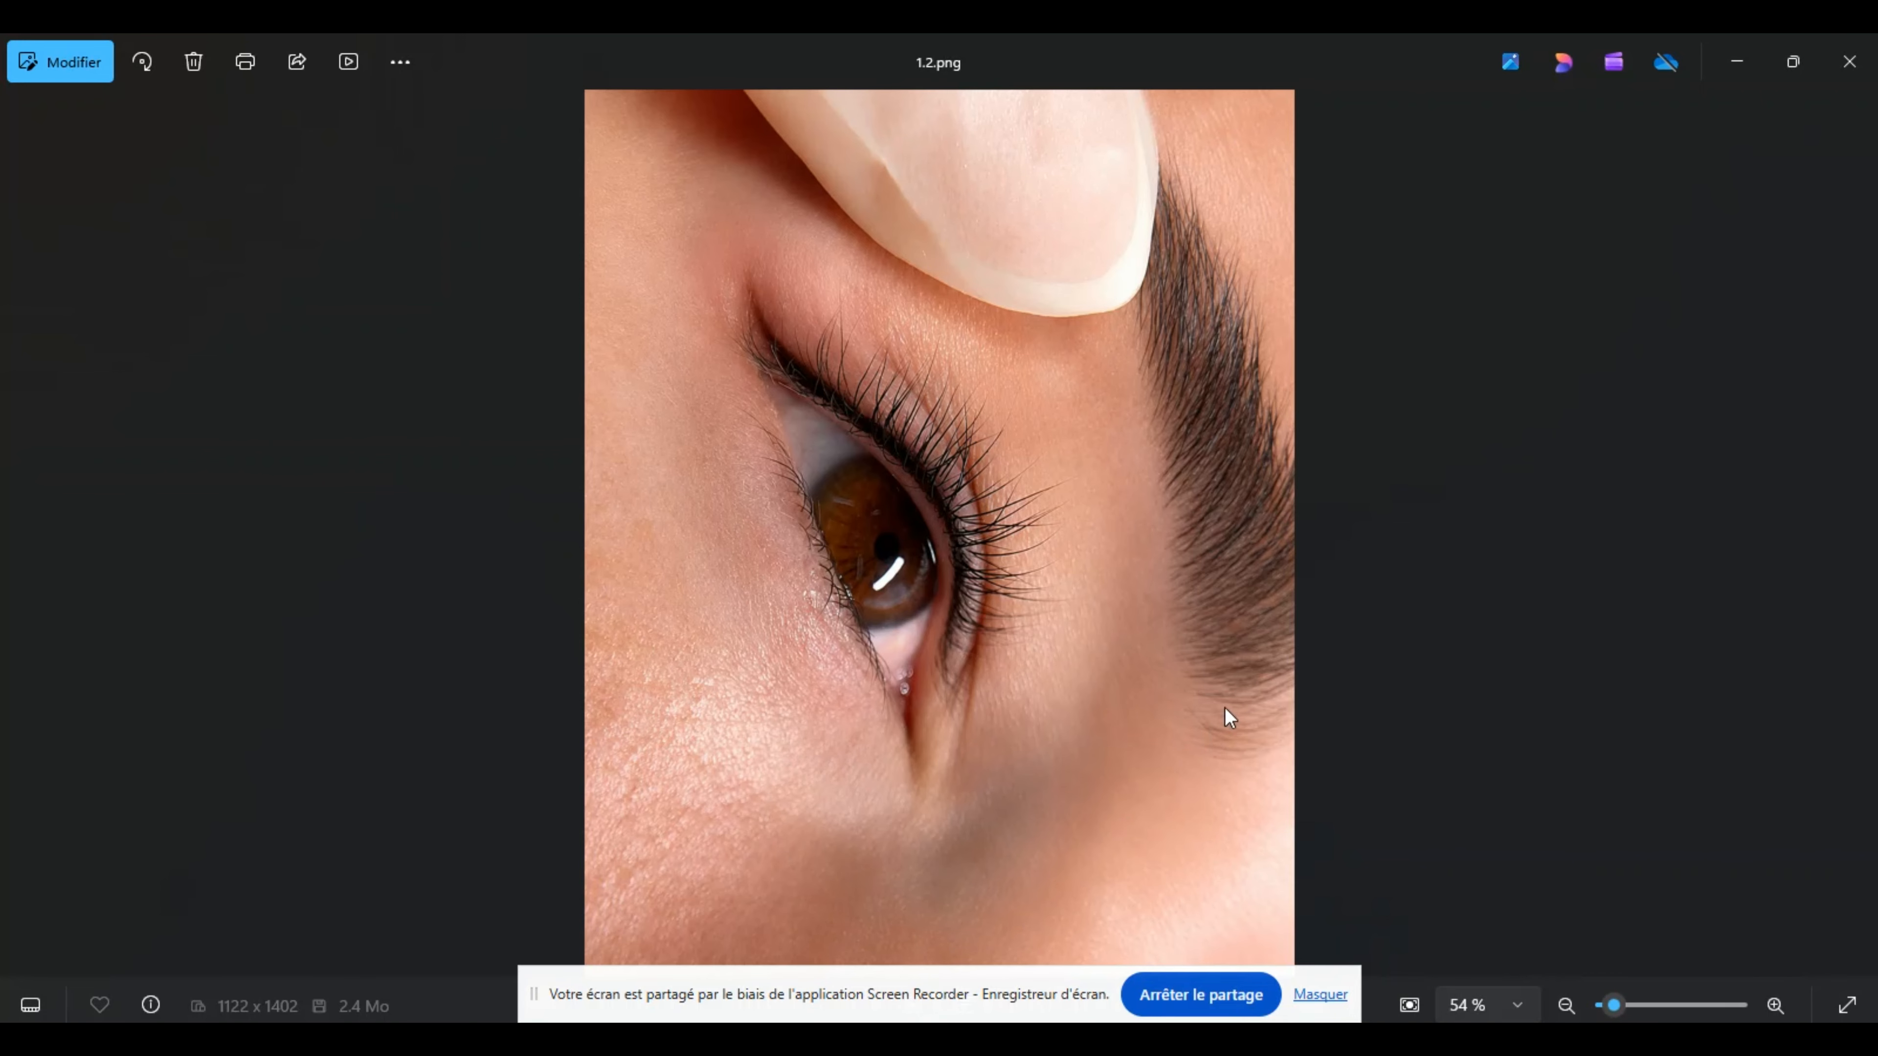
key(Left)
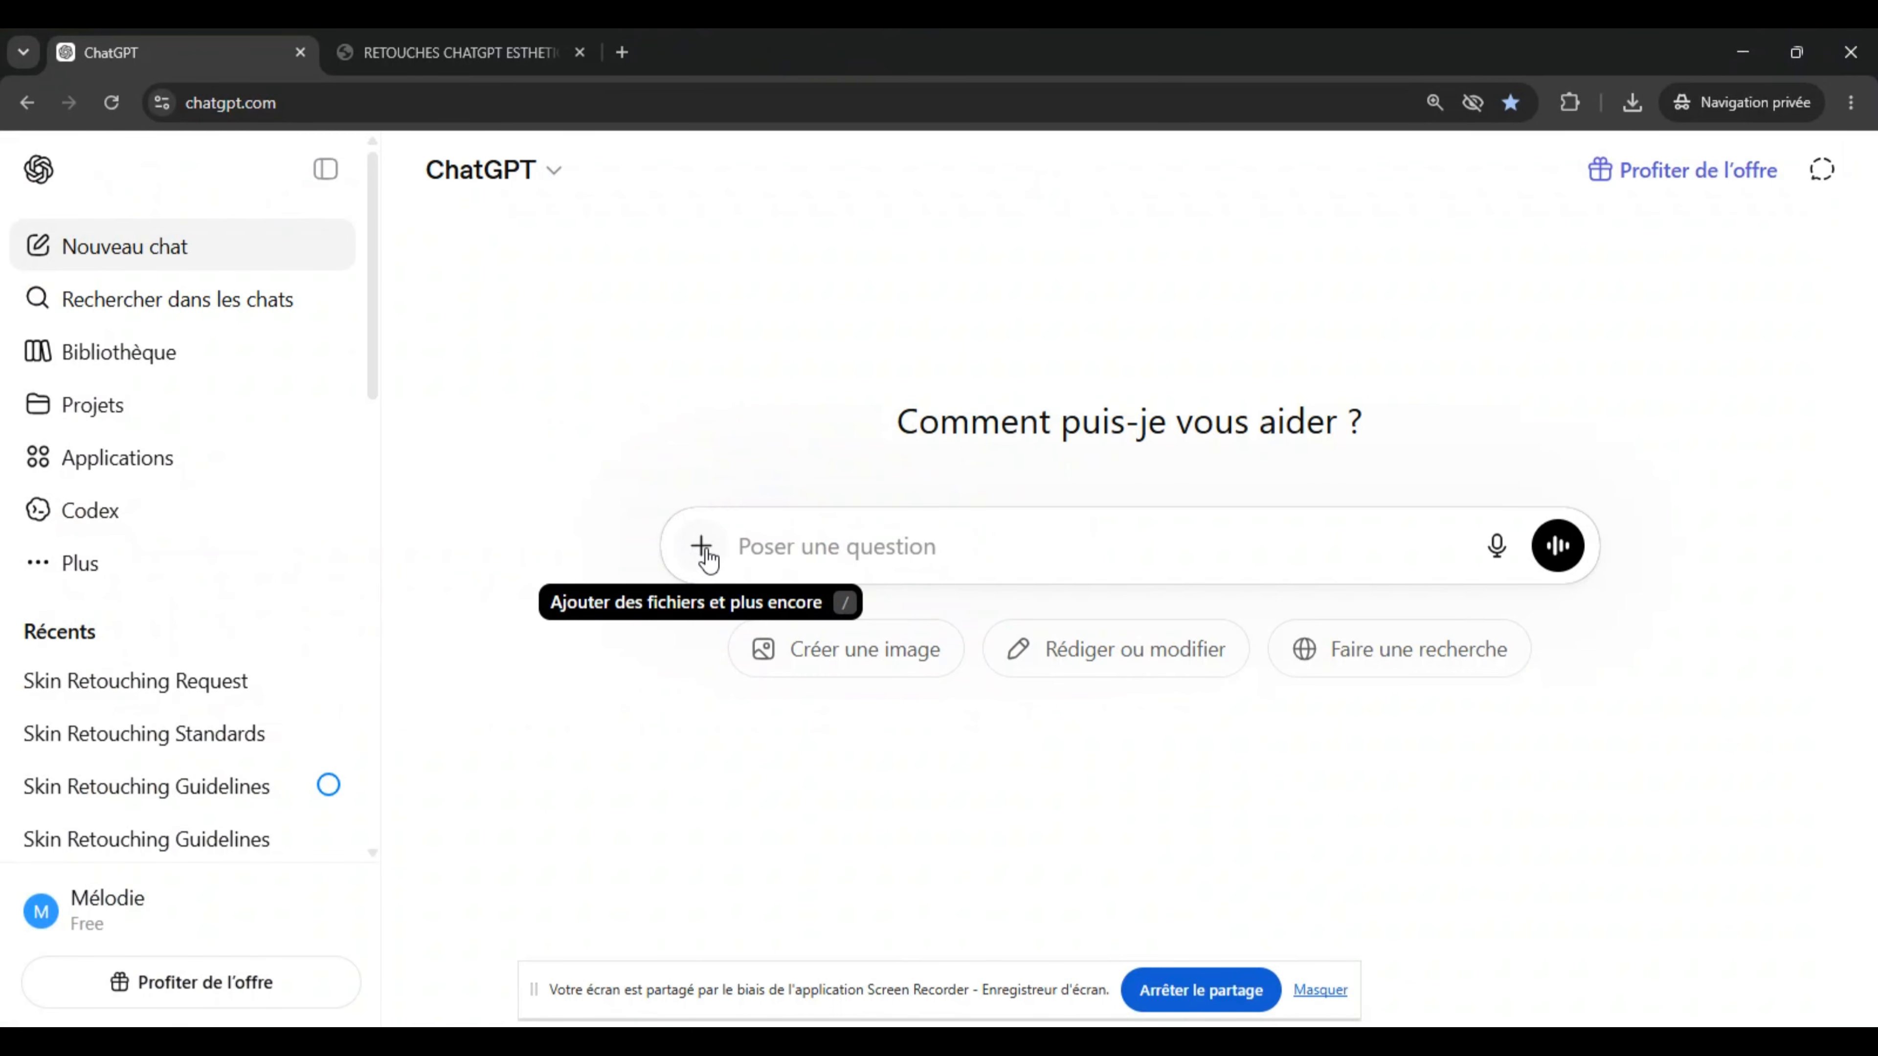
Step: Attach the lip photo 1.1 from the lèvres folder to a new ChatGPT message
click(702, 548)
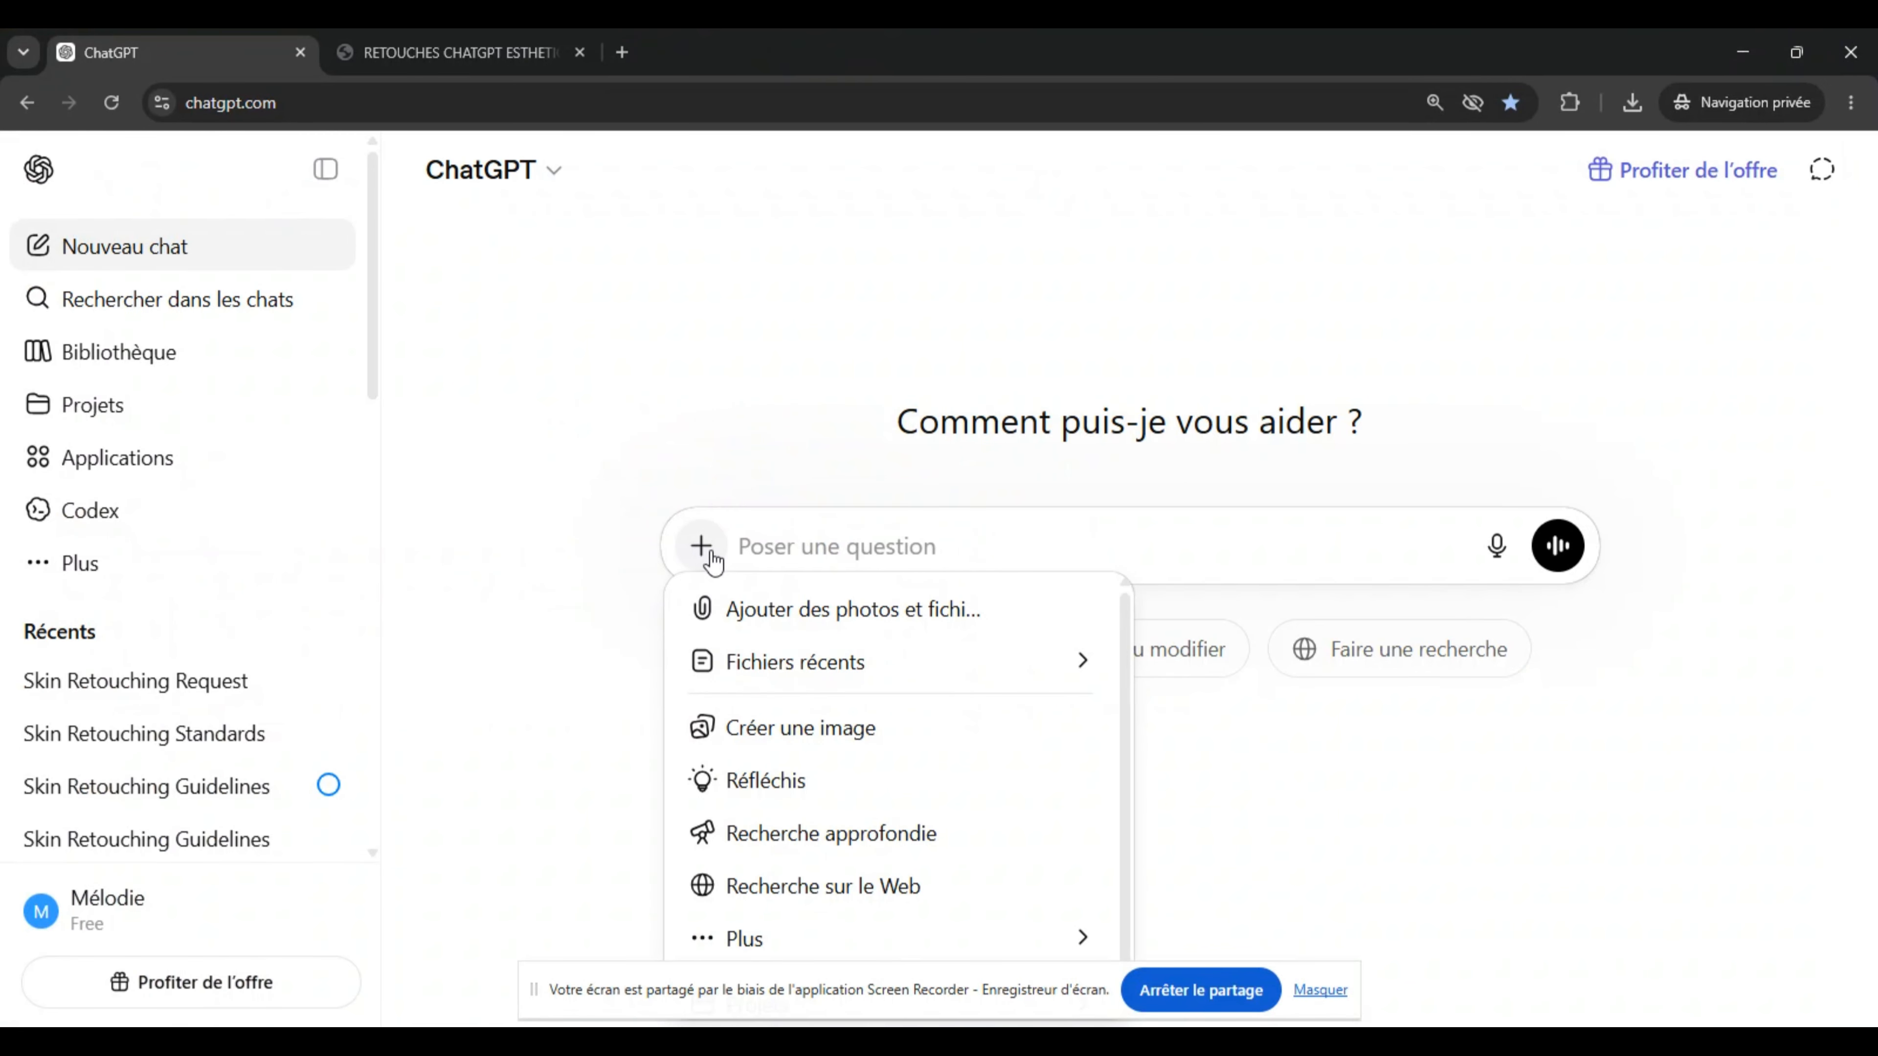
click(740, 618)
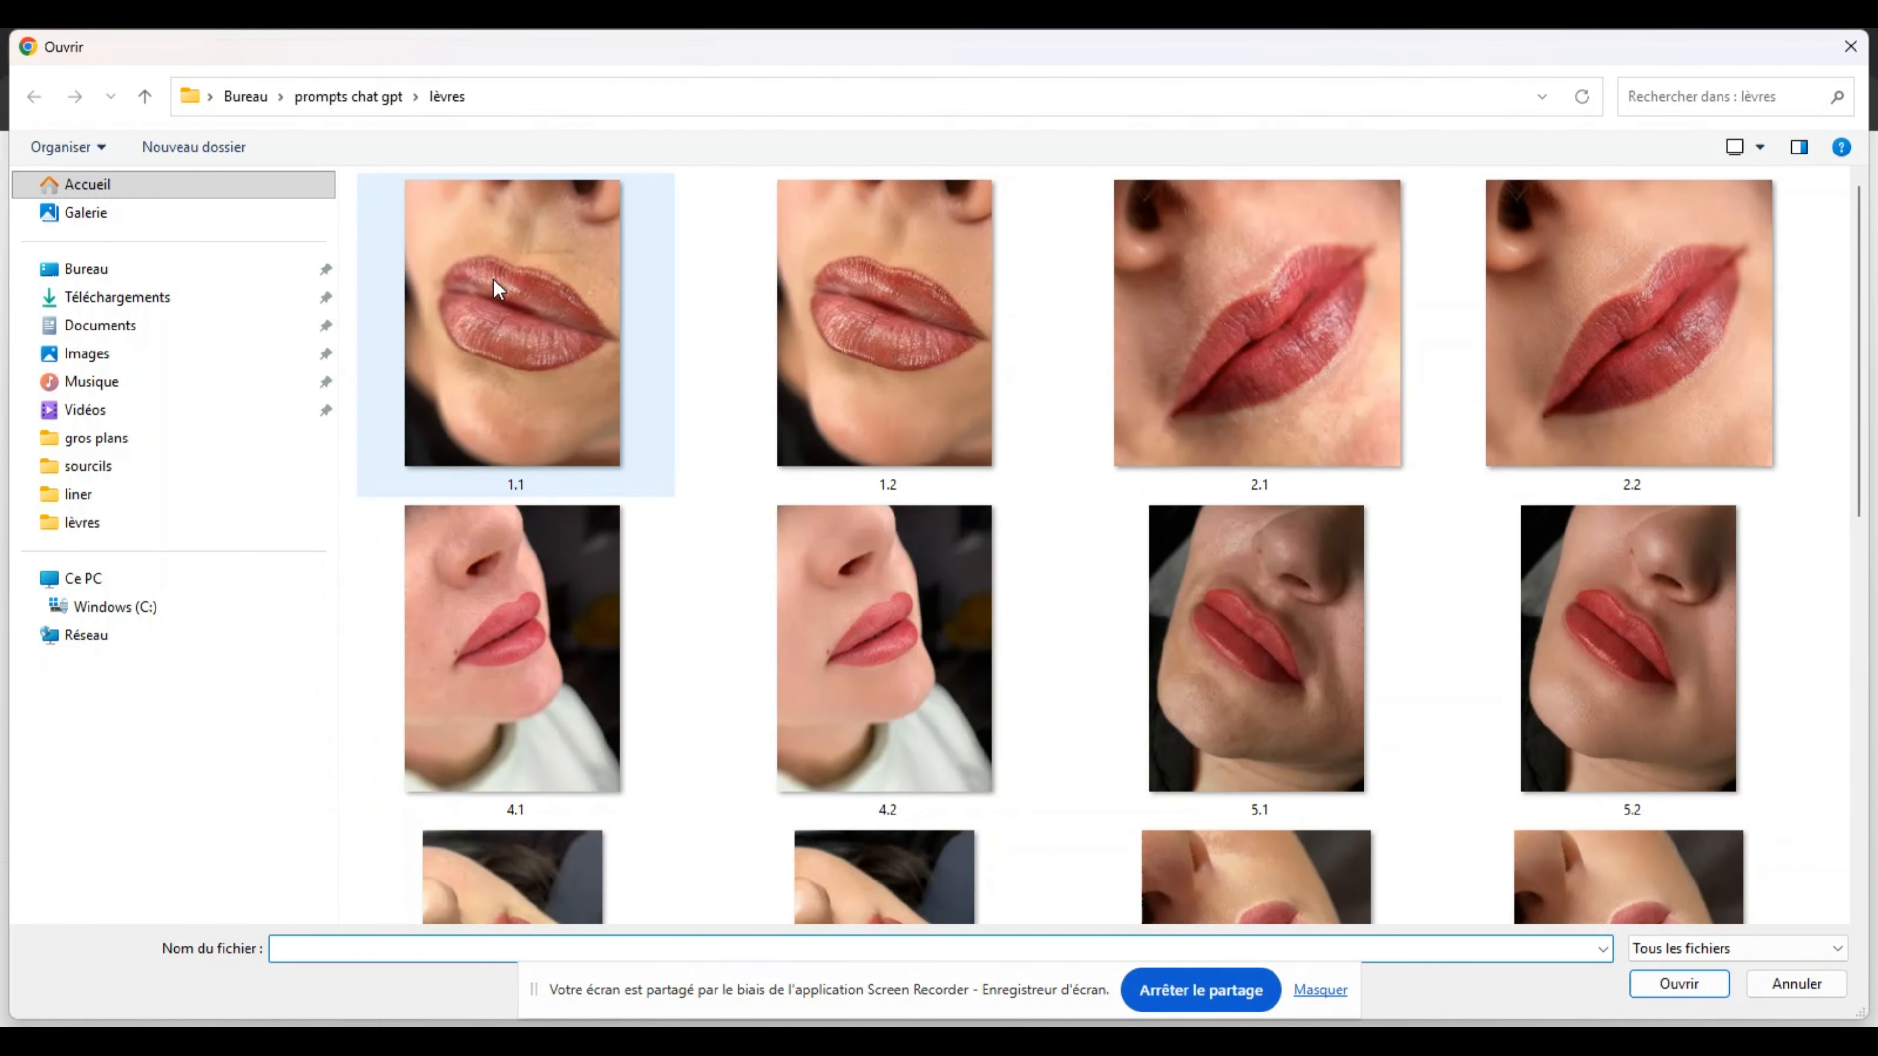
double_click(493, 279)
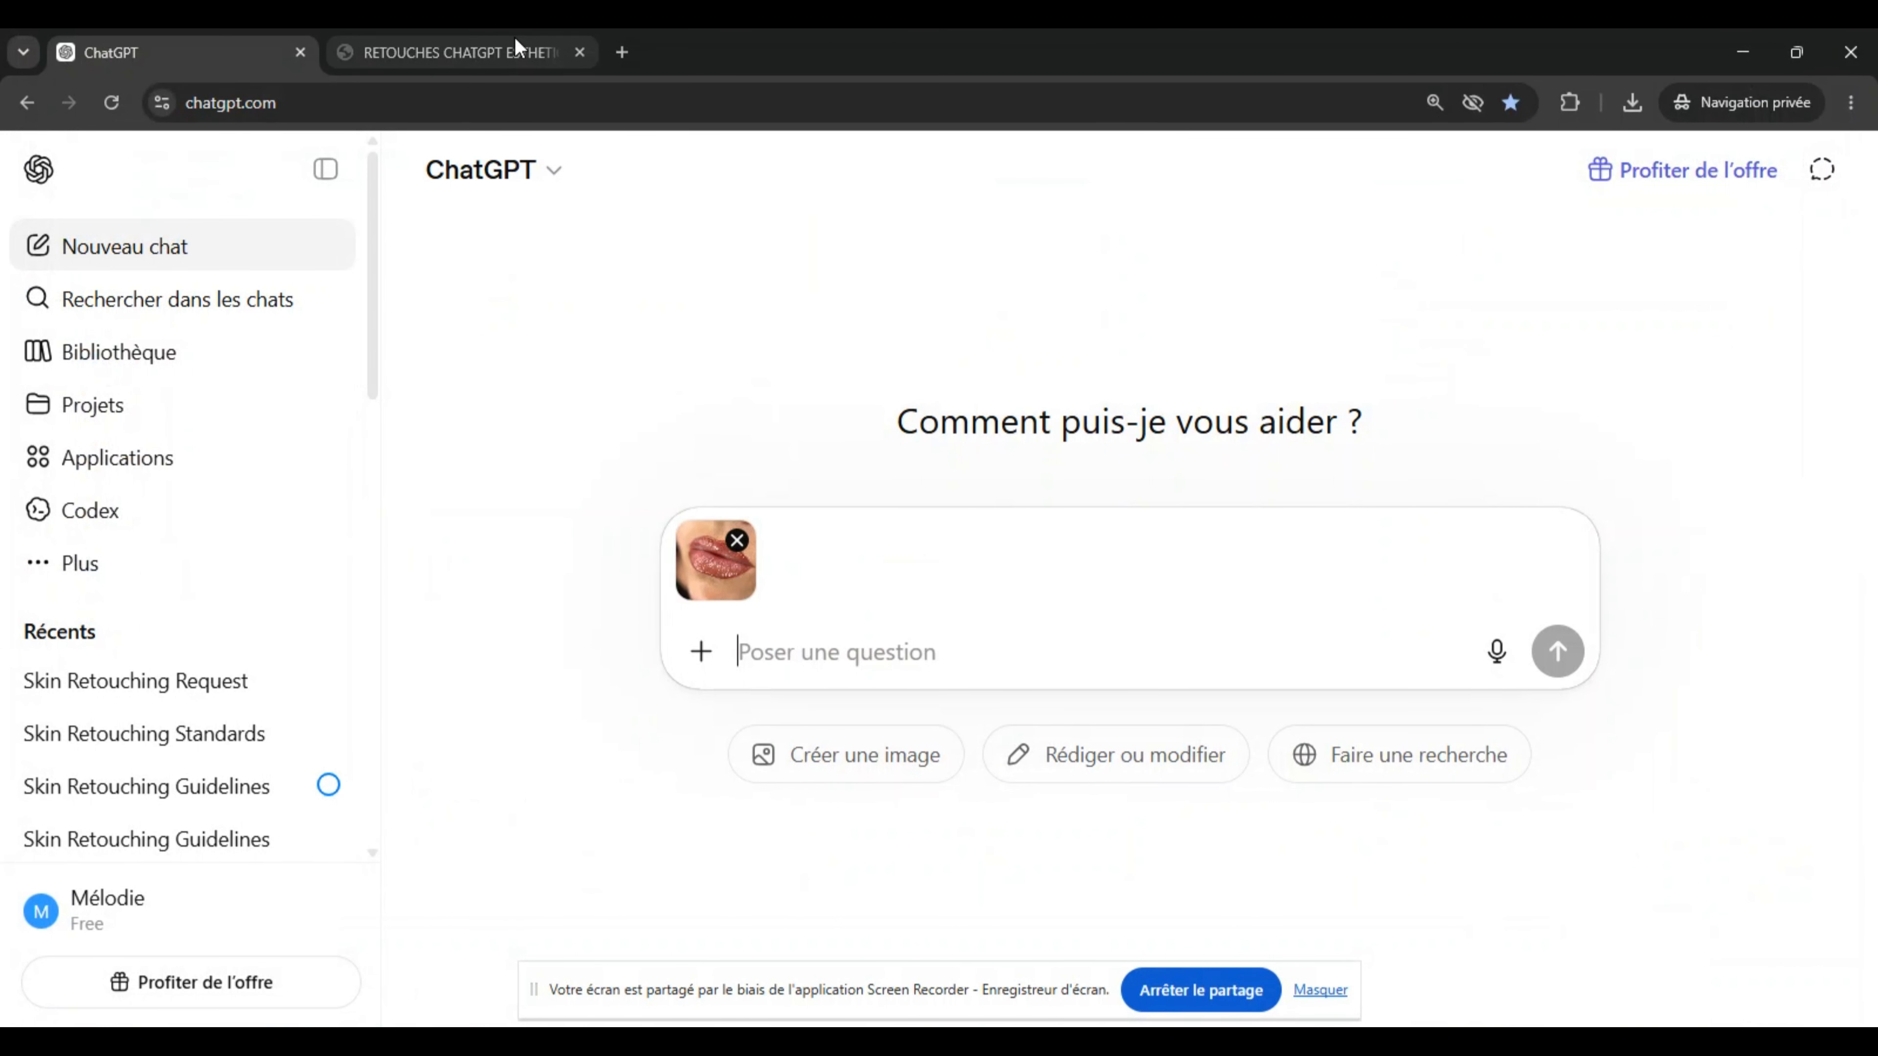
Step: Copy the full LÈVRES DE PRÈS prompt from the RETOUCHES CHATGPT ESTHETIQUE PDF, reached through the MAQUILLAGE PERMANENT LÈVRES link in its clickable summary
click(512, 35)
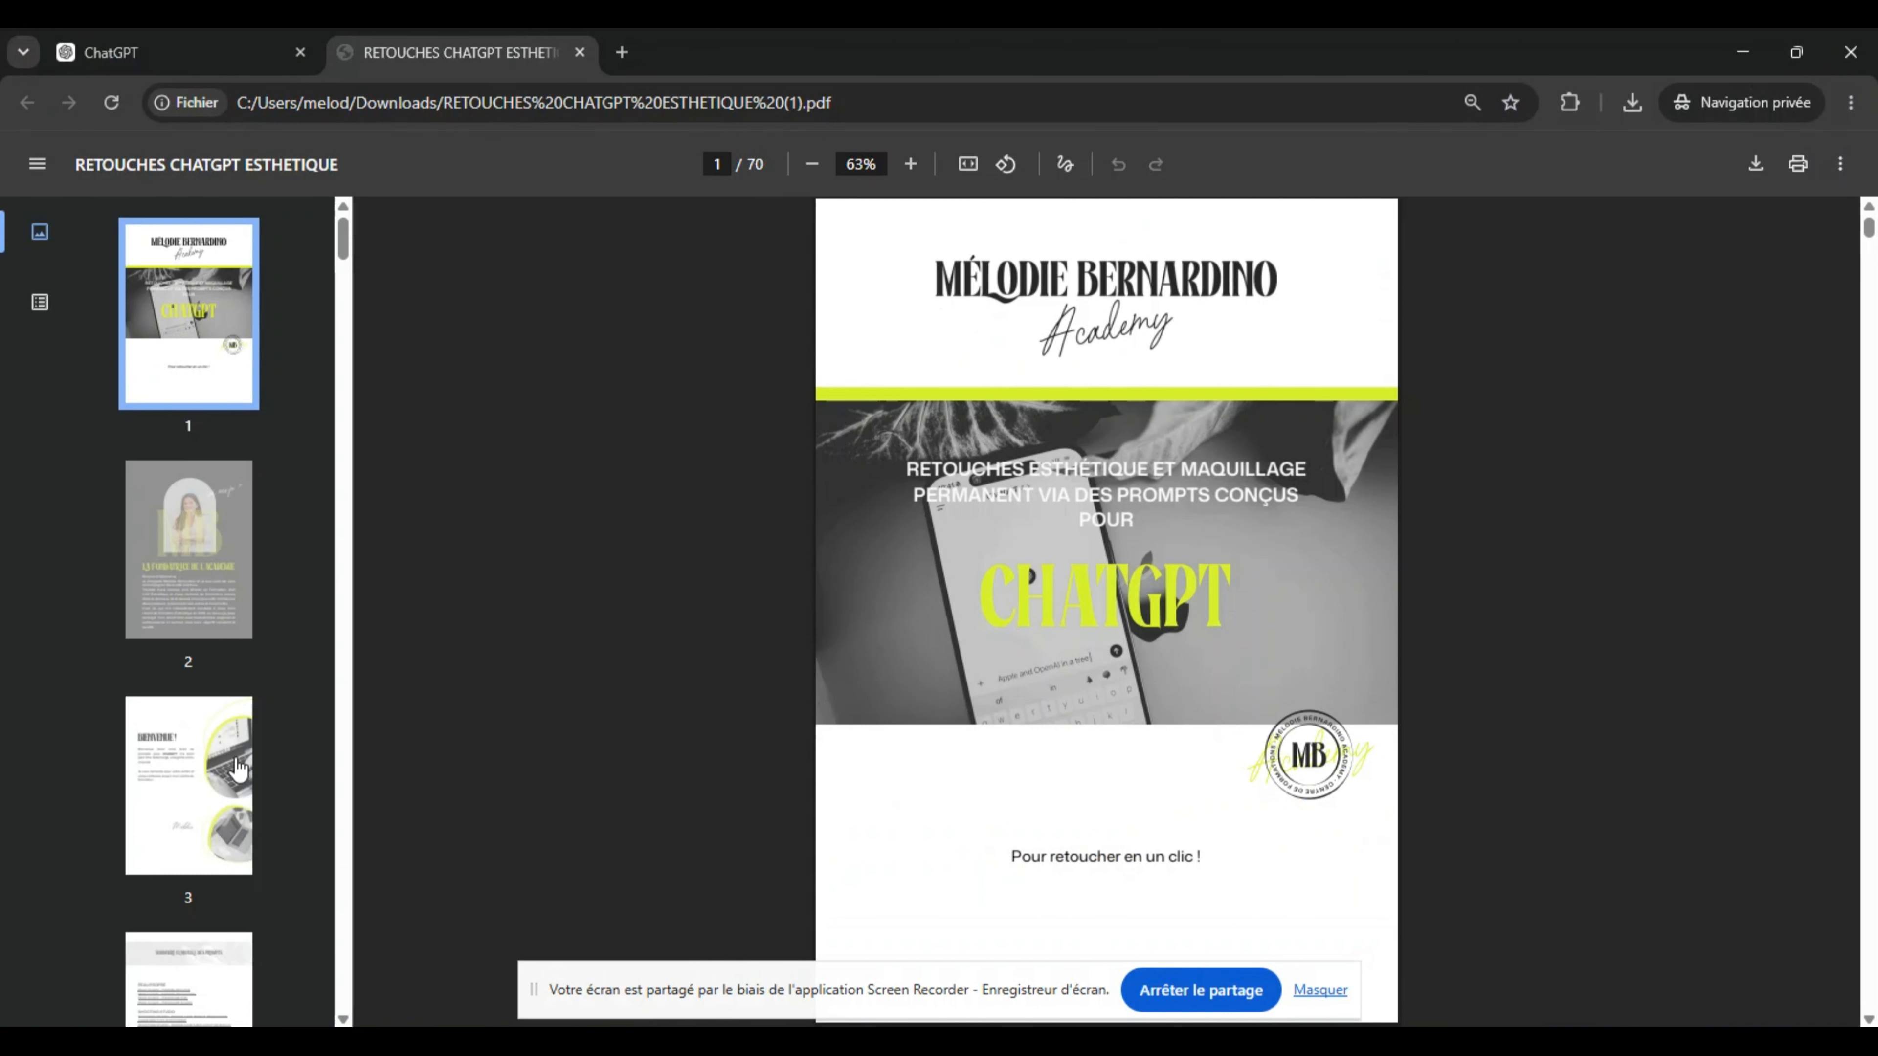
click(240, 990)
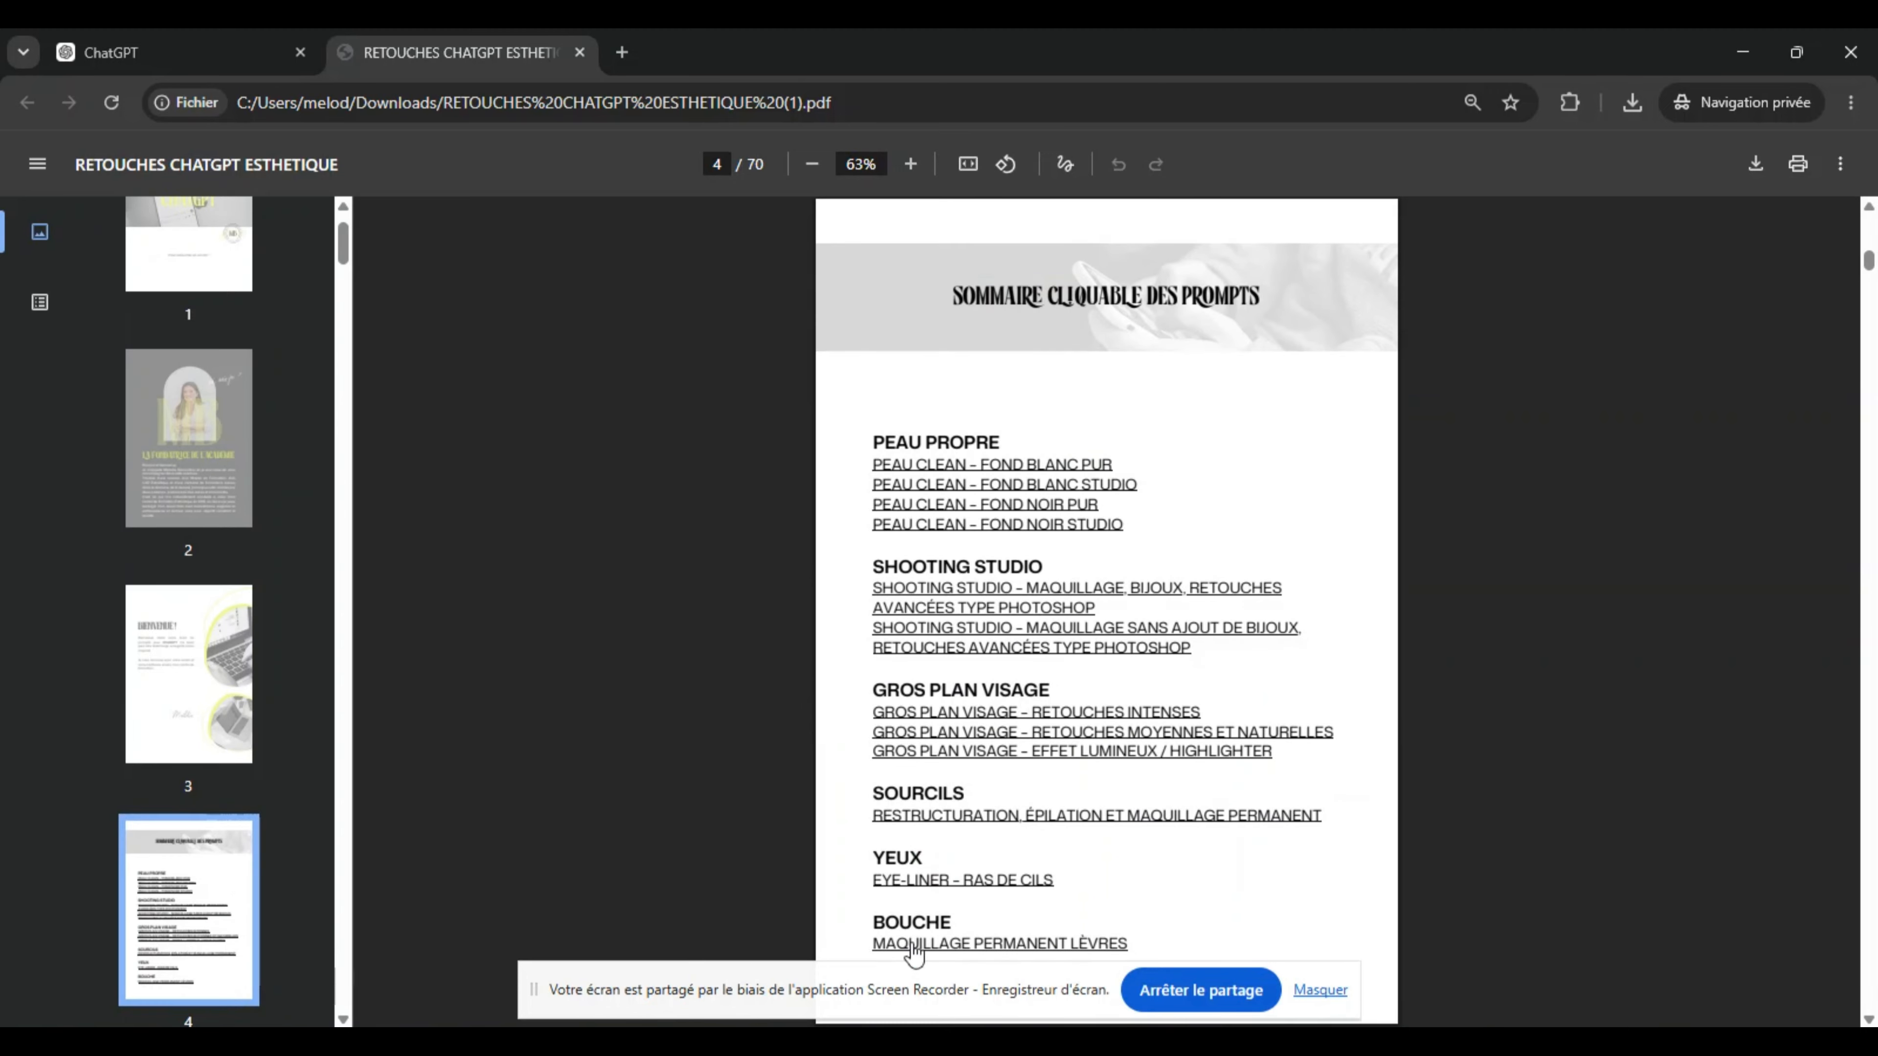
click(1079, 946)
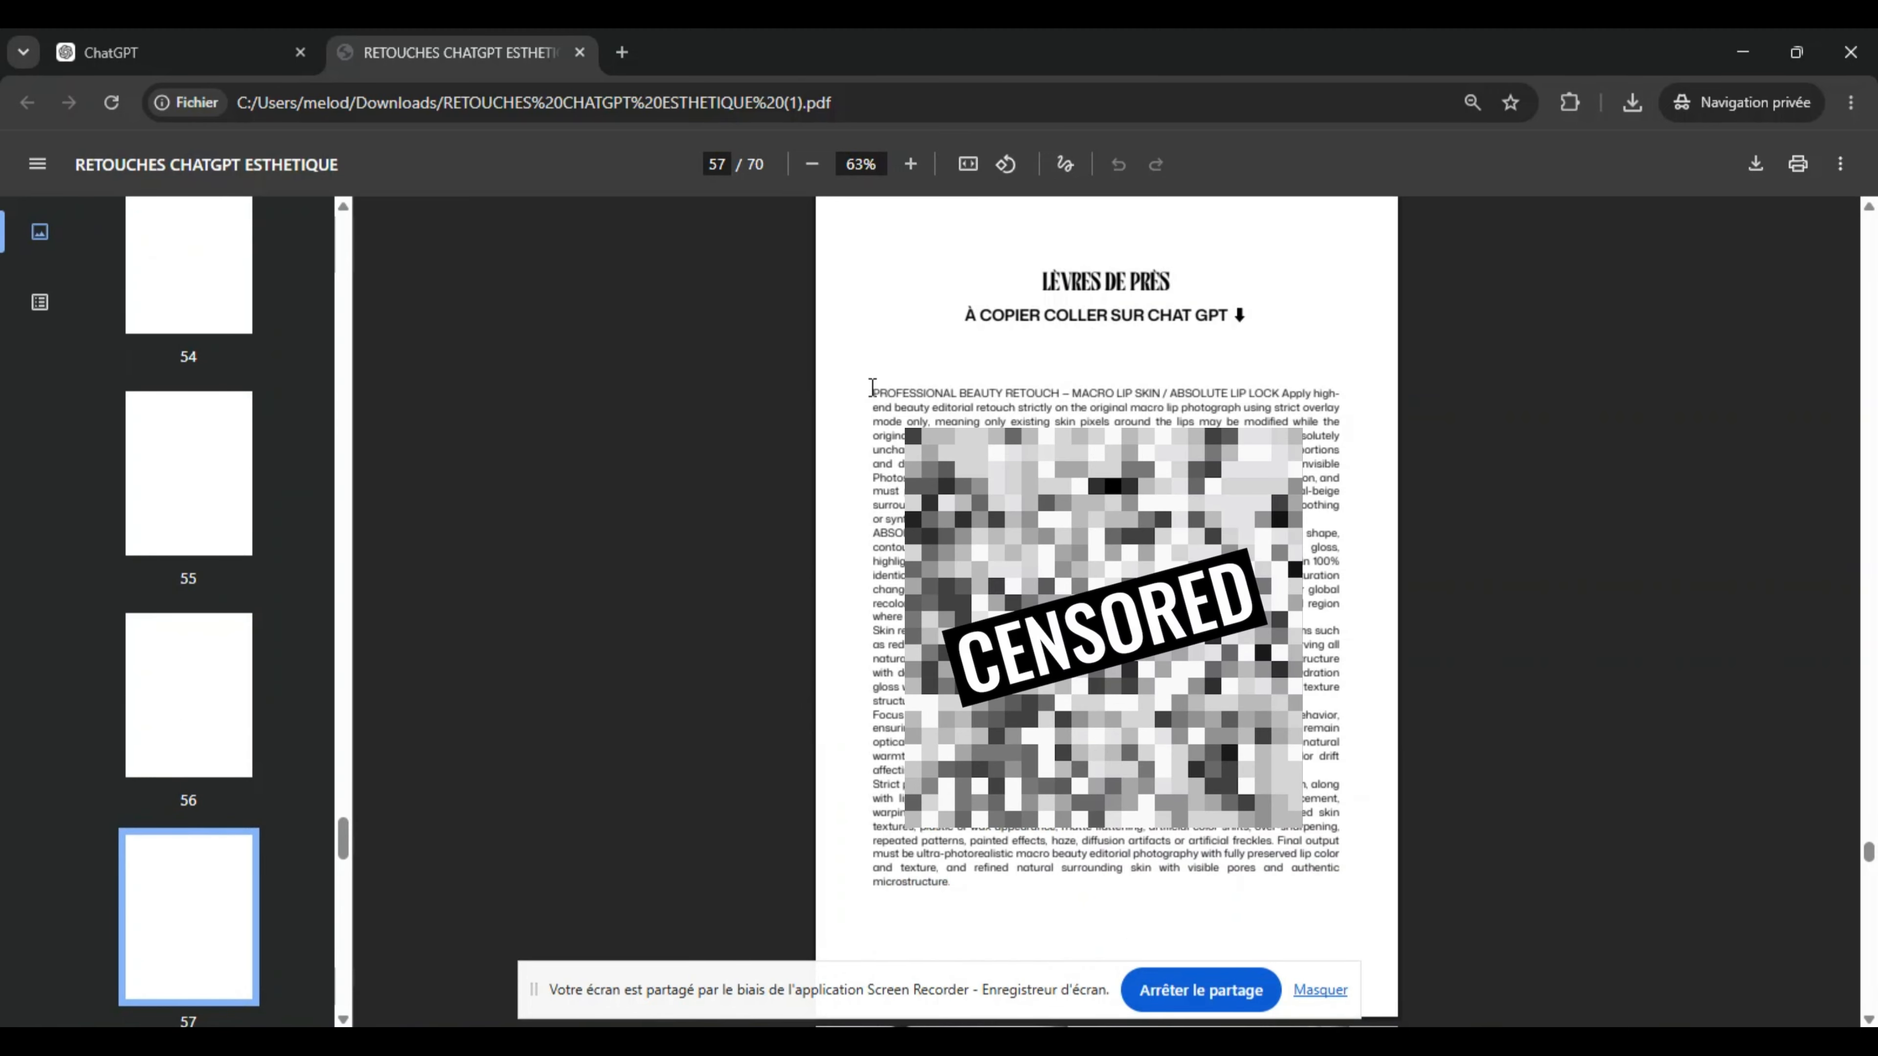
drag(879, 388, 958, 888)
right_click(1000, 835)
click(1109, 462)
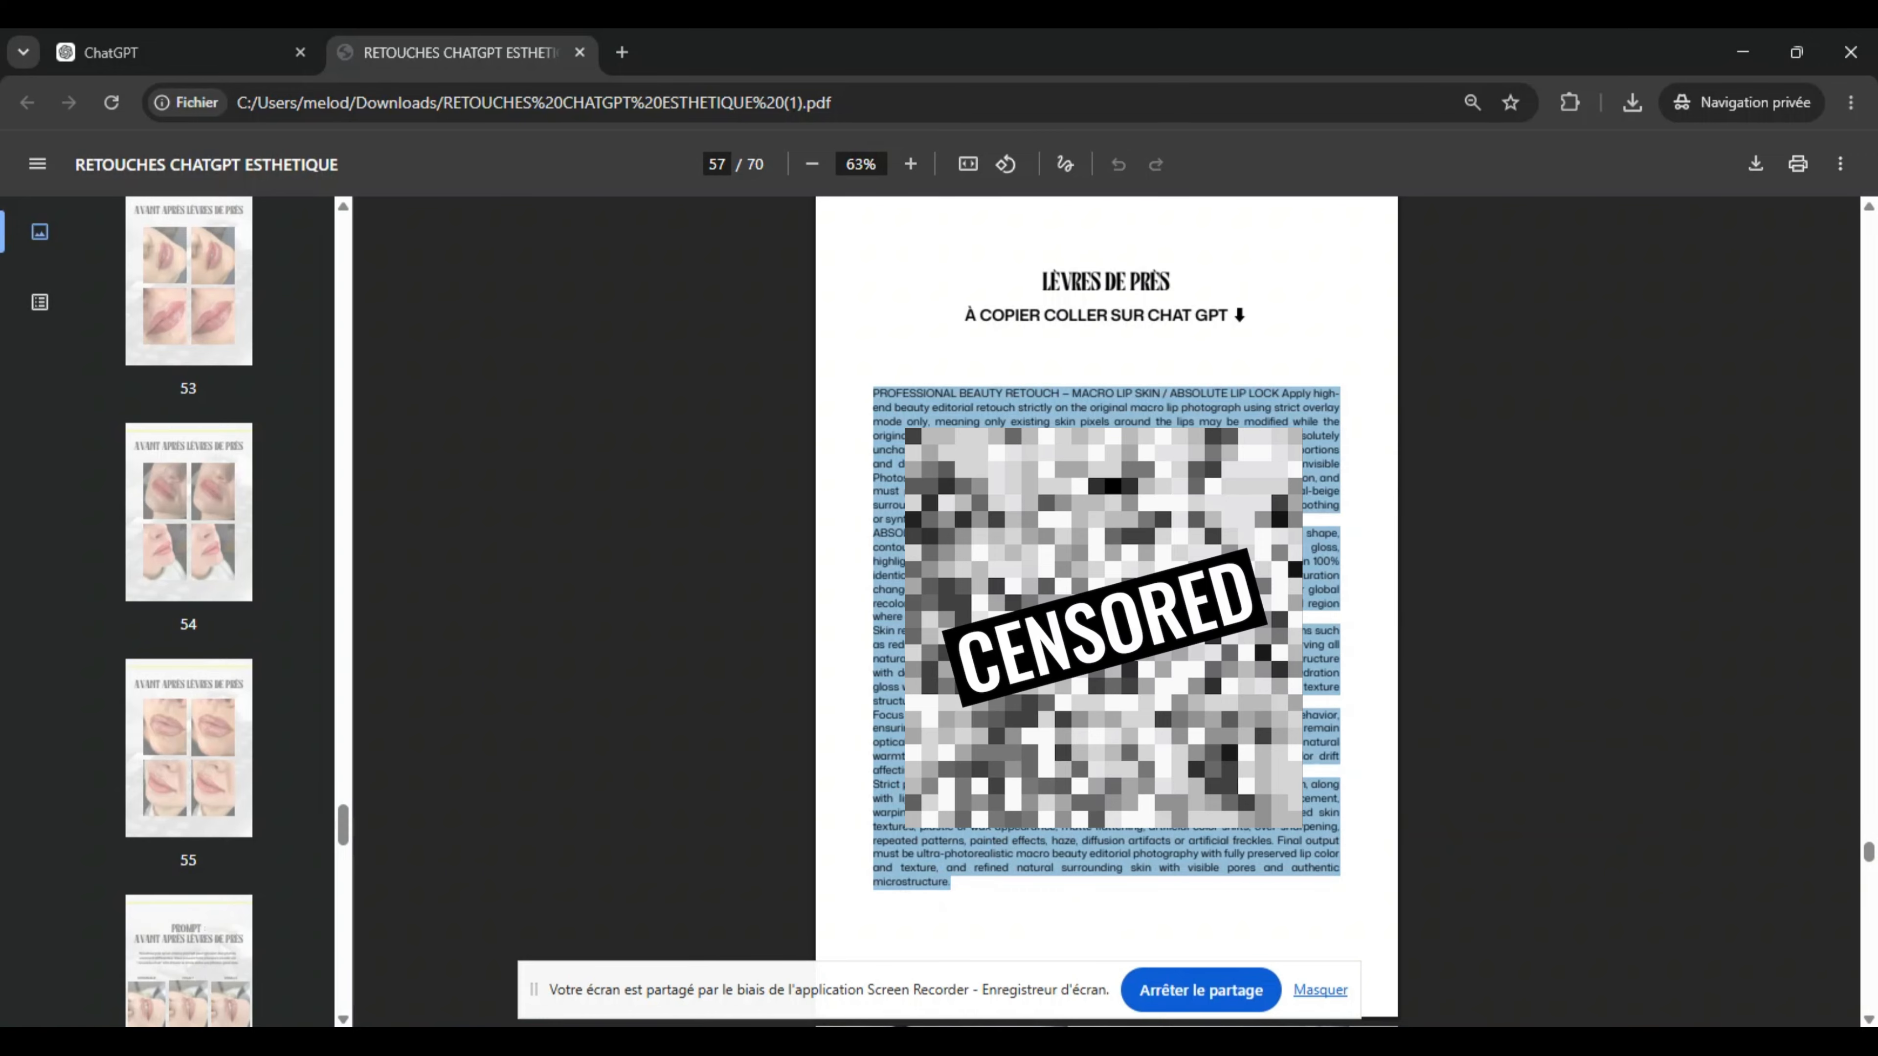
Step: Paste the copied macro lip retouch prompt into the ChatGPT message with the attached lip photo and send it
click(273, 55)
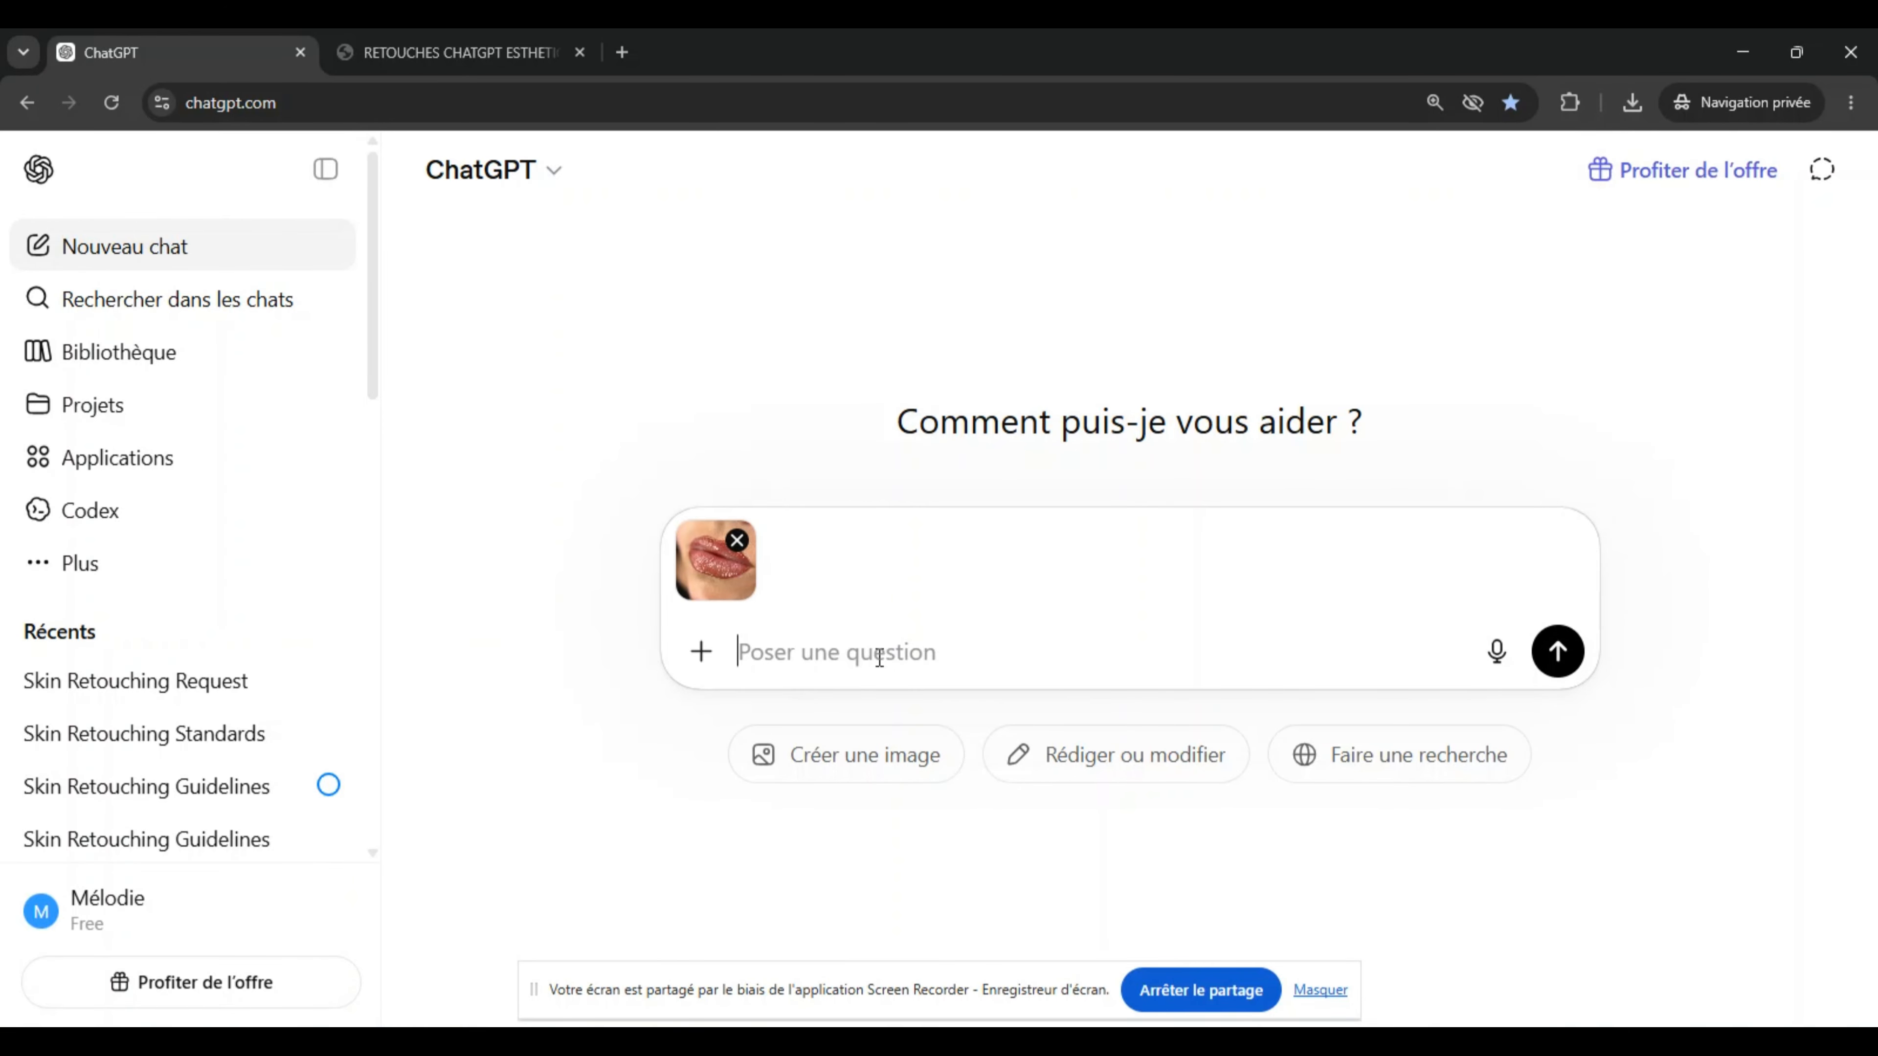
right_click(903, 642)
click(961, 338)
click(1574, 908)
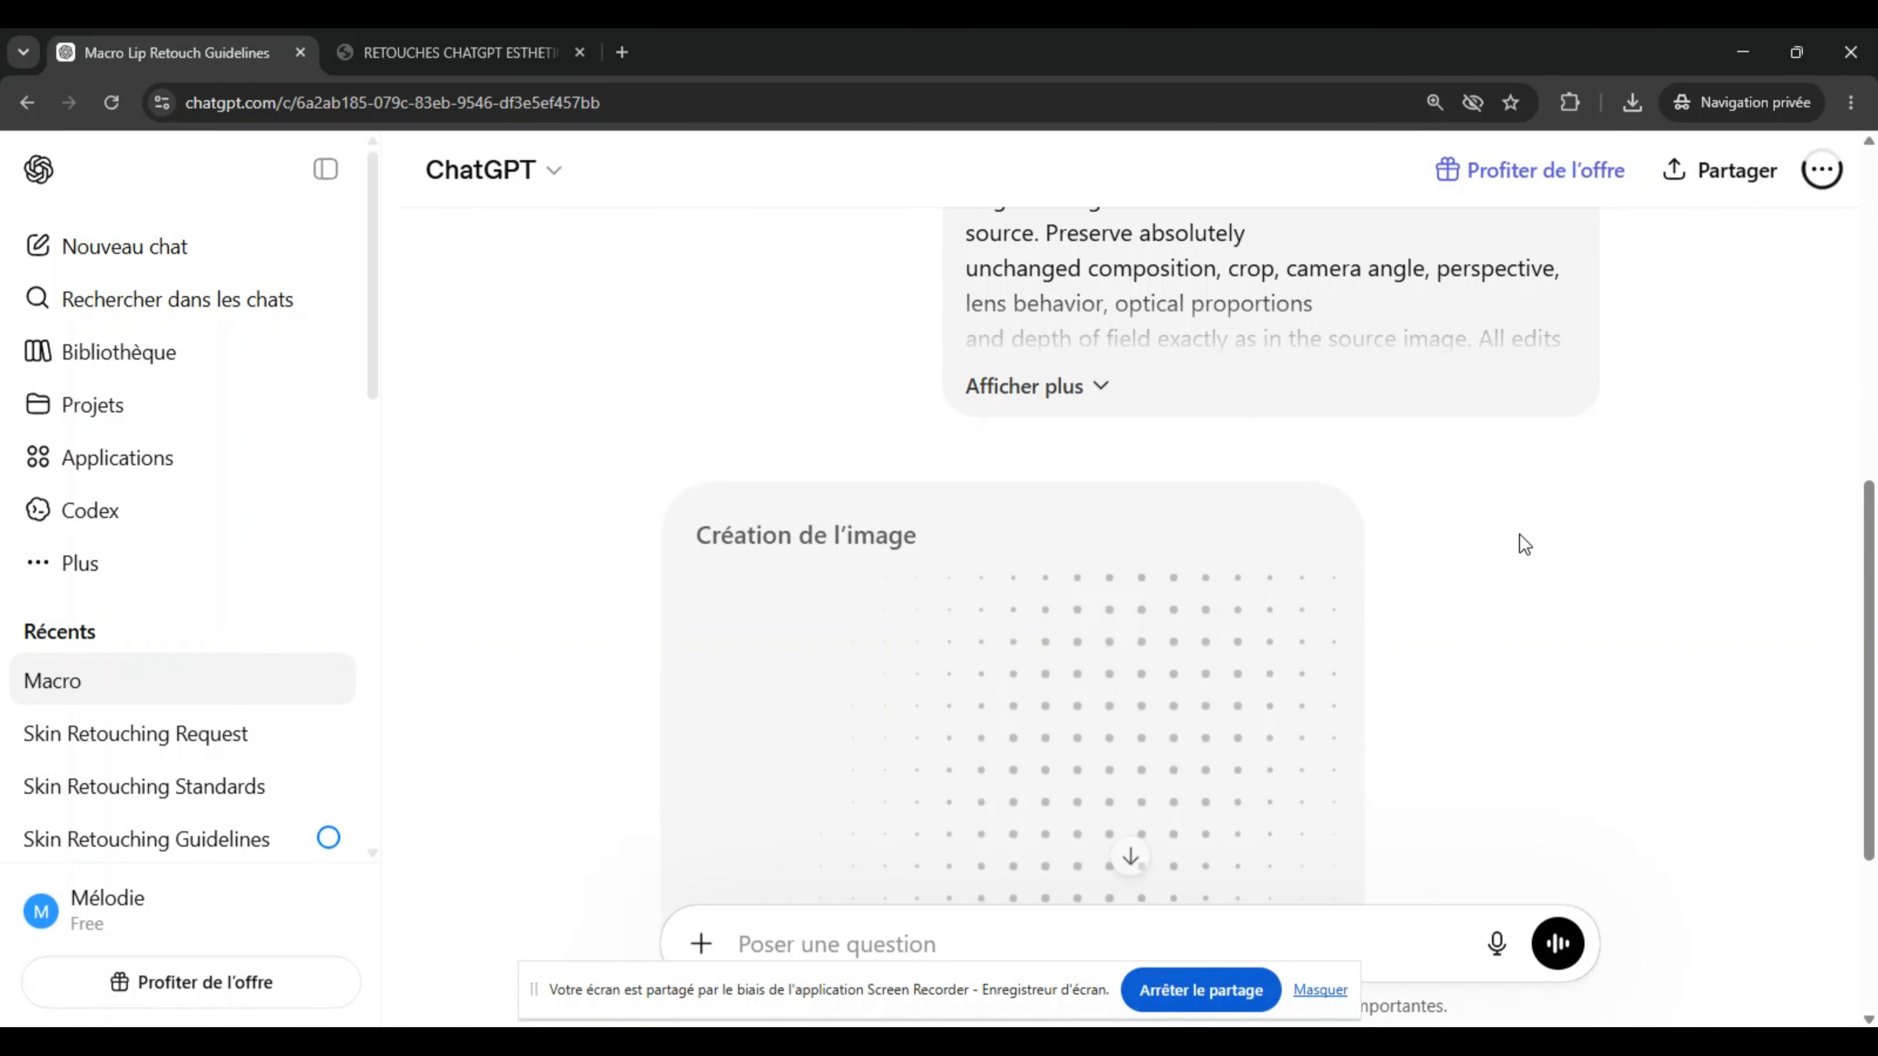
Step: Review the source lip photo in the conversation and open the generated retouched lip image
scroll(1457, 518, up, 3)
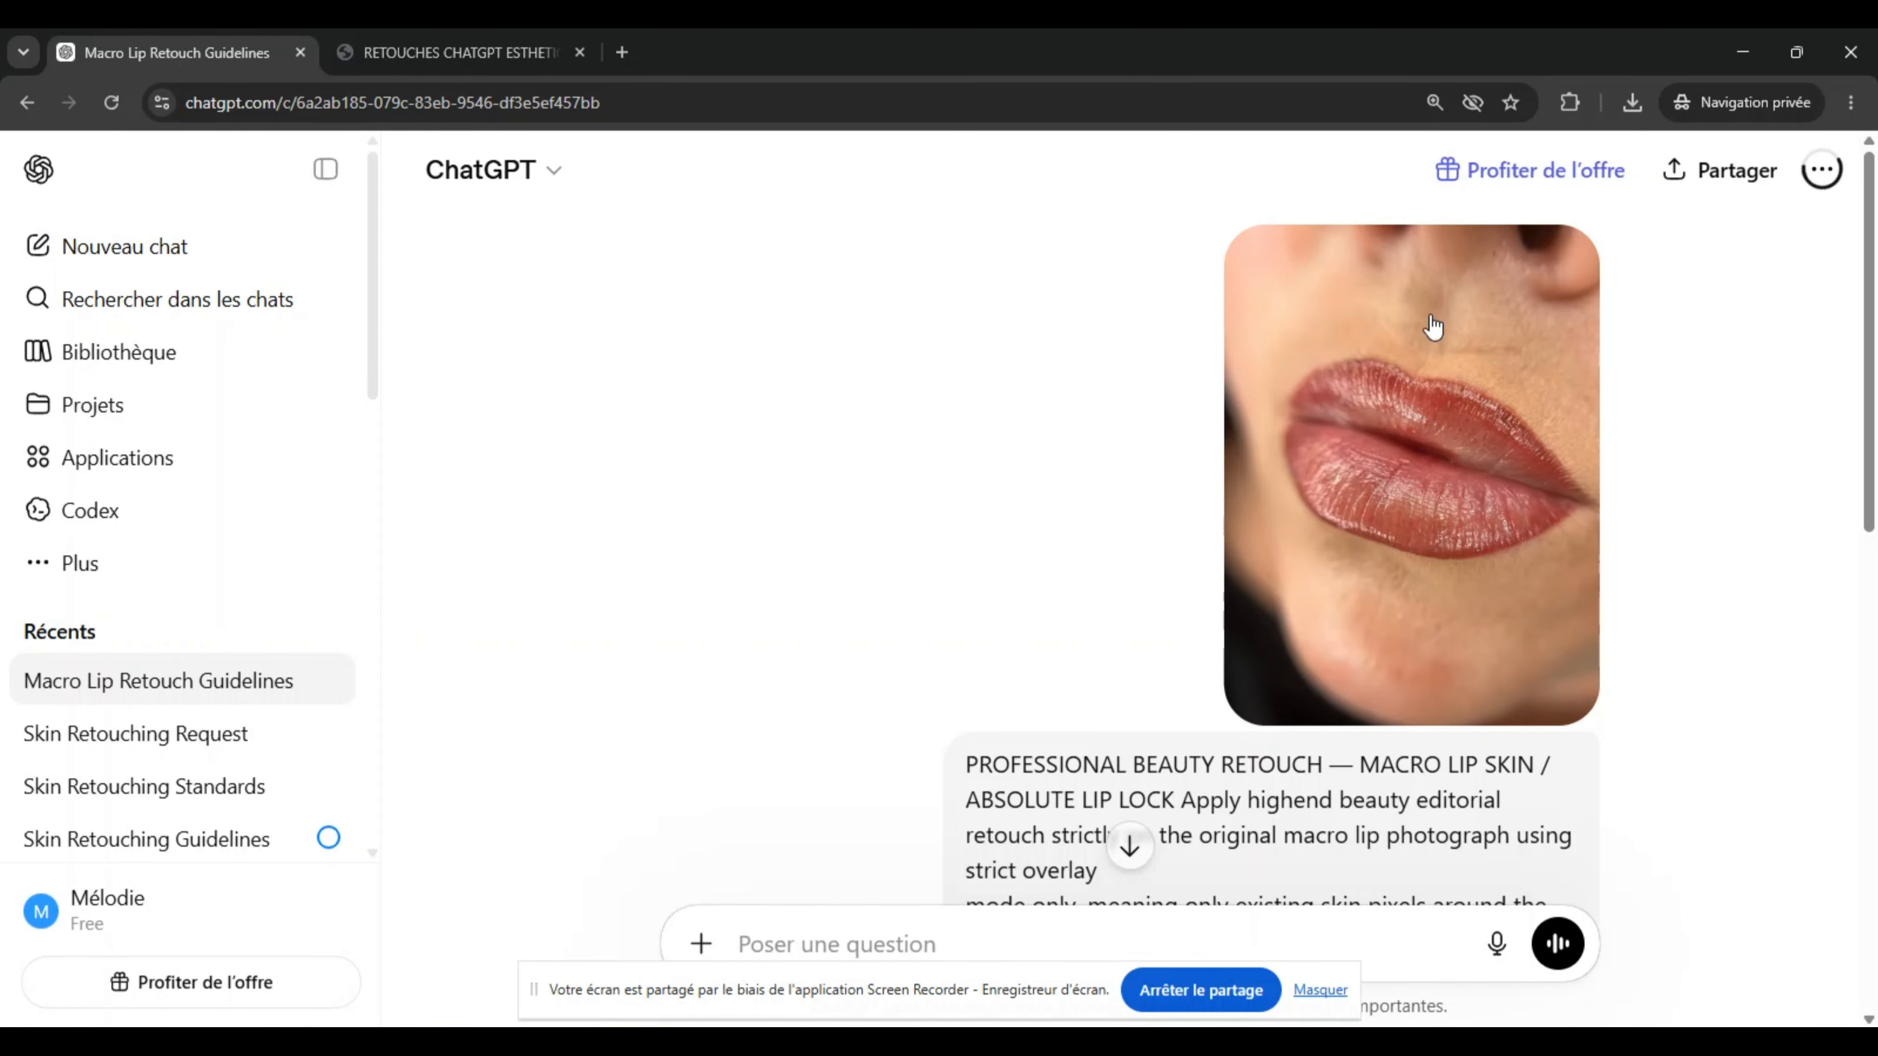
scroll(1348, 526, down, 10)
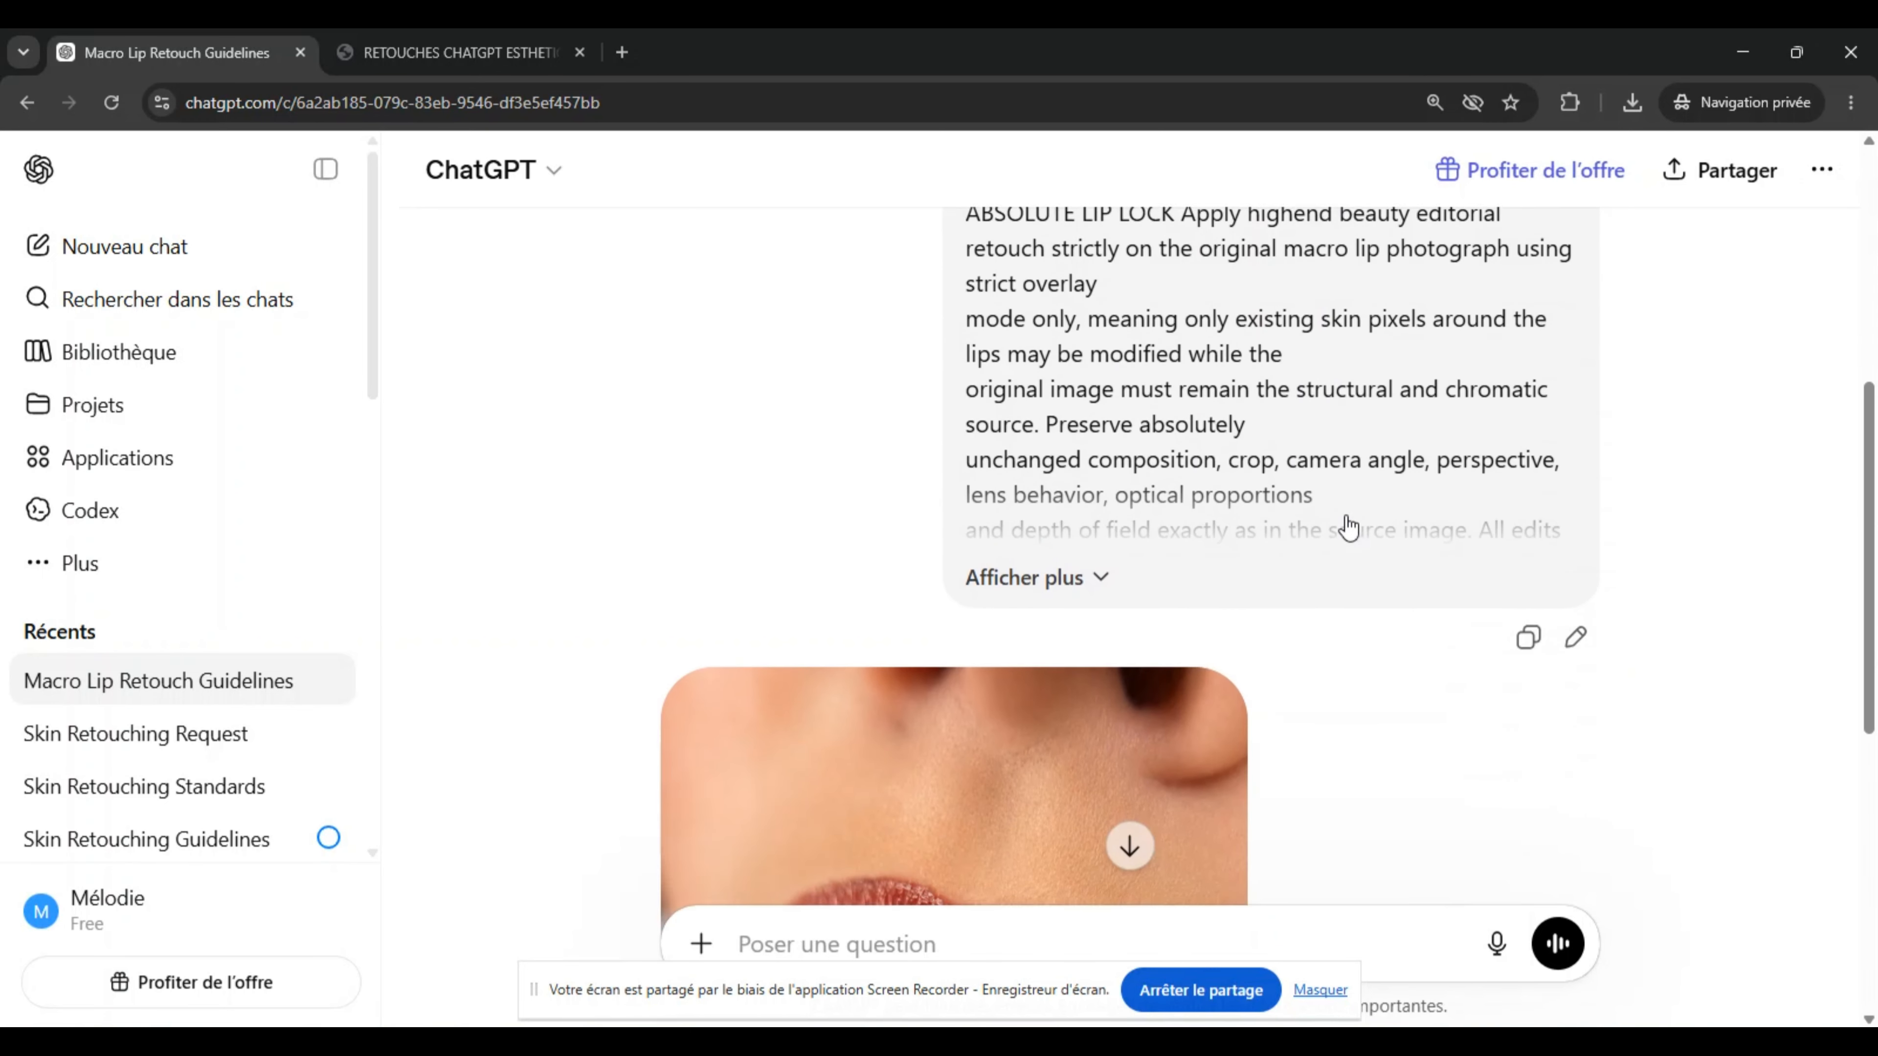
click(1075, 472)
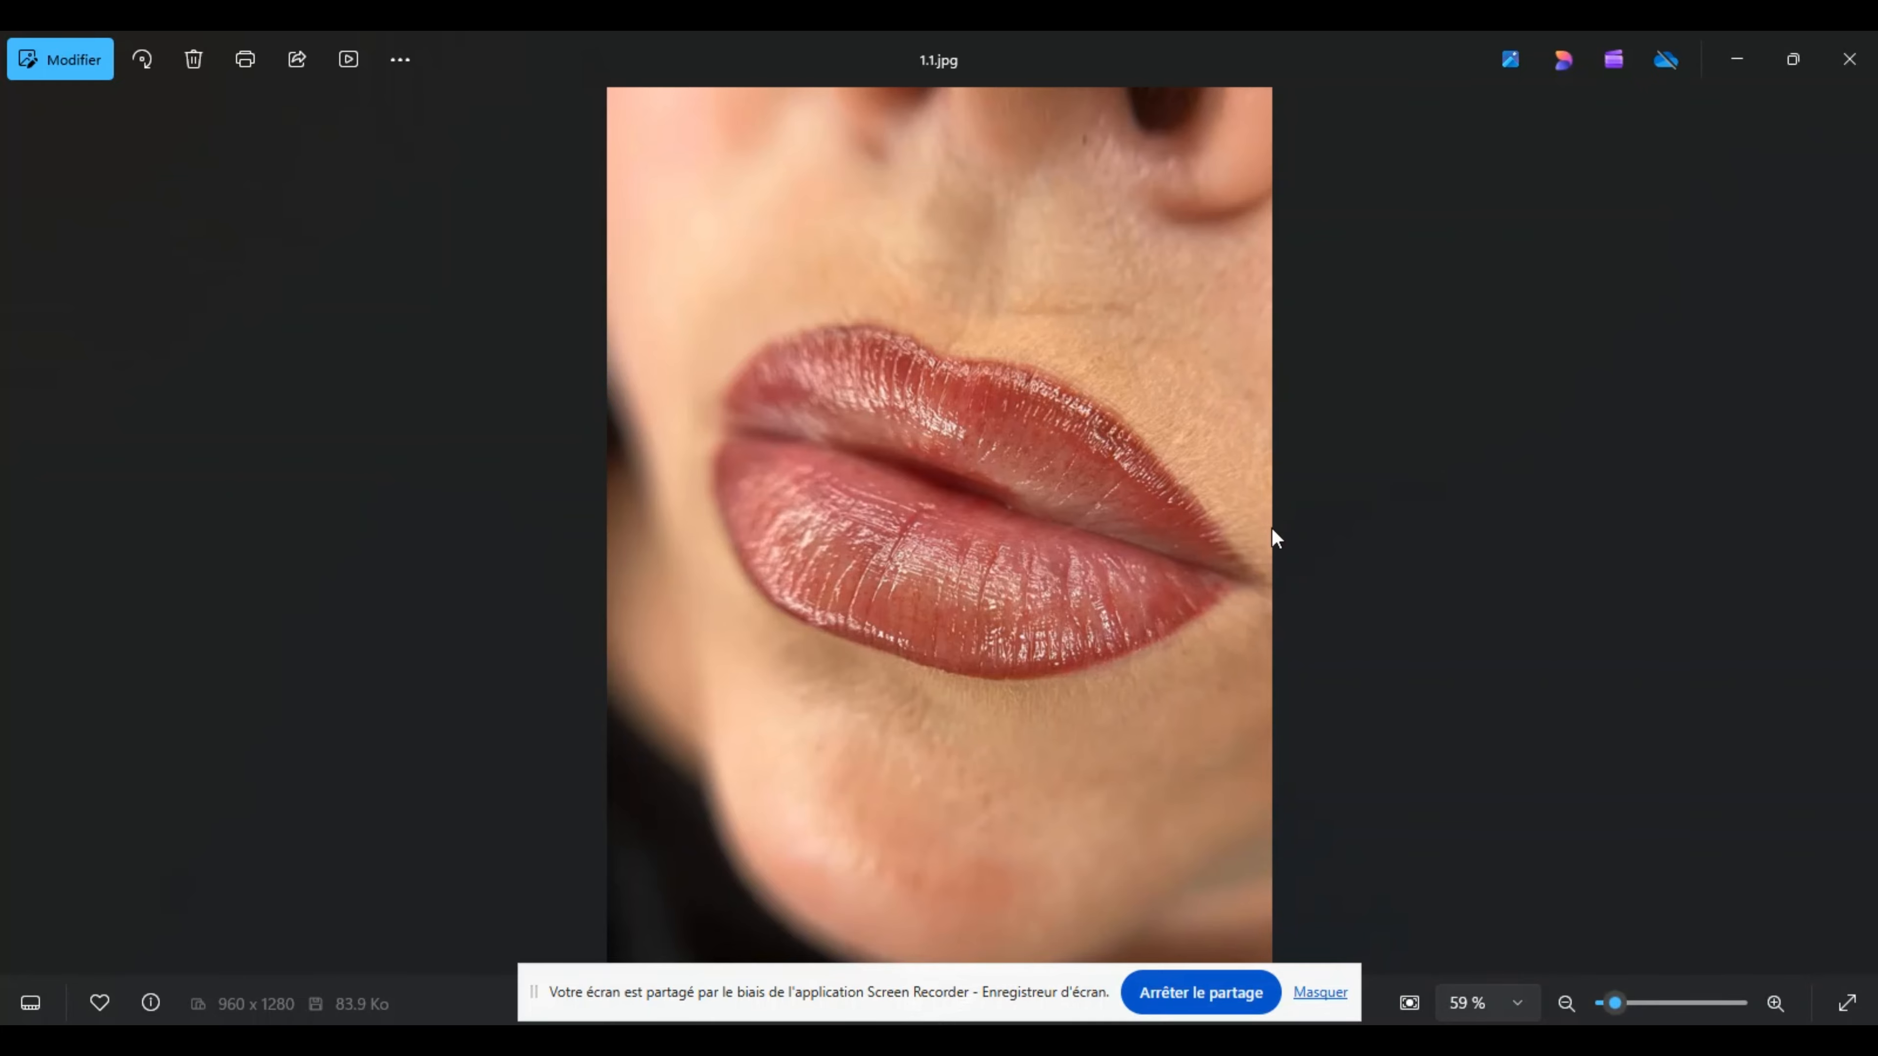
Step: In the photo viewer, alternate between 1.1.jpg and 1.2.png to compare the lips, lip contour and surrounding skin before and after retouching
key(Right)
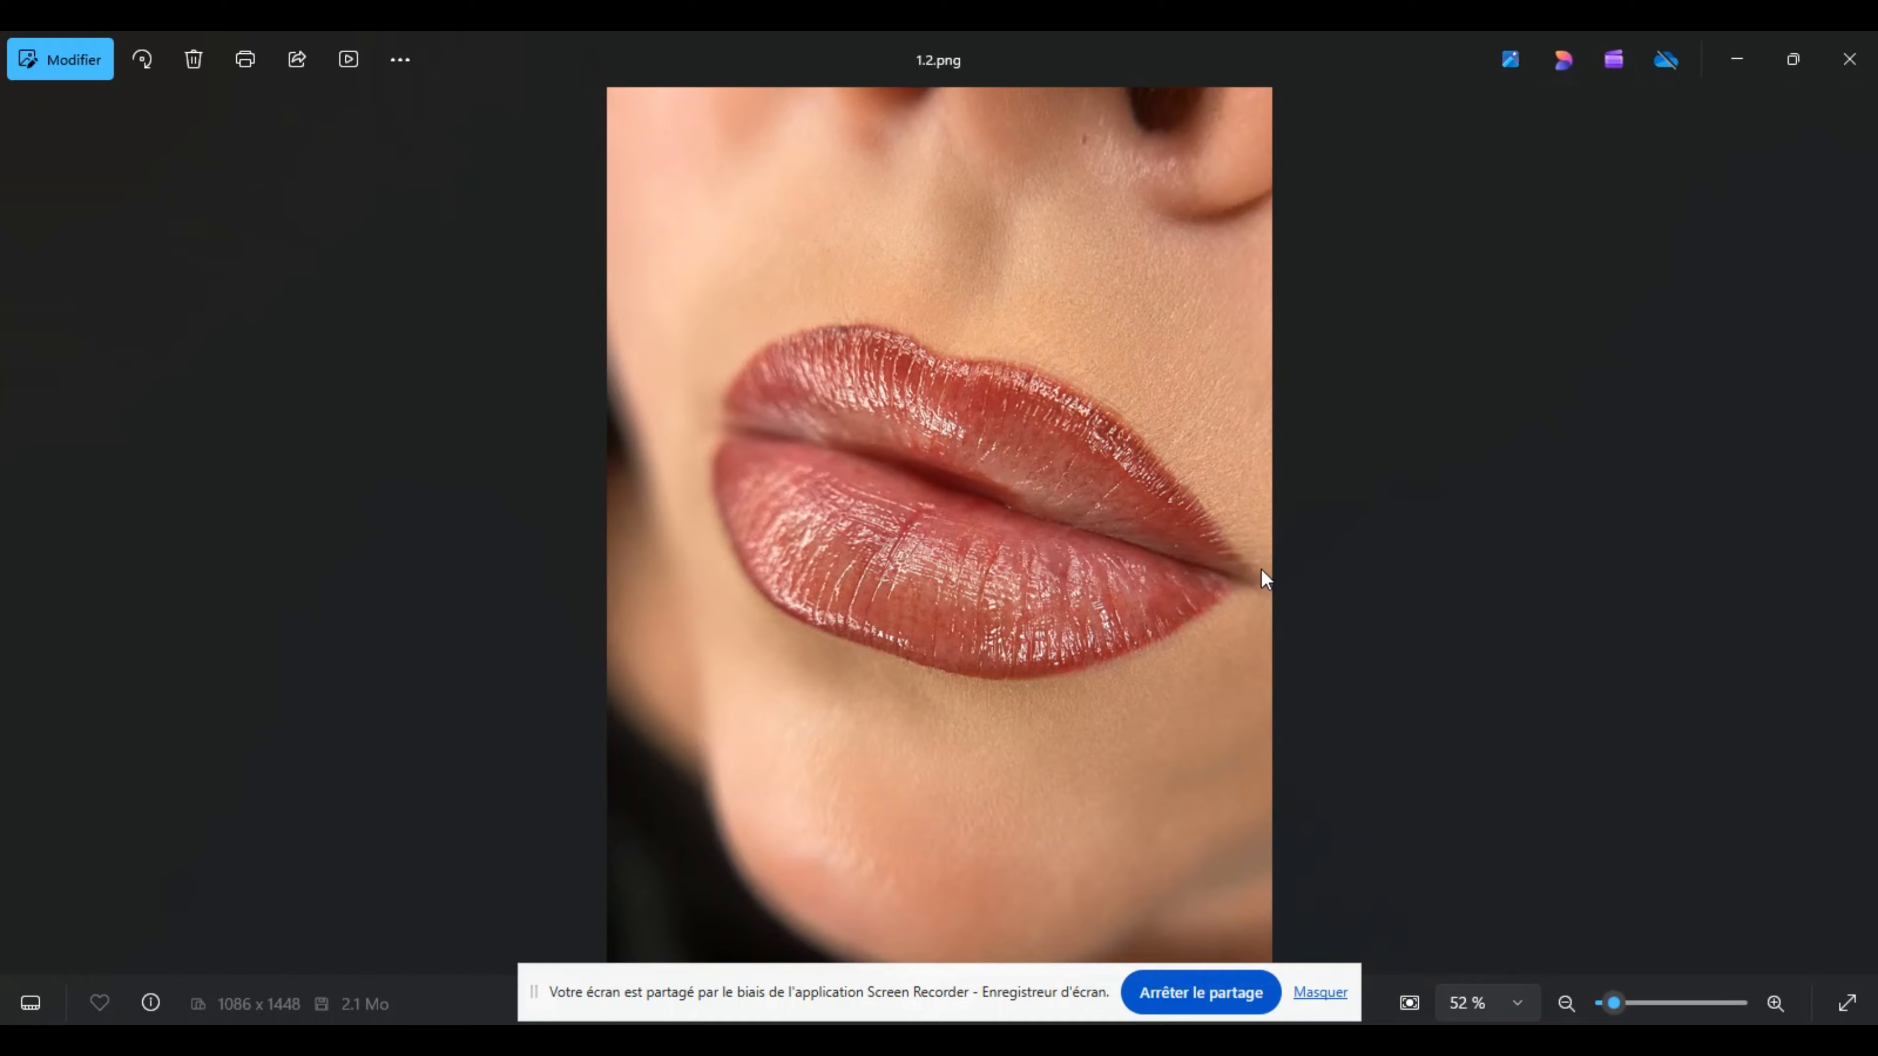
key(Left)
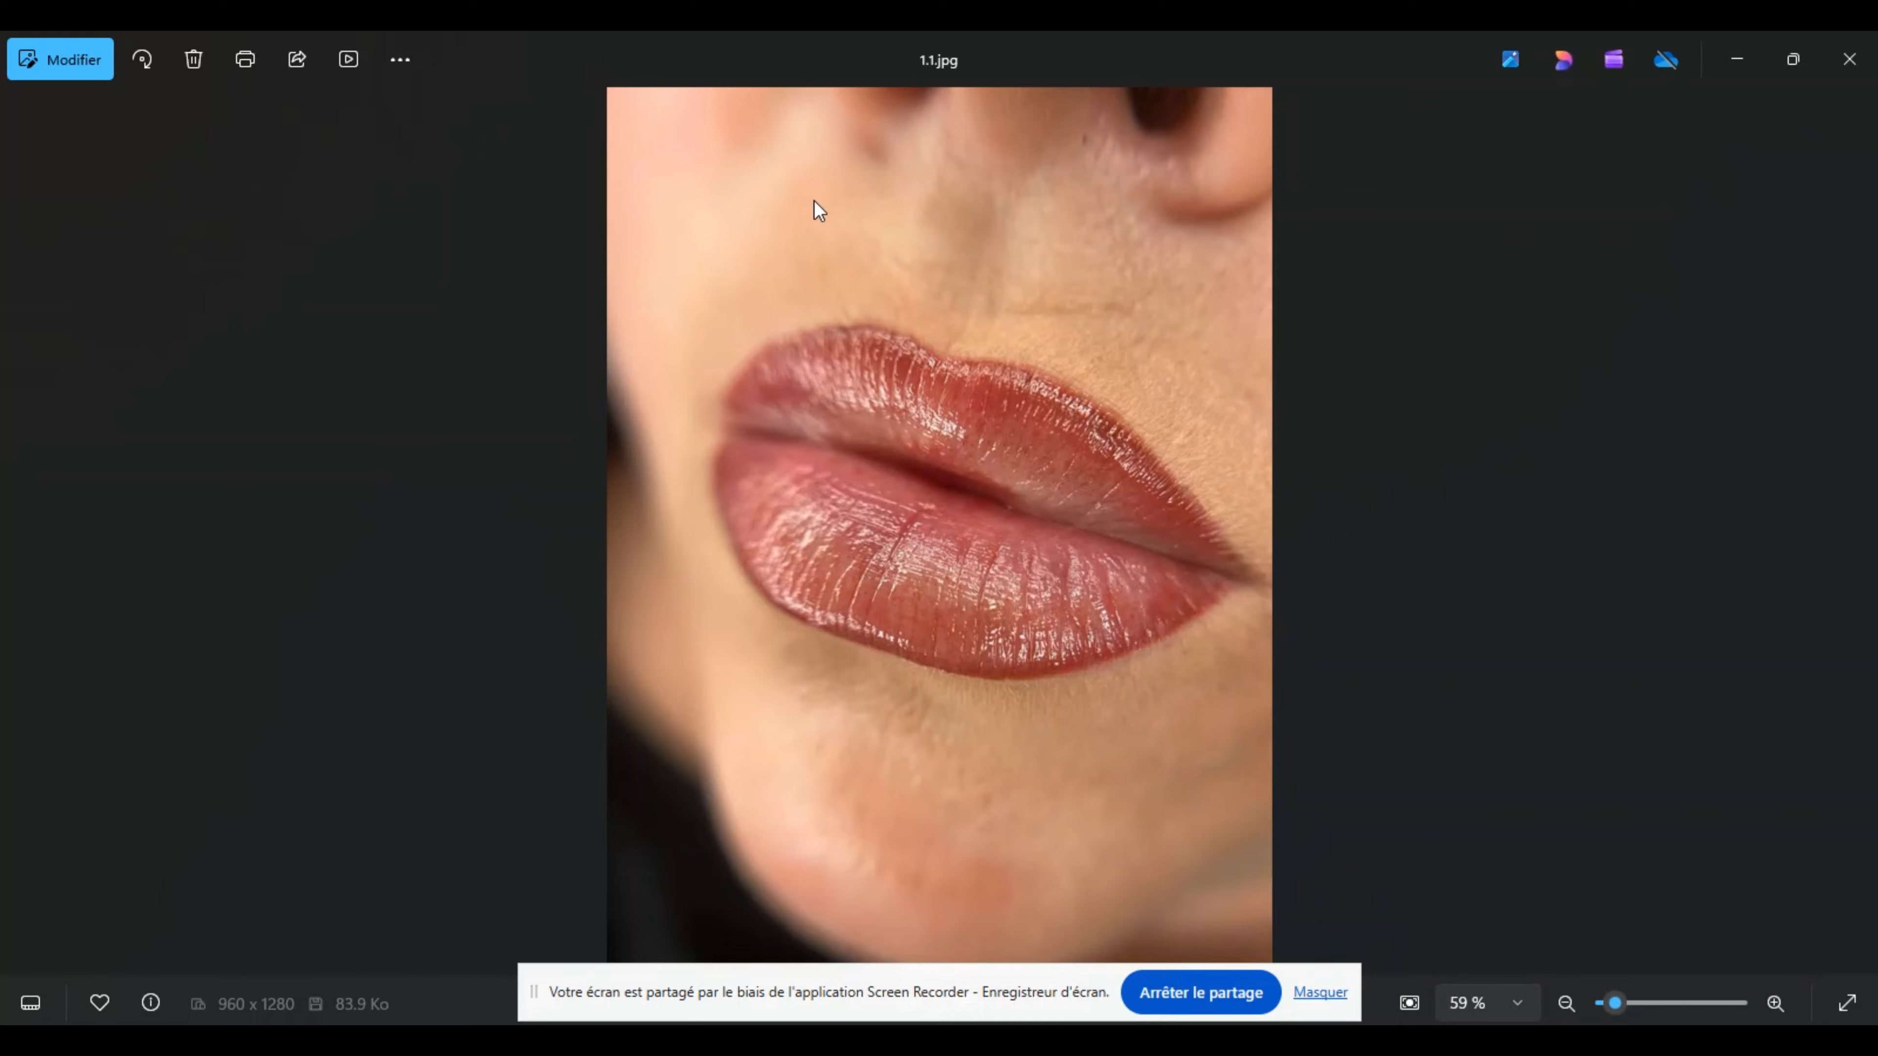
key(Right)
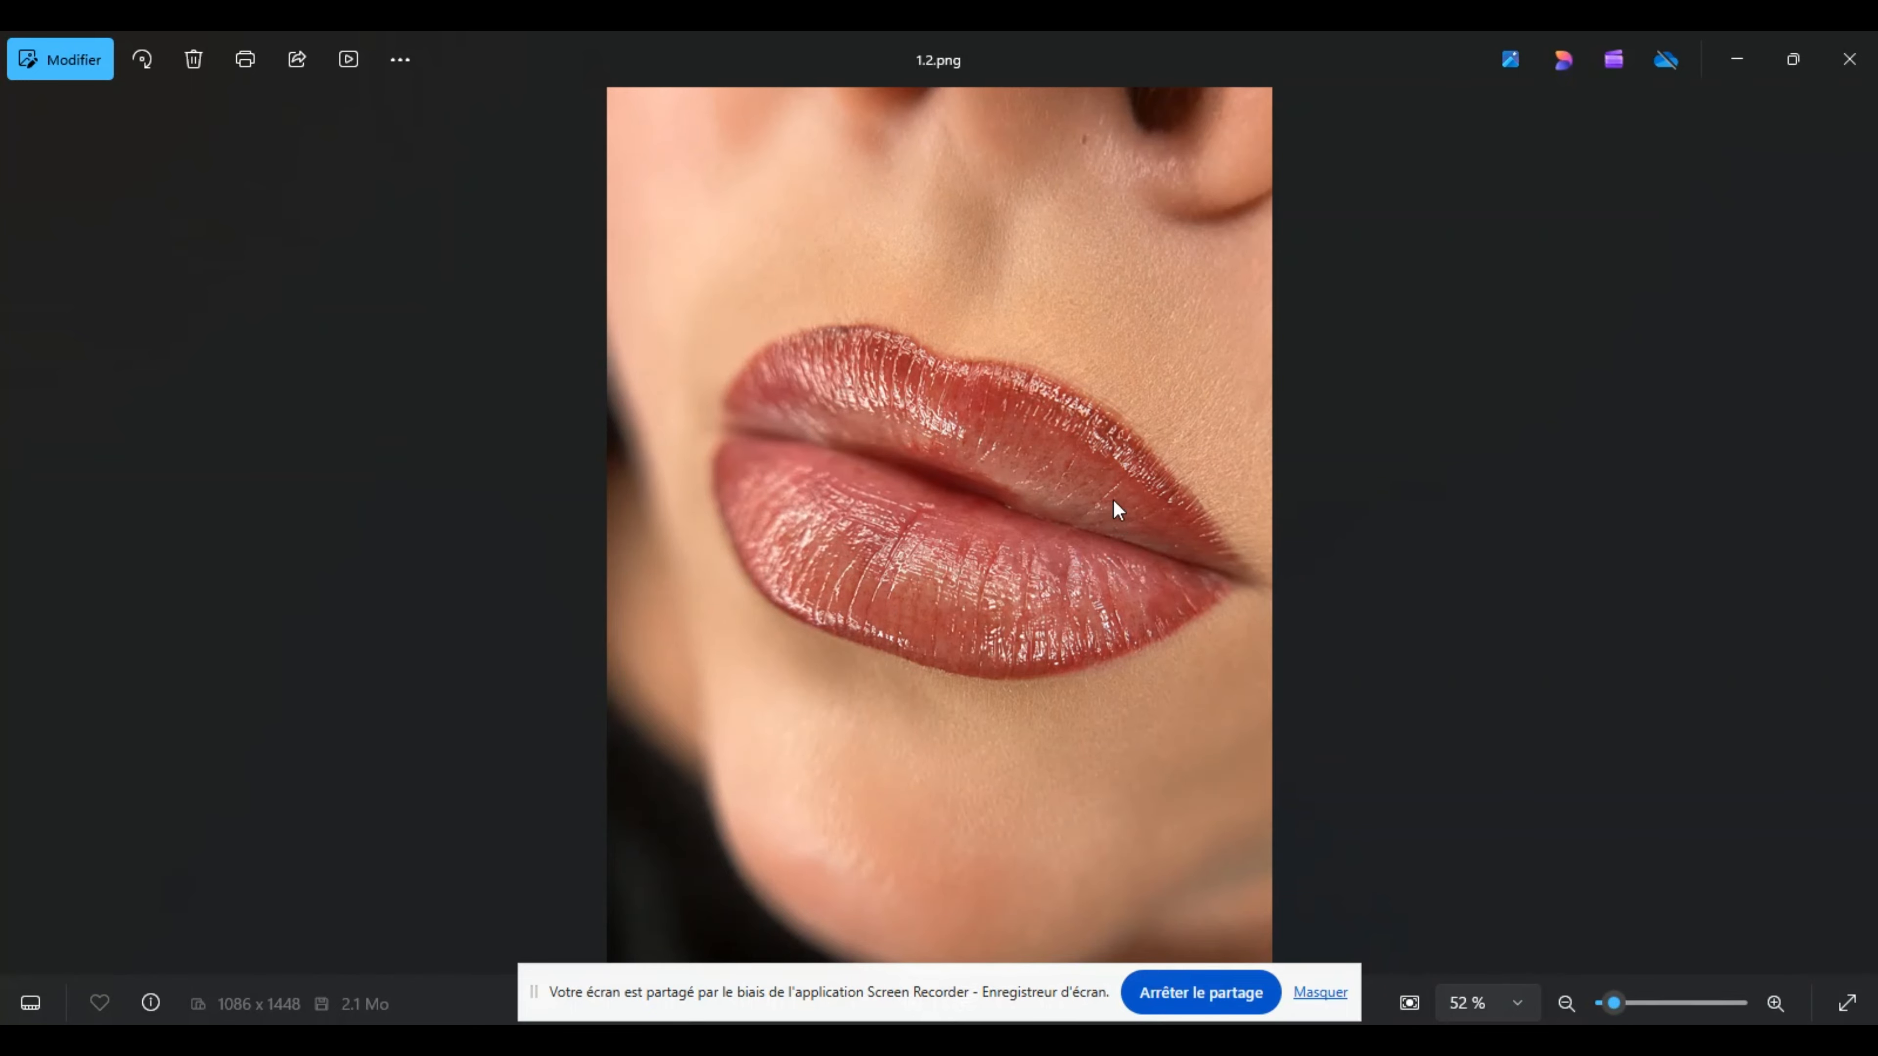
key(Left)
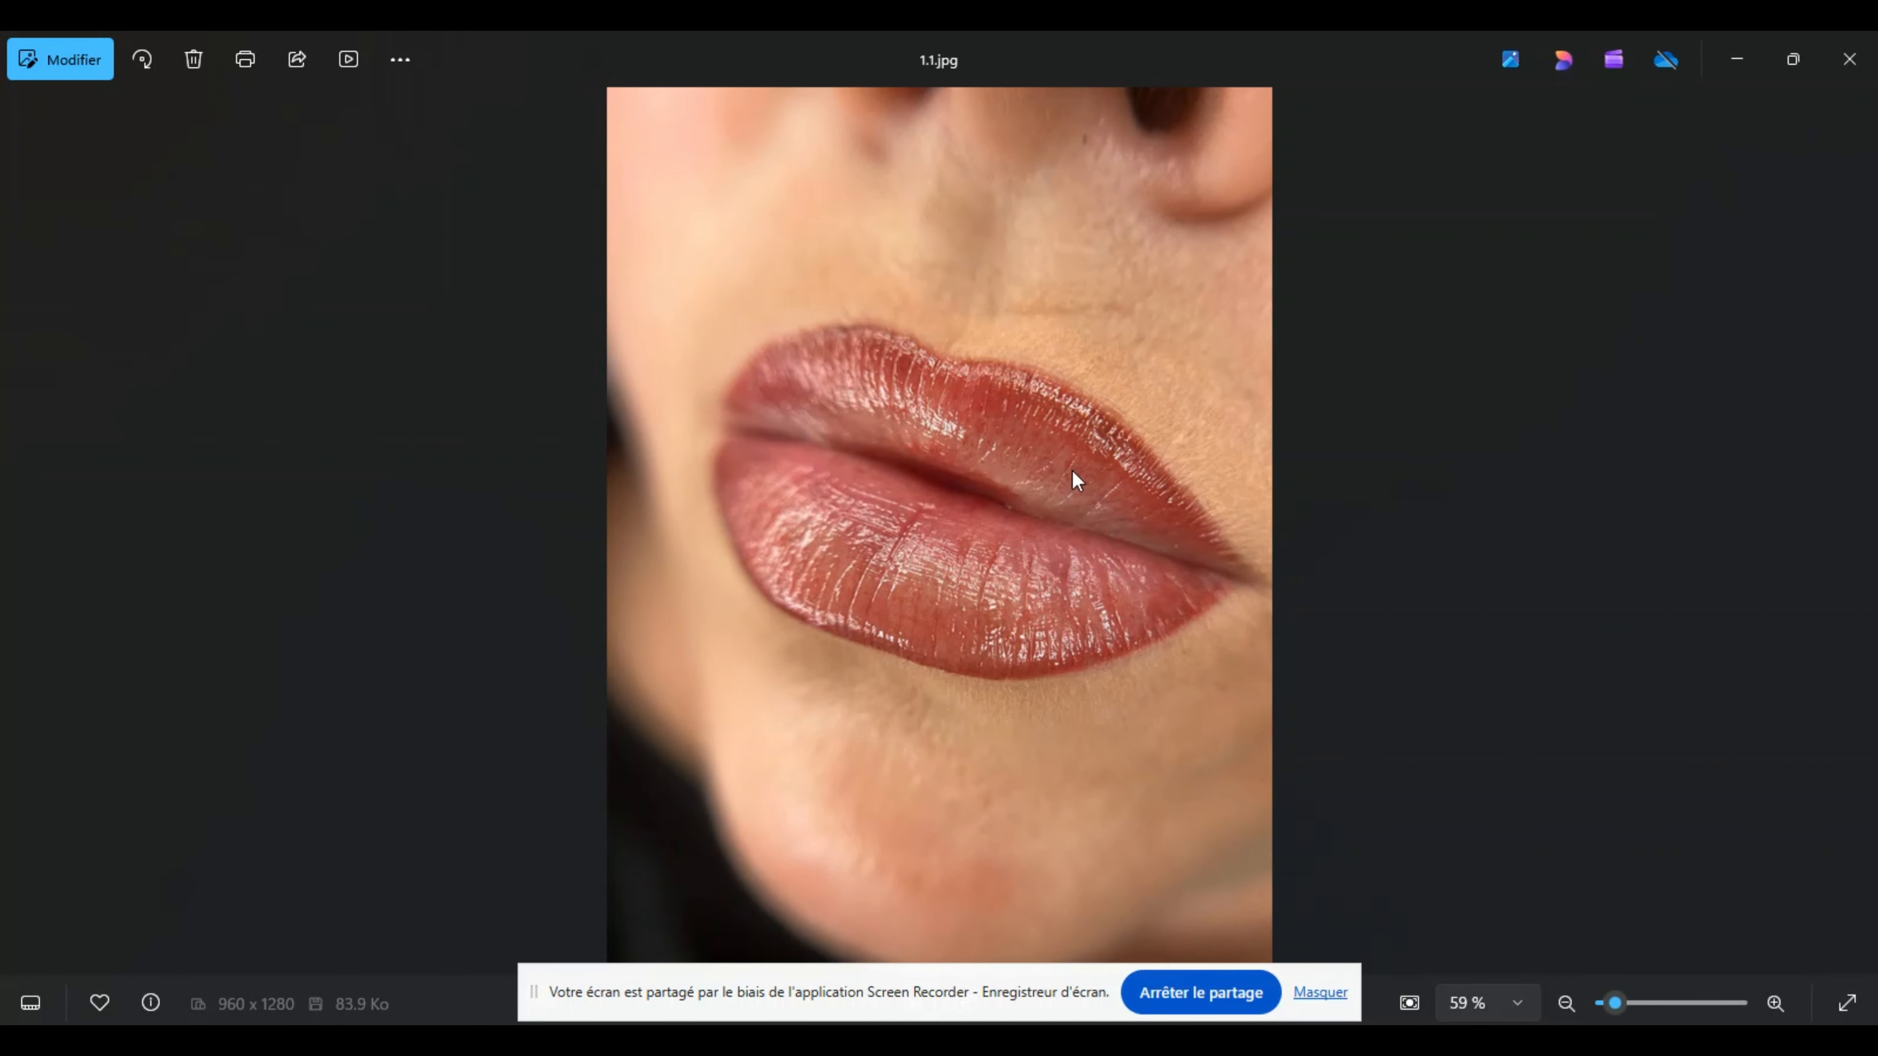
key(Right)
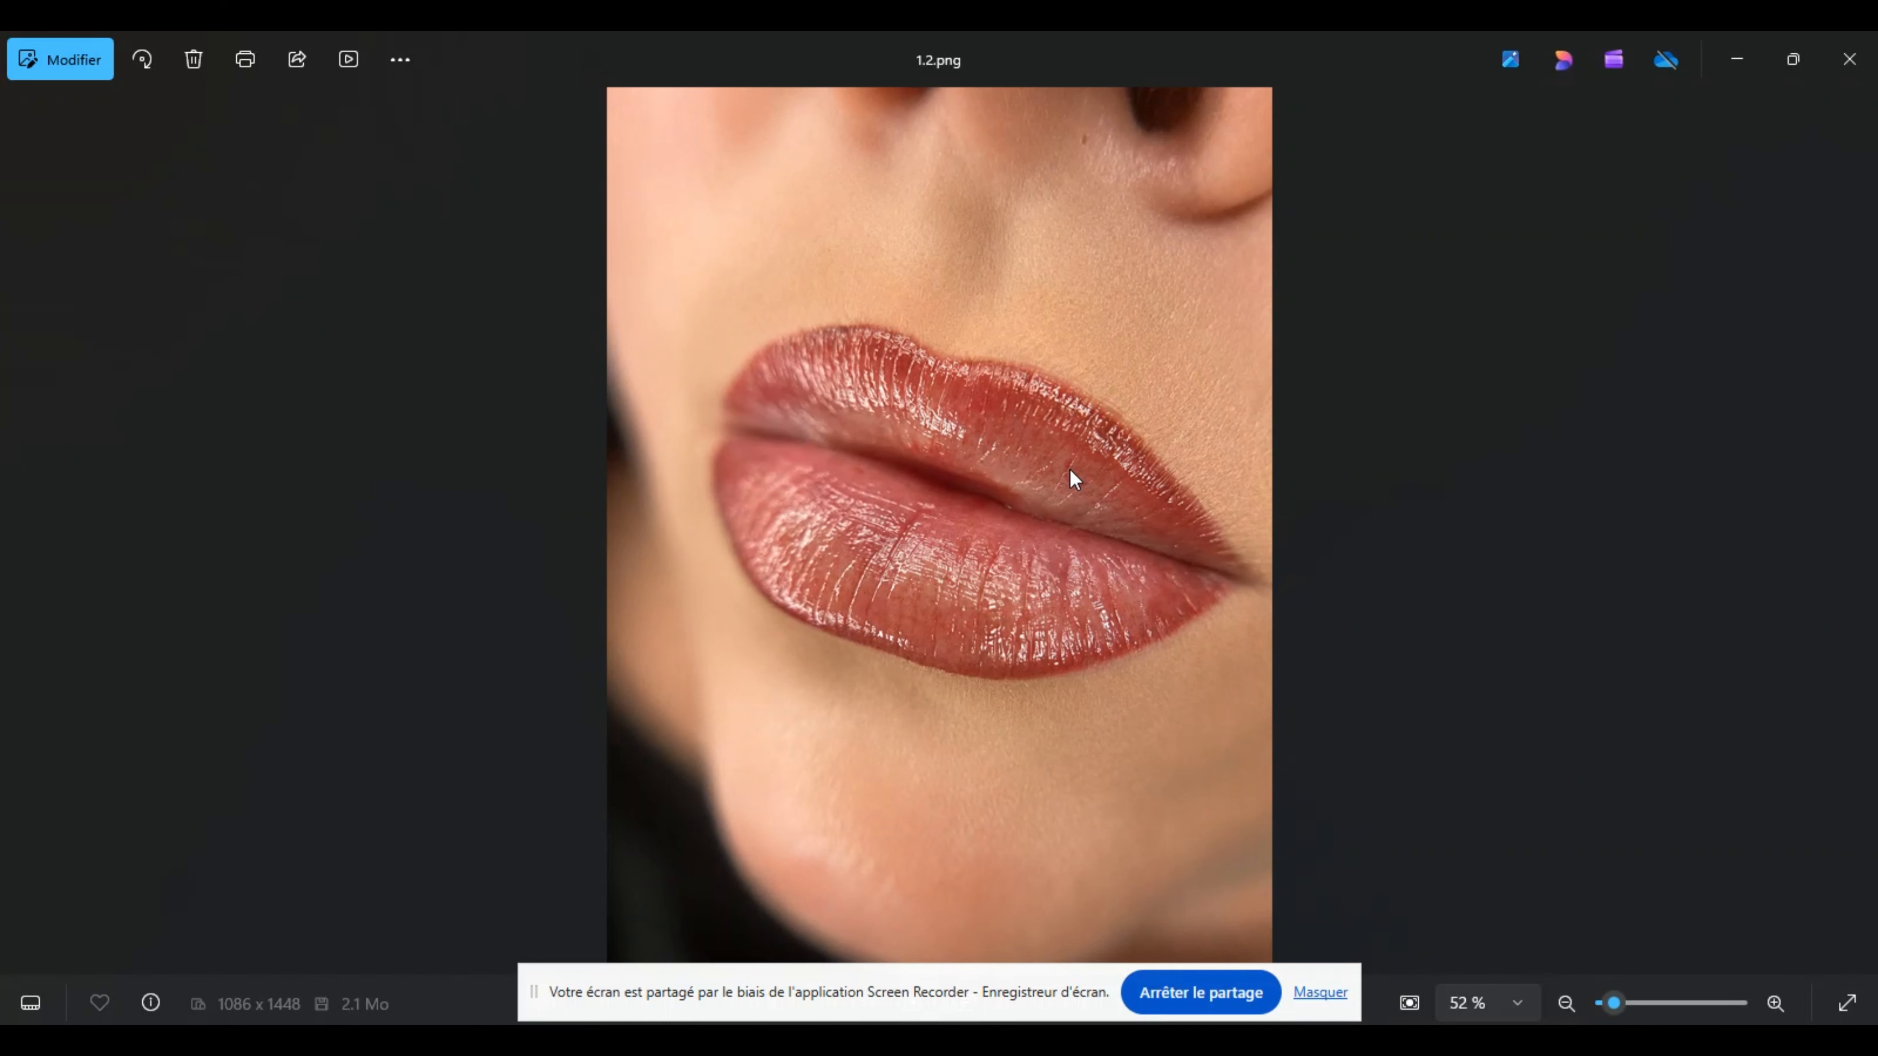
key(Left)
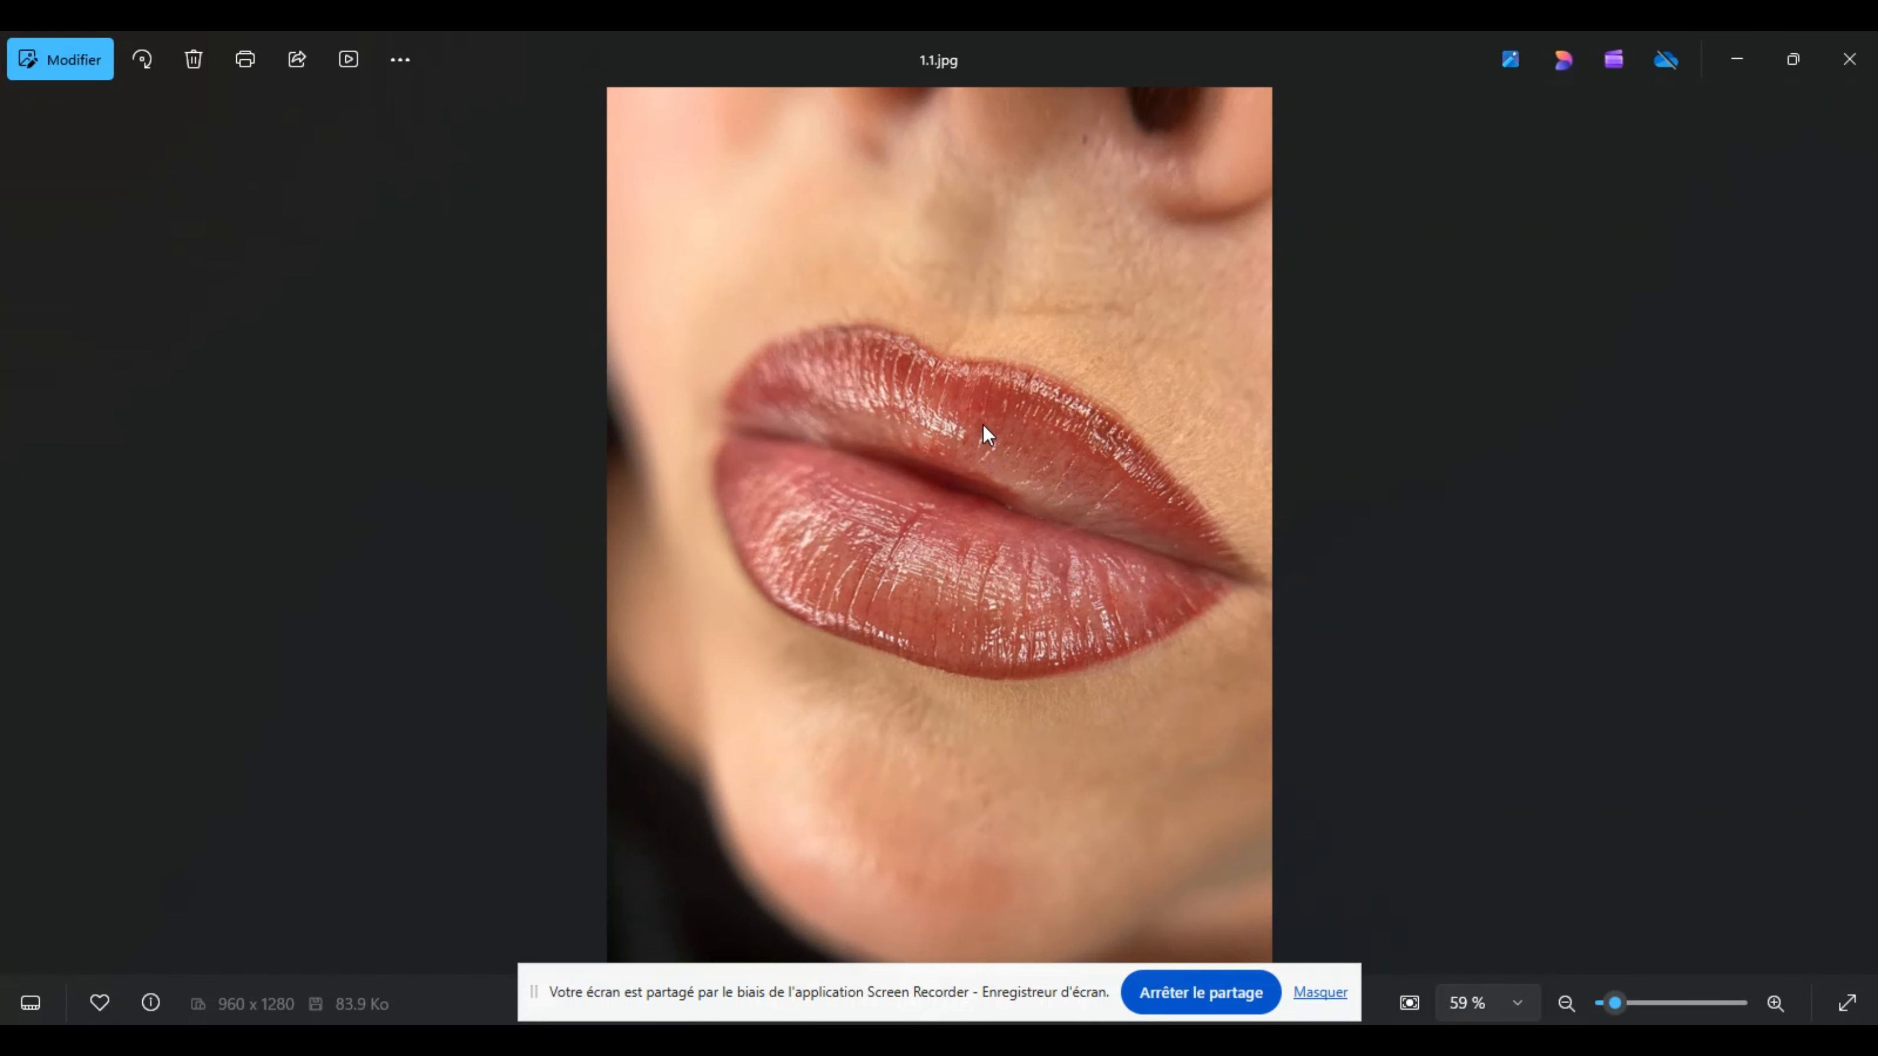
key(Right)
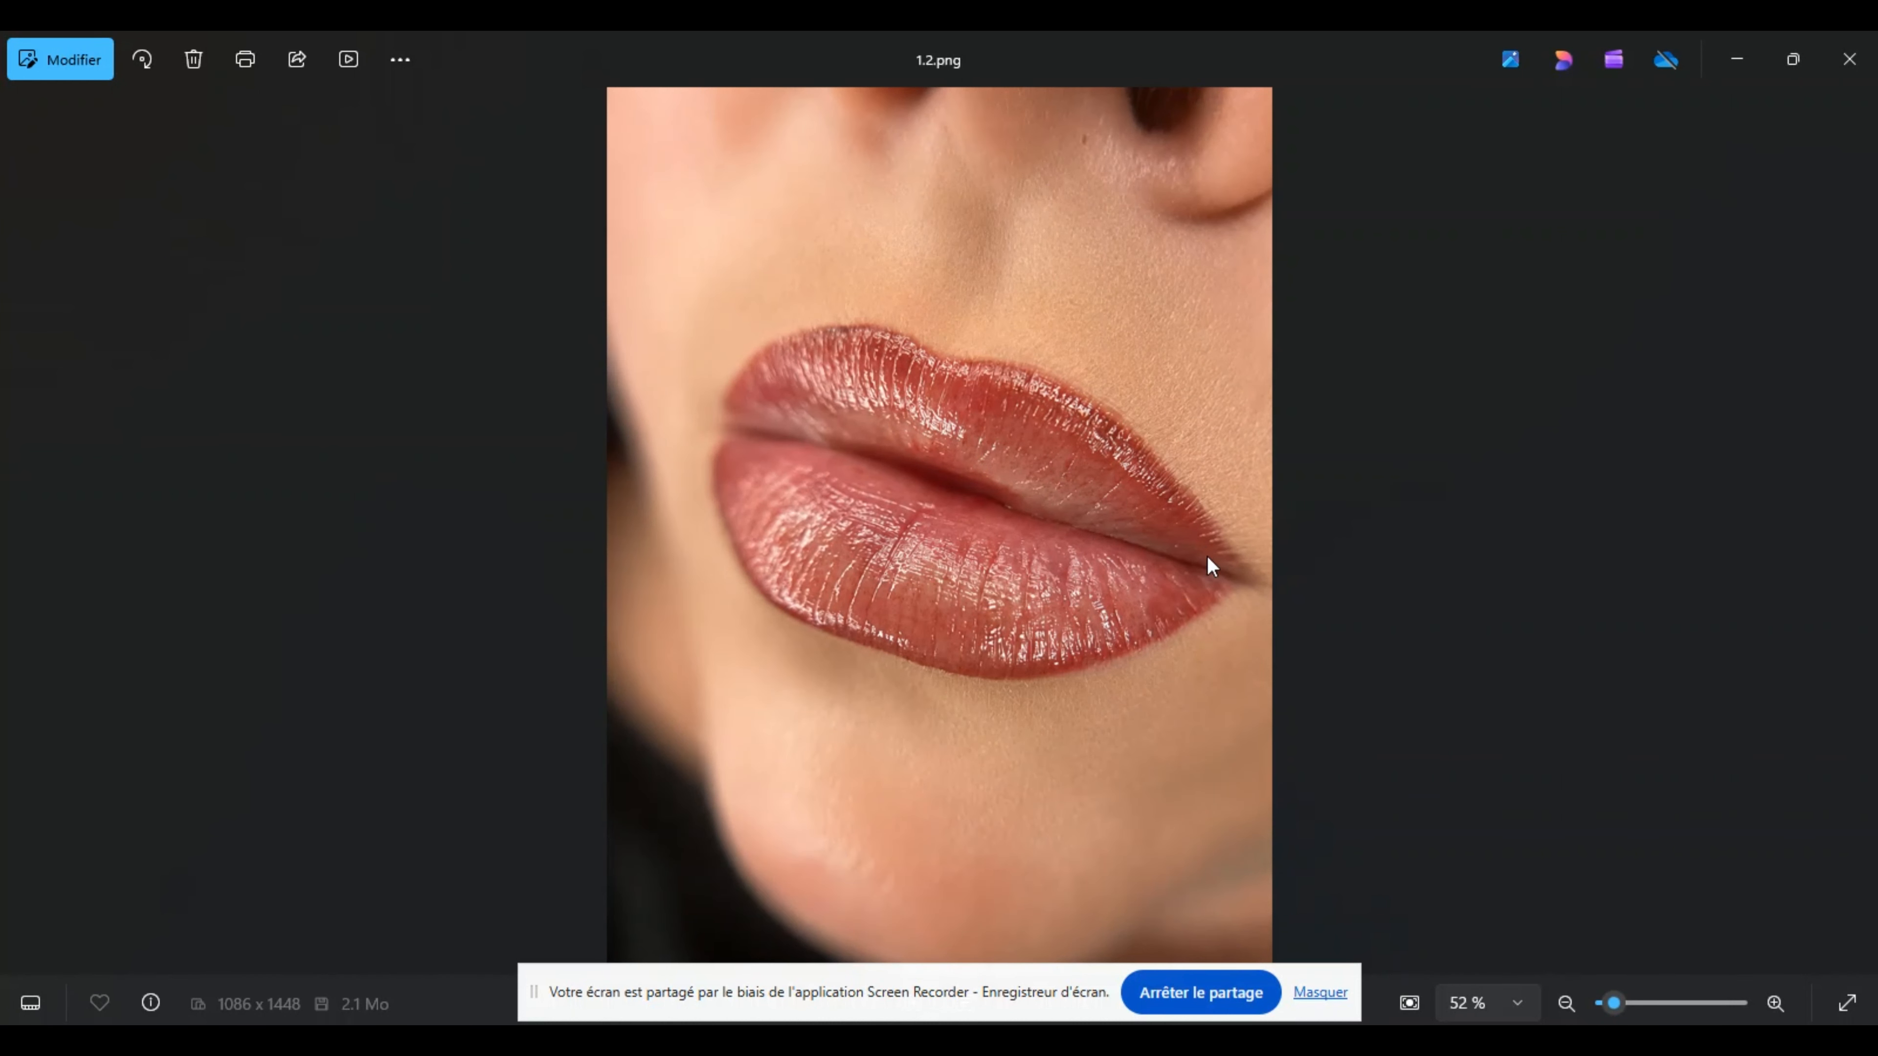
key(Left)
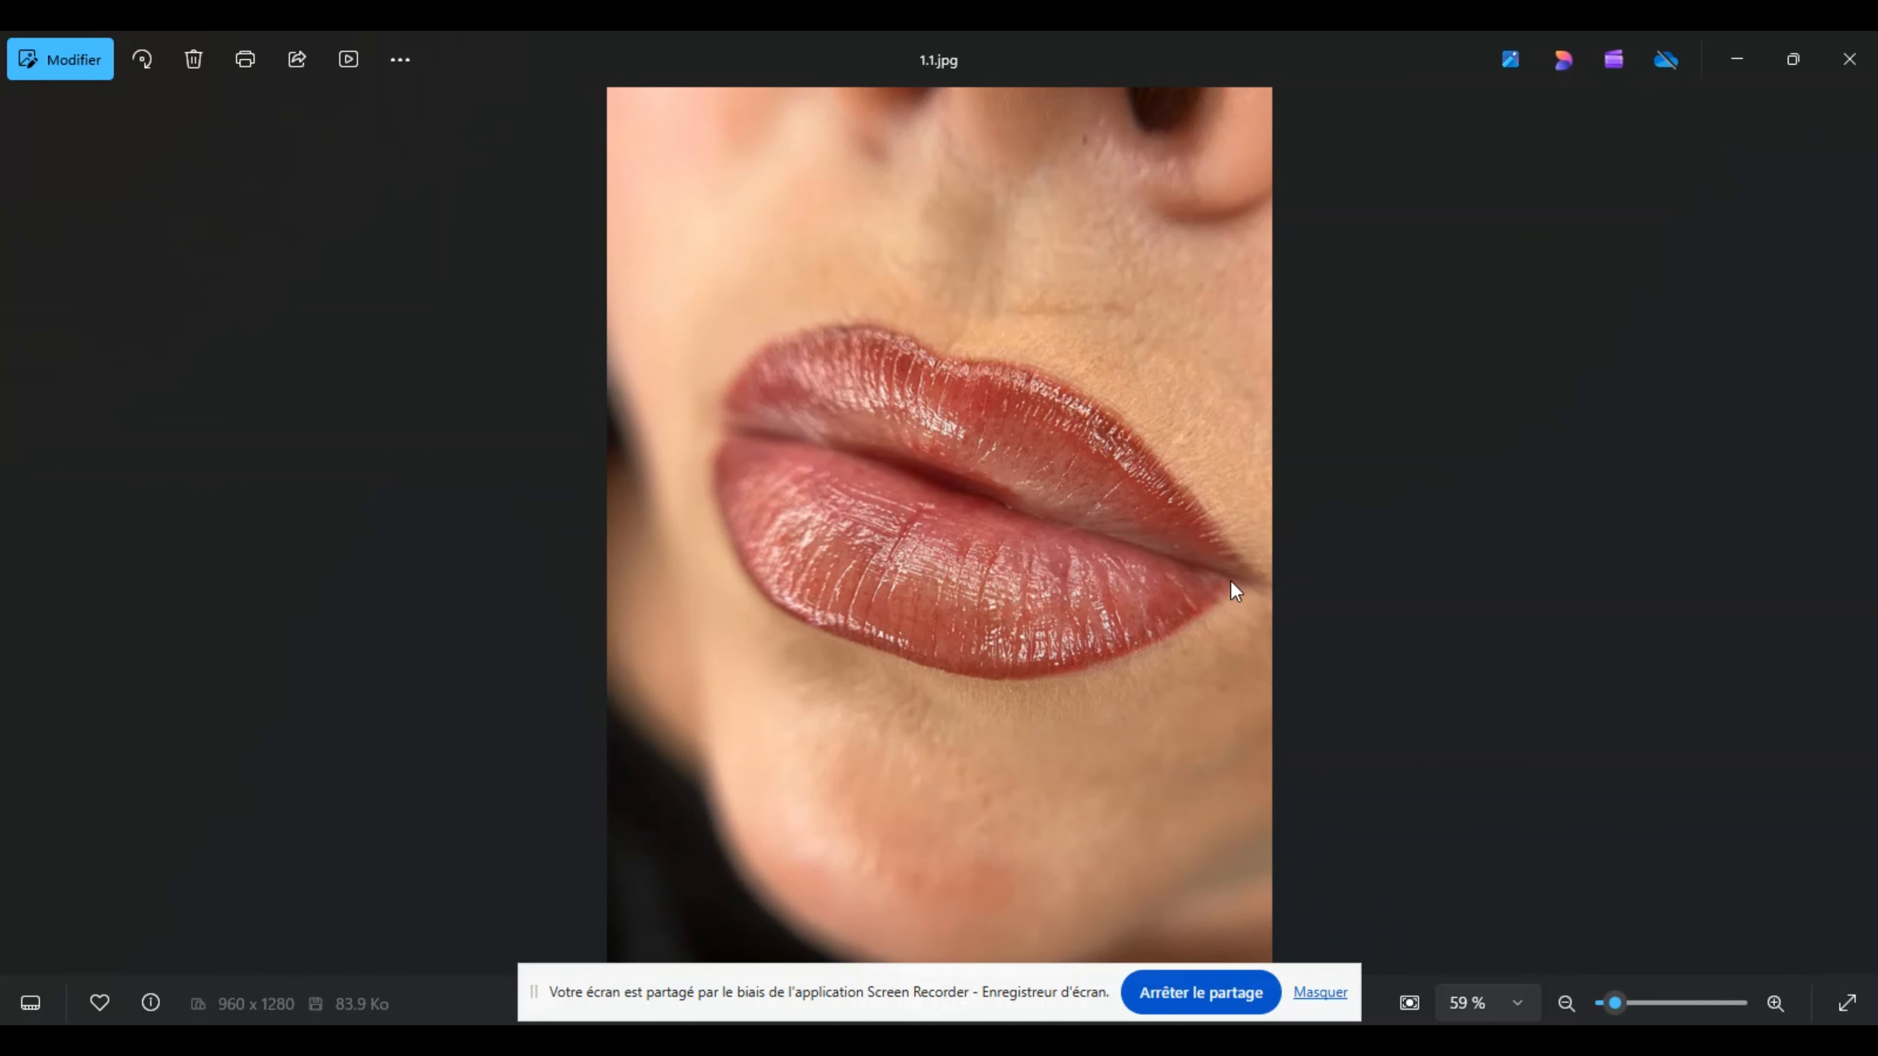
key(Right)
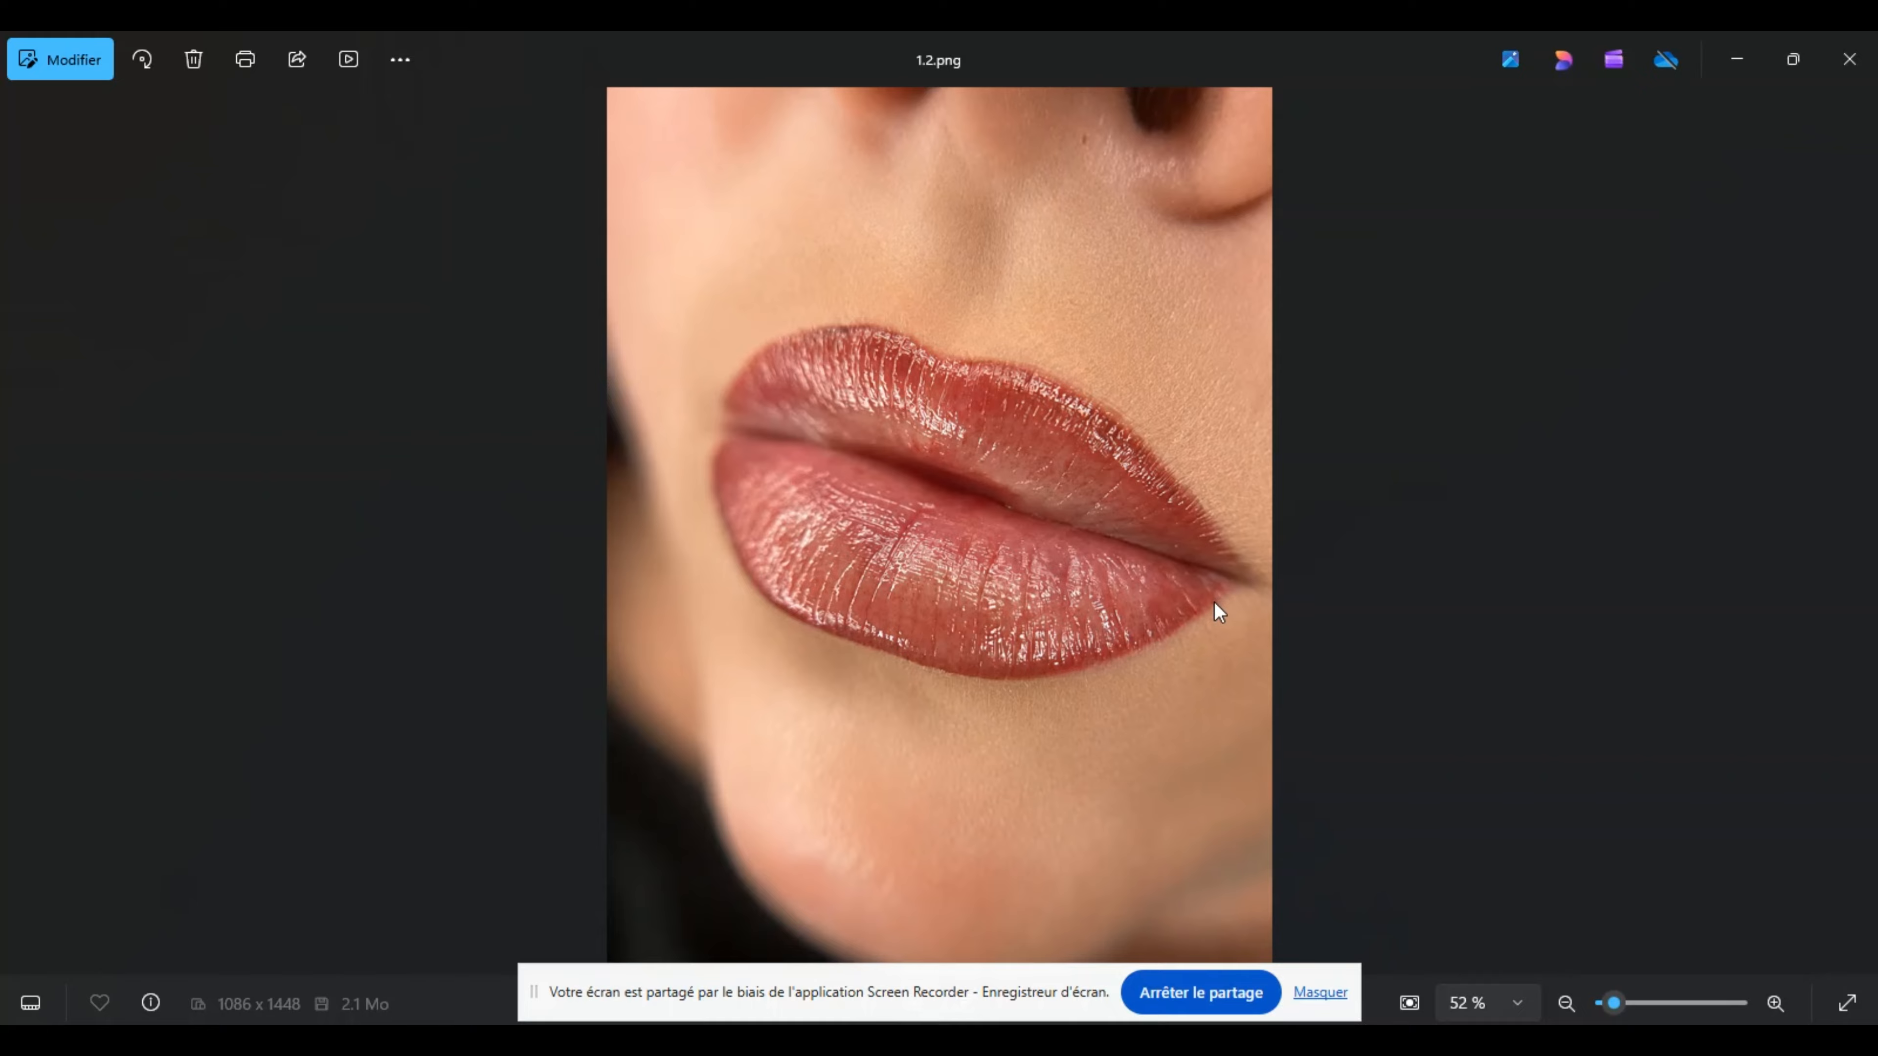
key(Left)
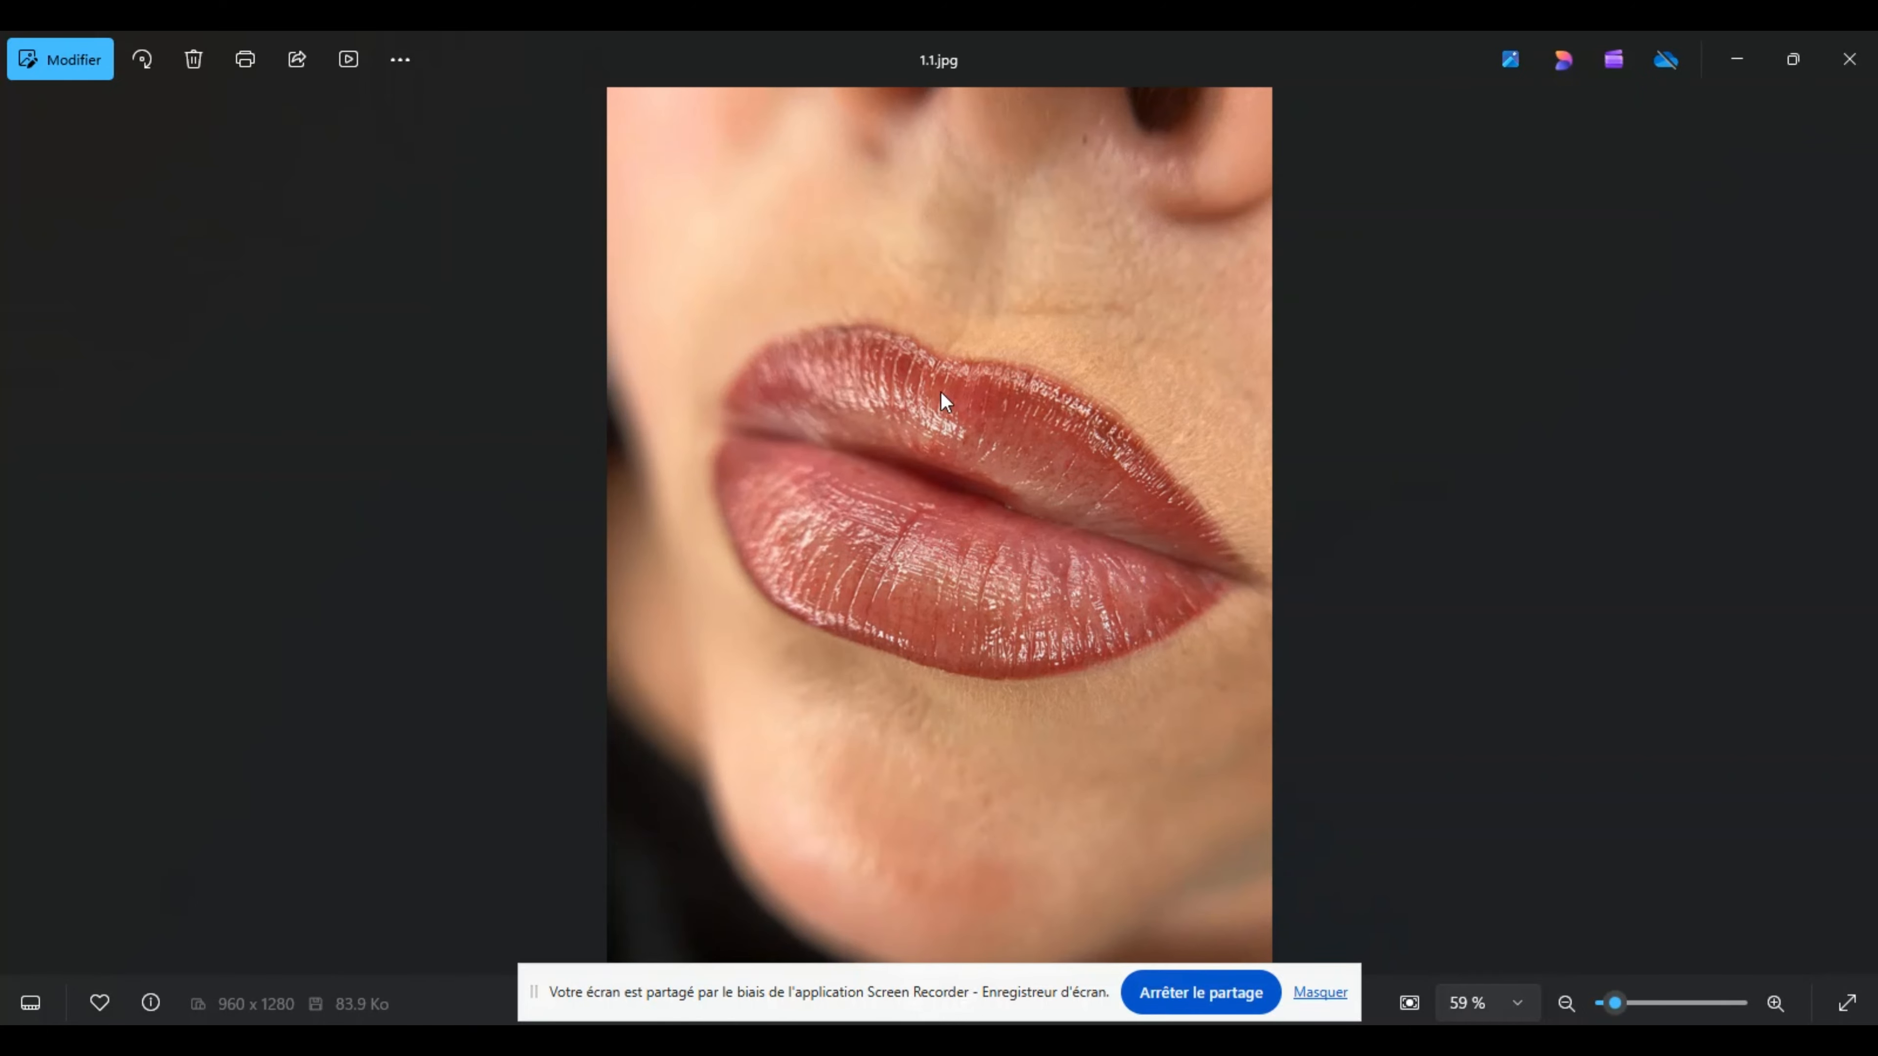
key(Right)
key(Left)
key(Right)
key(Left)
key(Right)
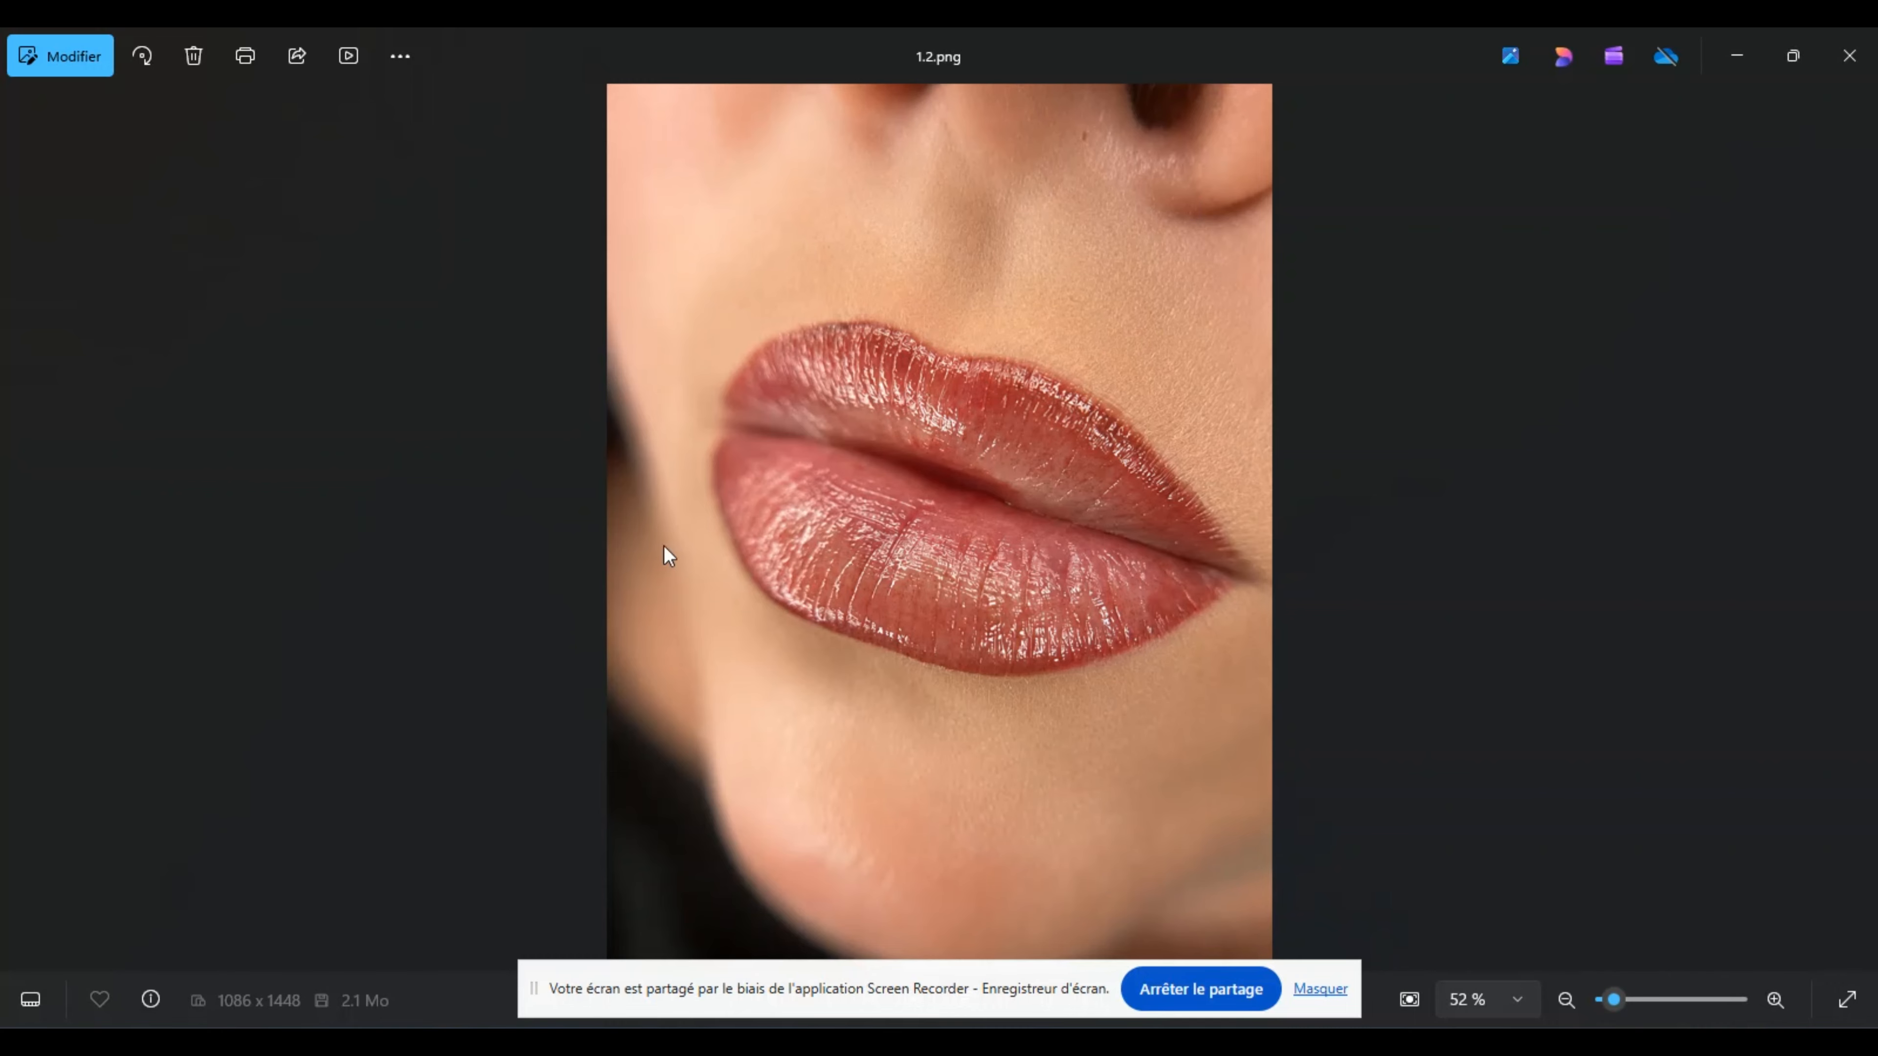
key(Left)
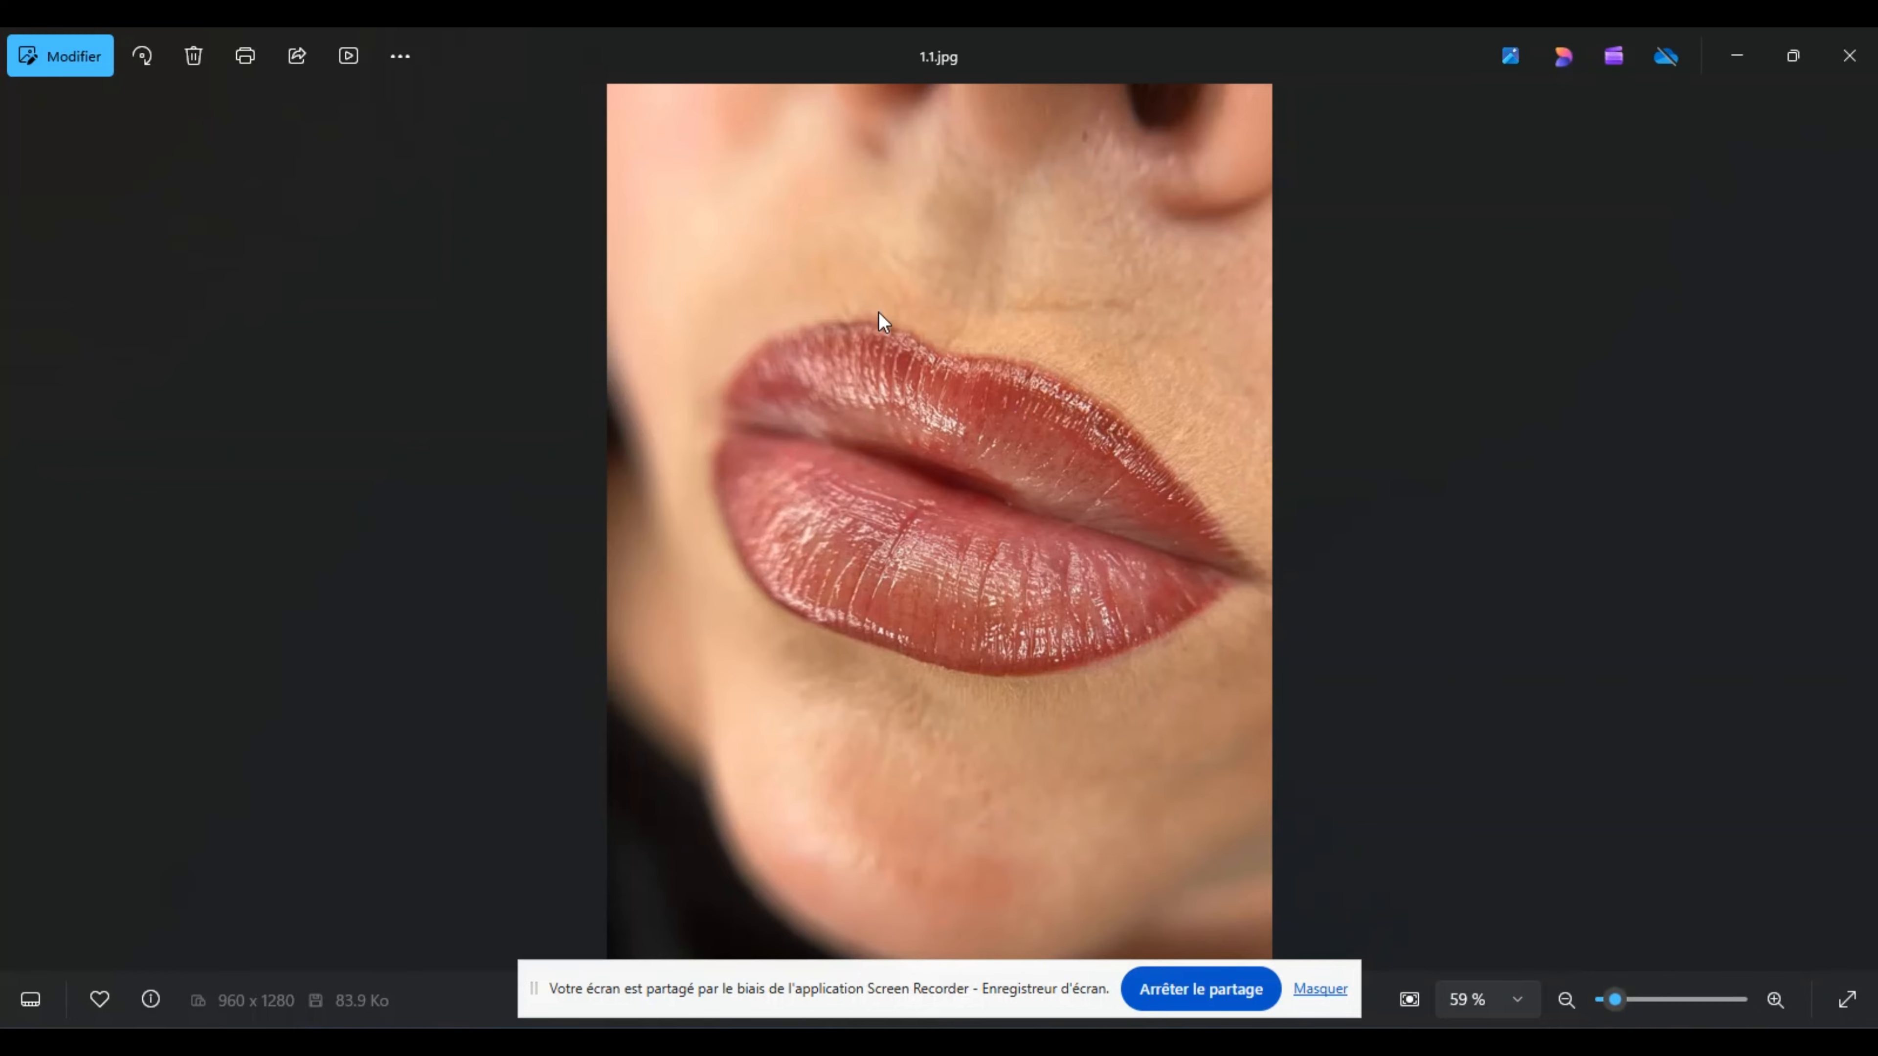
key(Right)
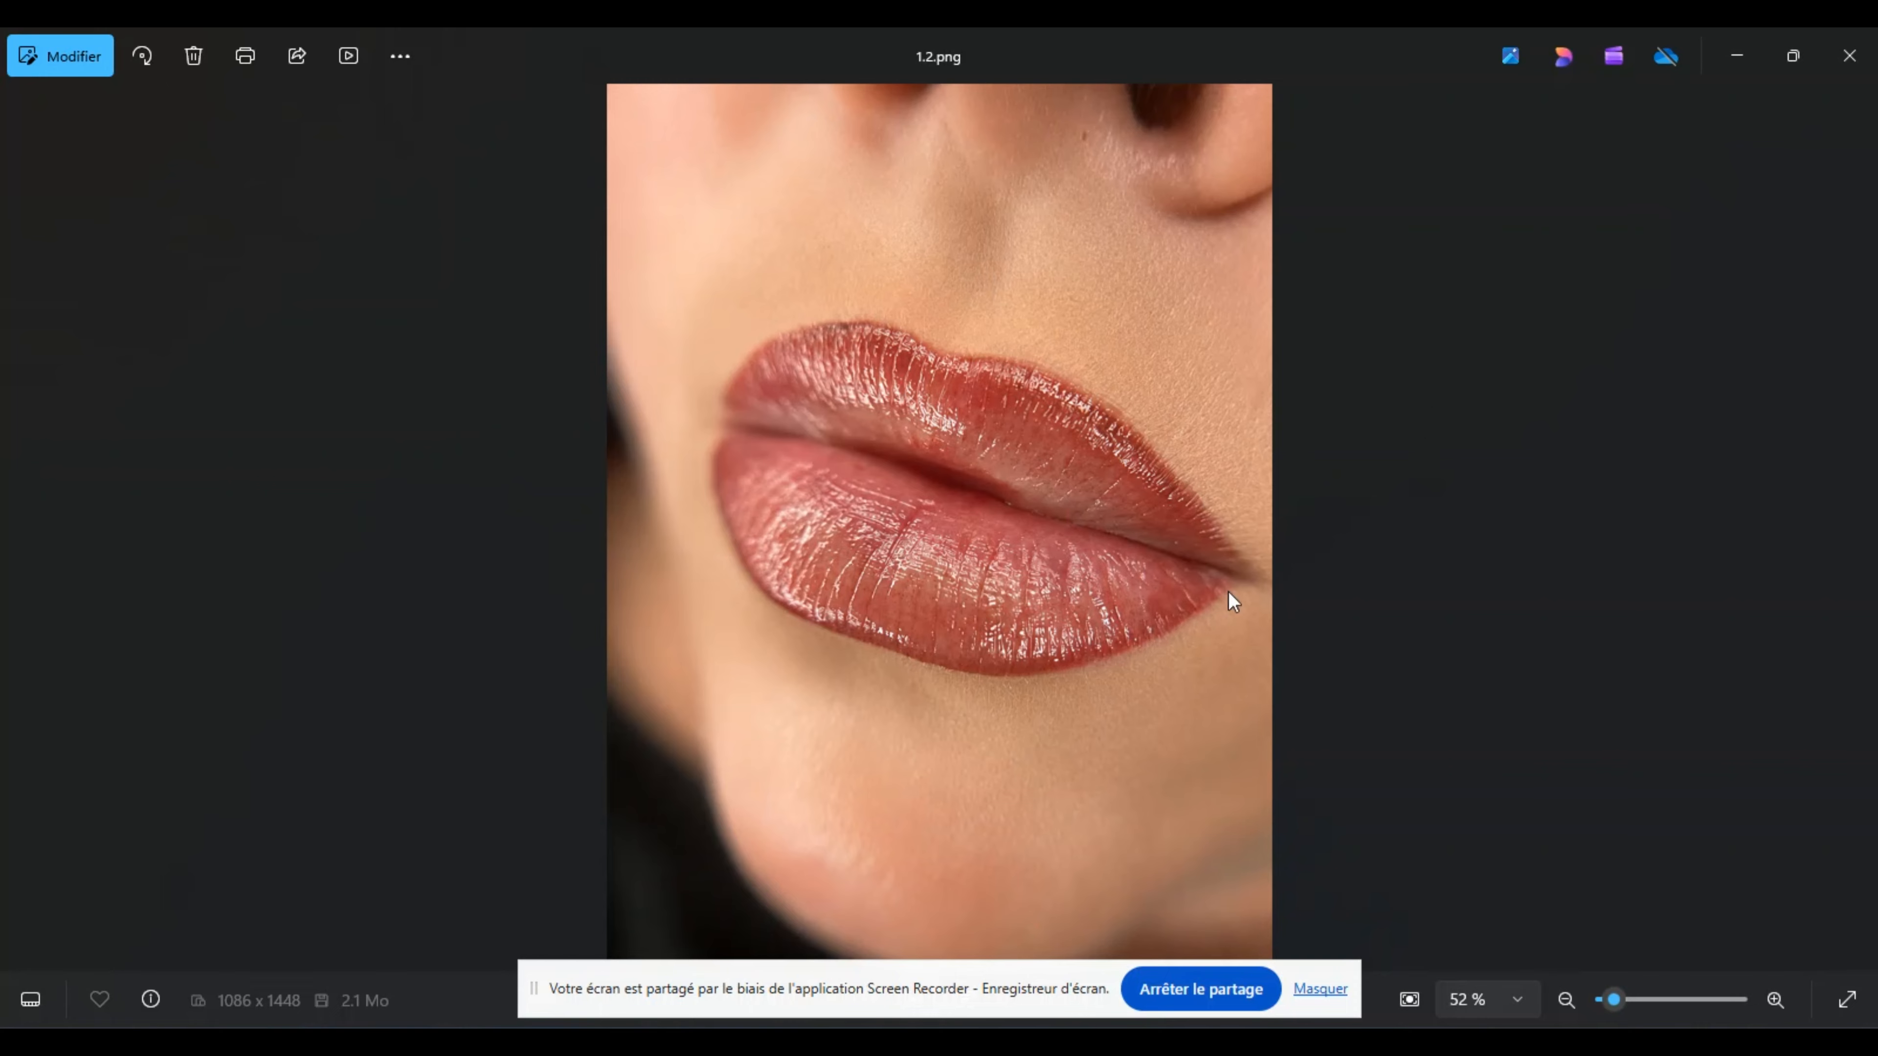
key(Left)
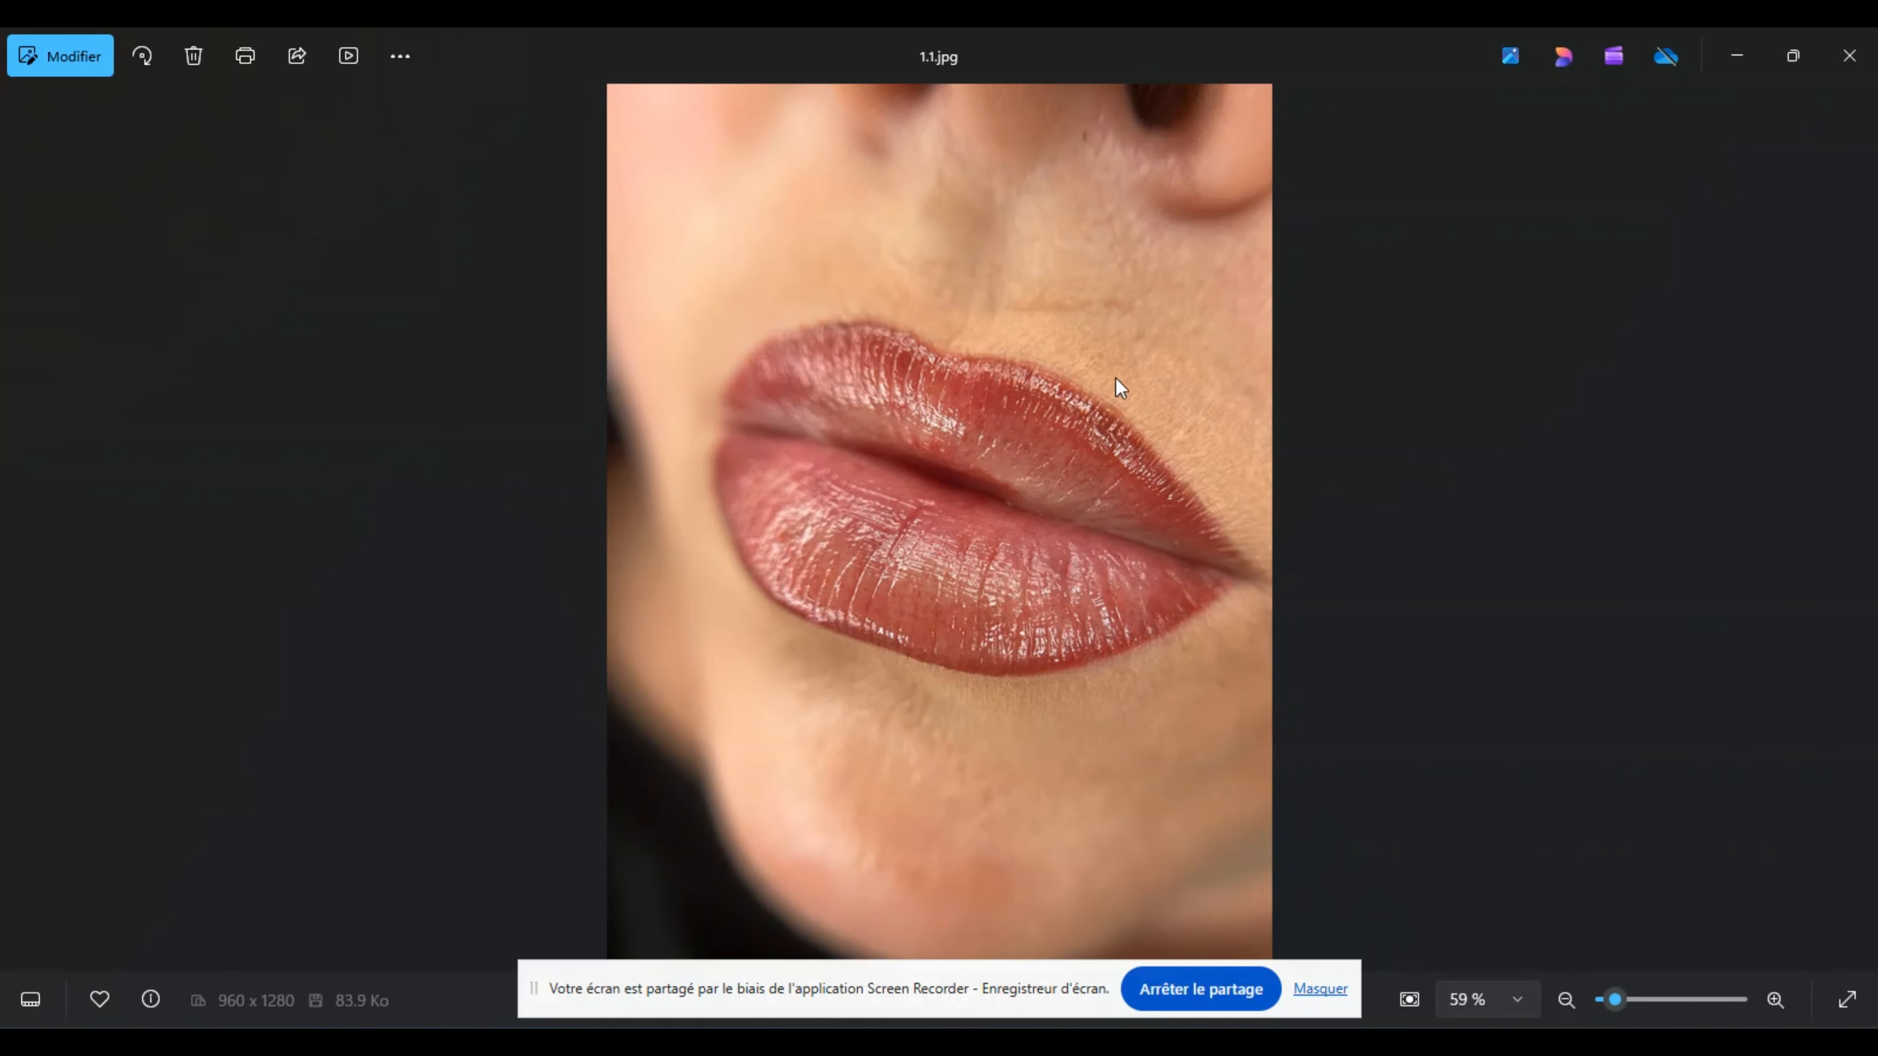
key(Right)
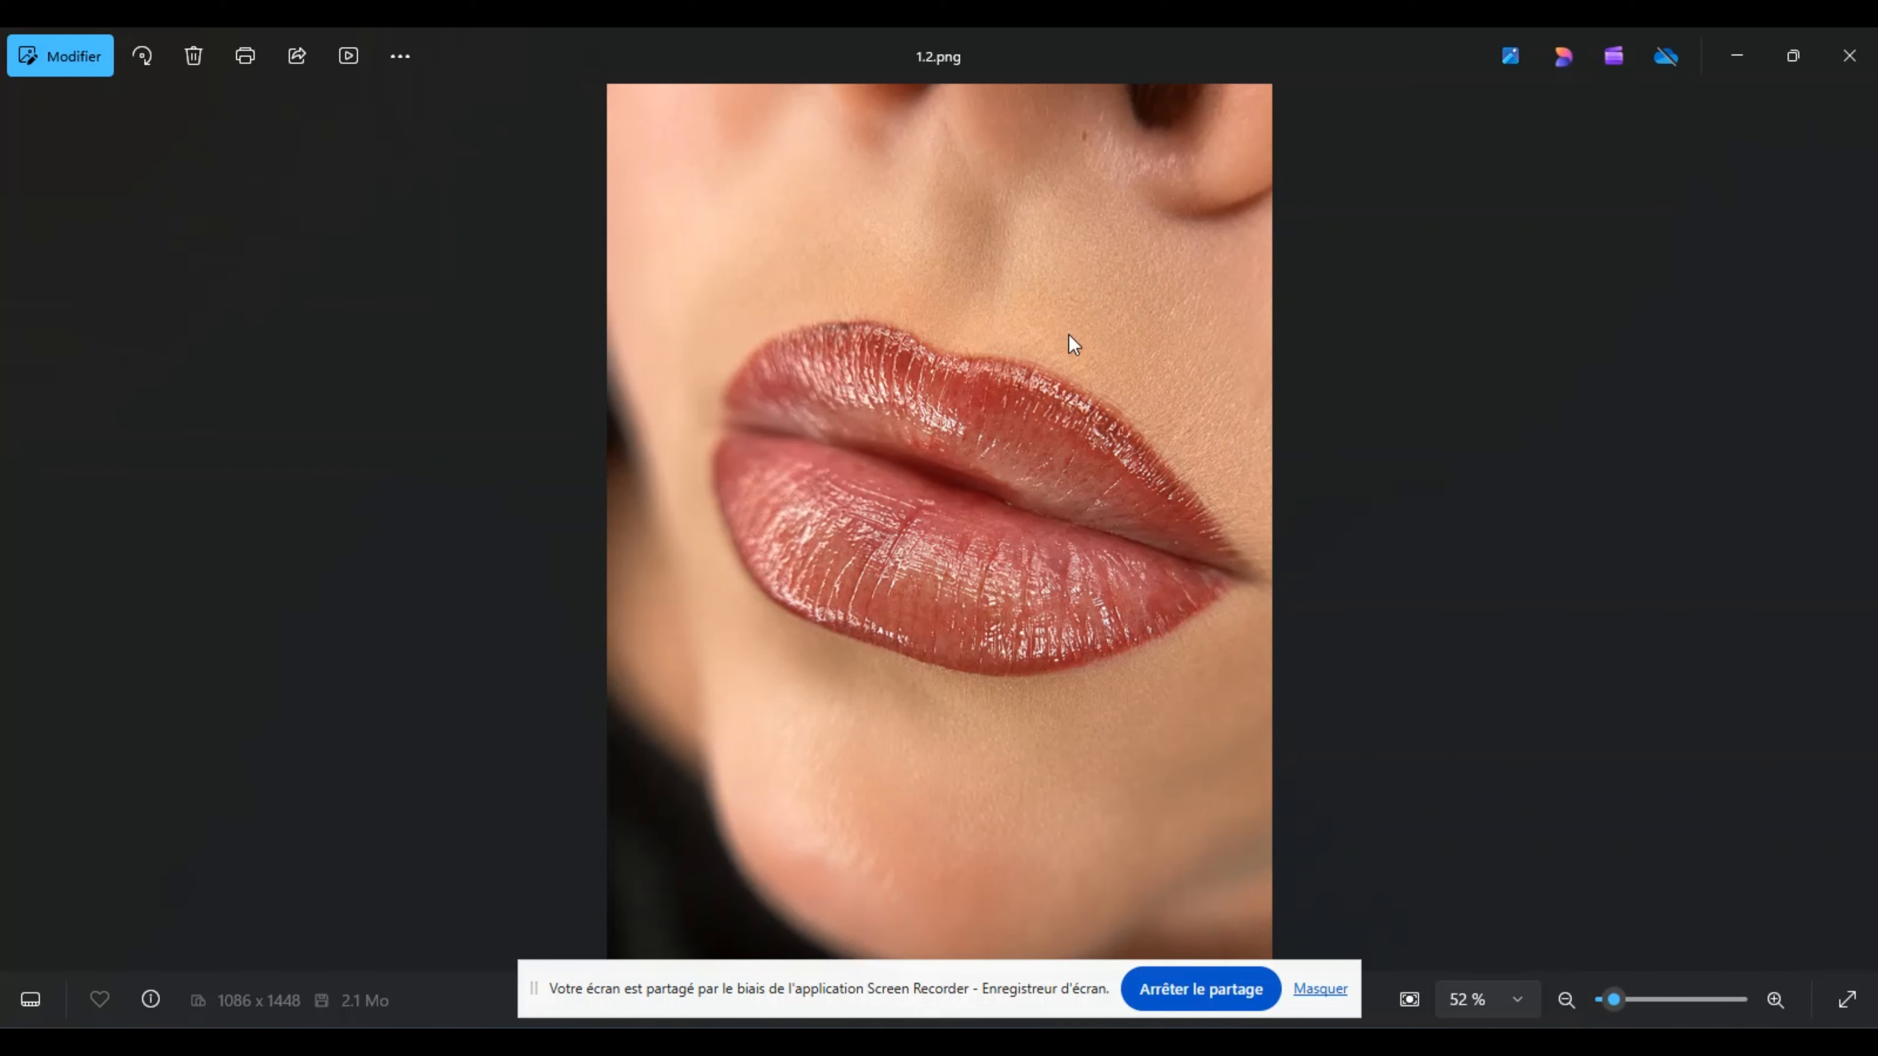
key(Left)
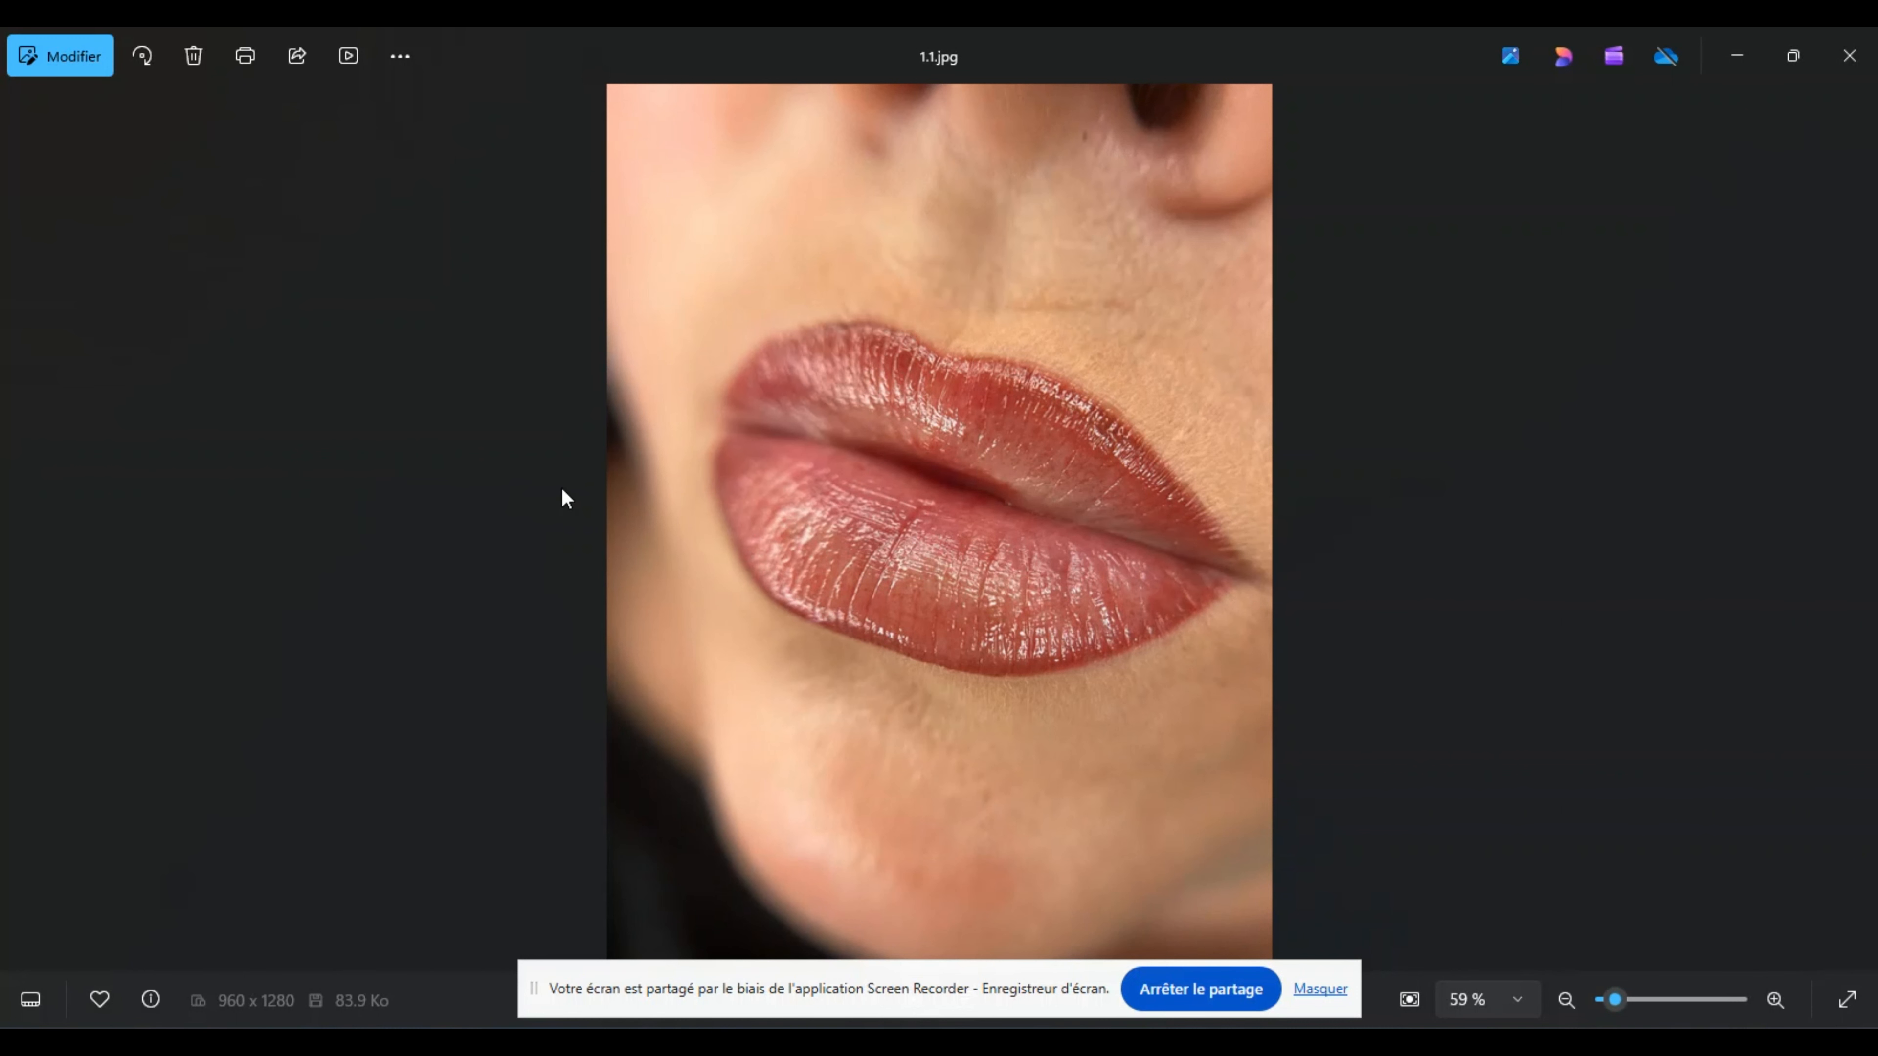
key(Right)
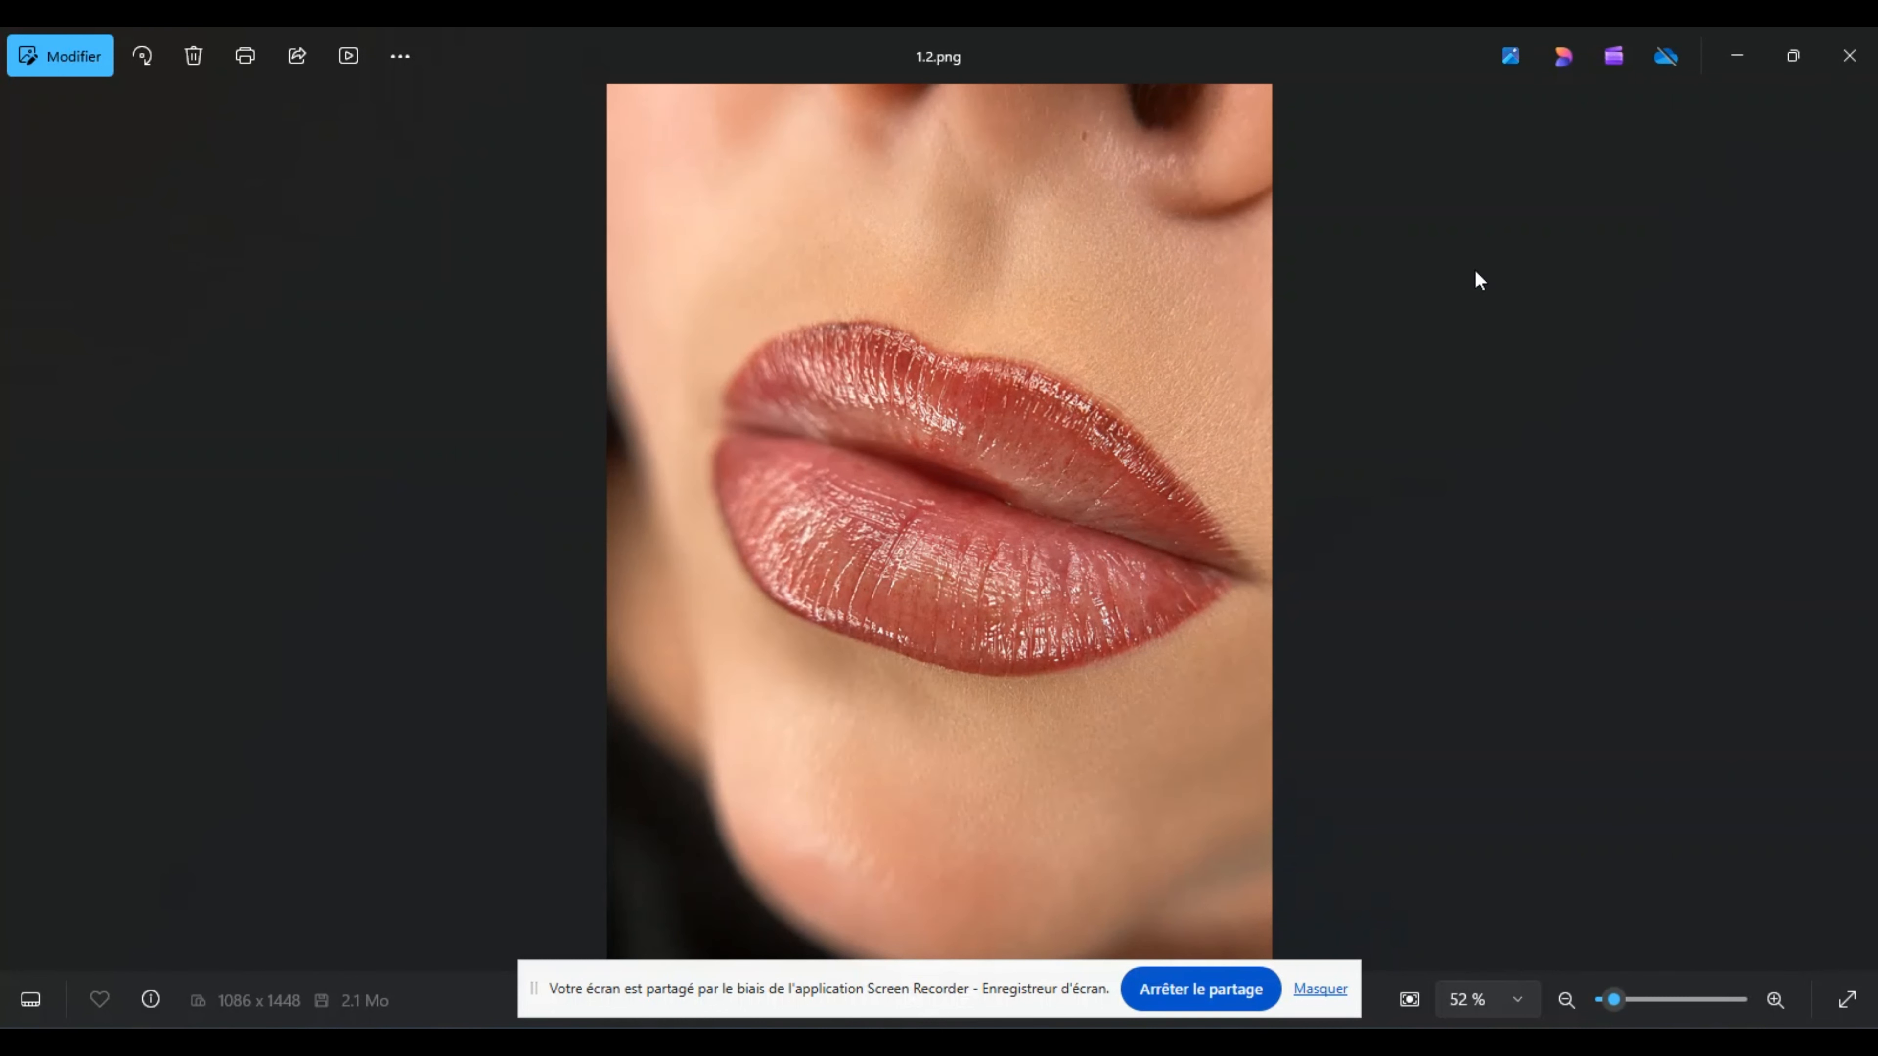